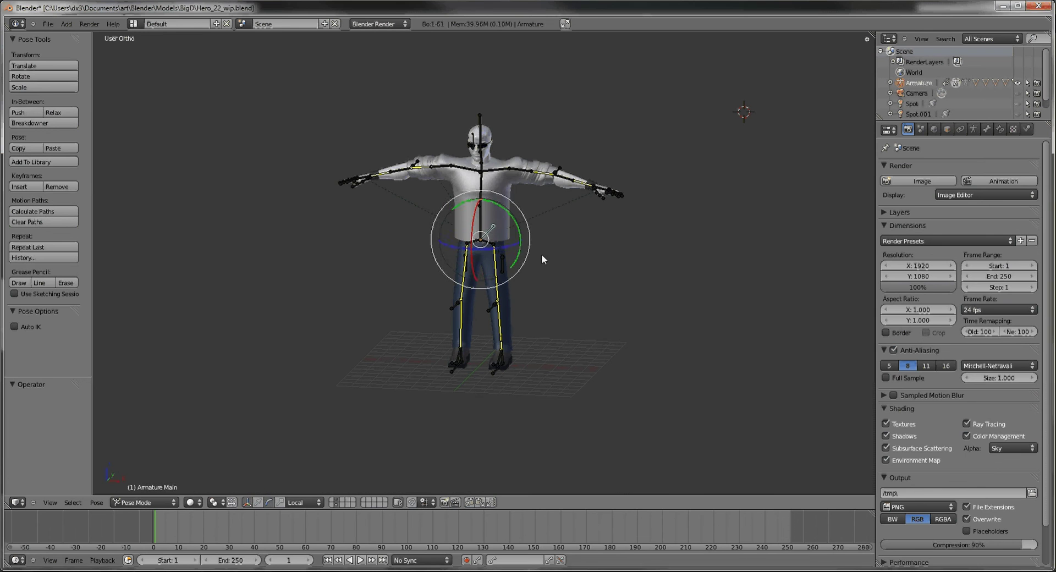
# Select all bones of the rig and pan the view to make room above it
pyautogui.press('a')
pyautogui.press('a')
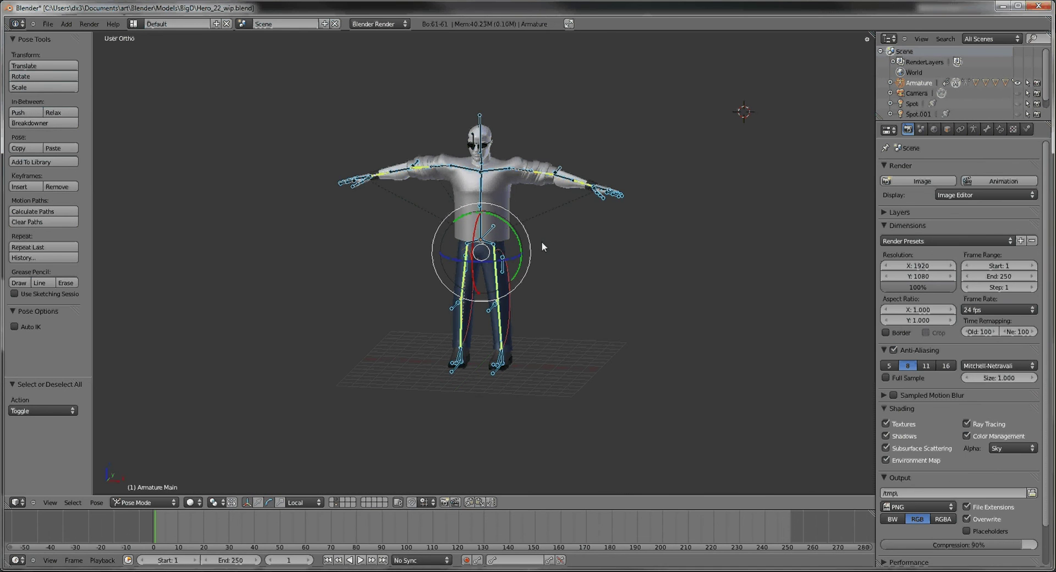
pyautogui.keyDown('shift'); pyautogui.moveTo(541, 243); pyautogui.dragTo(538, 274, button='middle'); pyautogui.keyUp('shift')
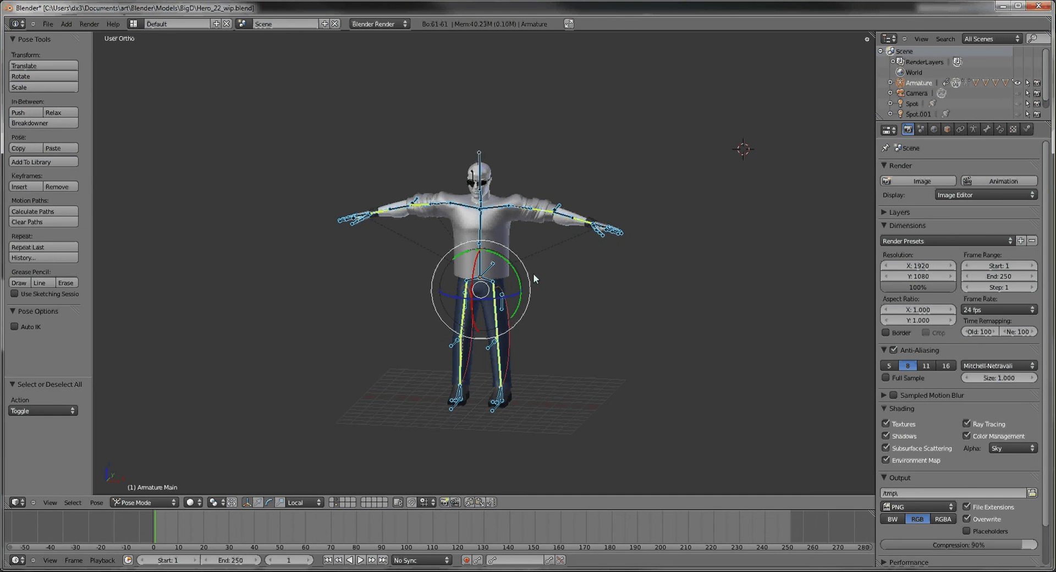
# Raise the whole rig 13.037 units straight up along Z
pyautogui.press('g')
pyautogui.press('z')
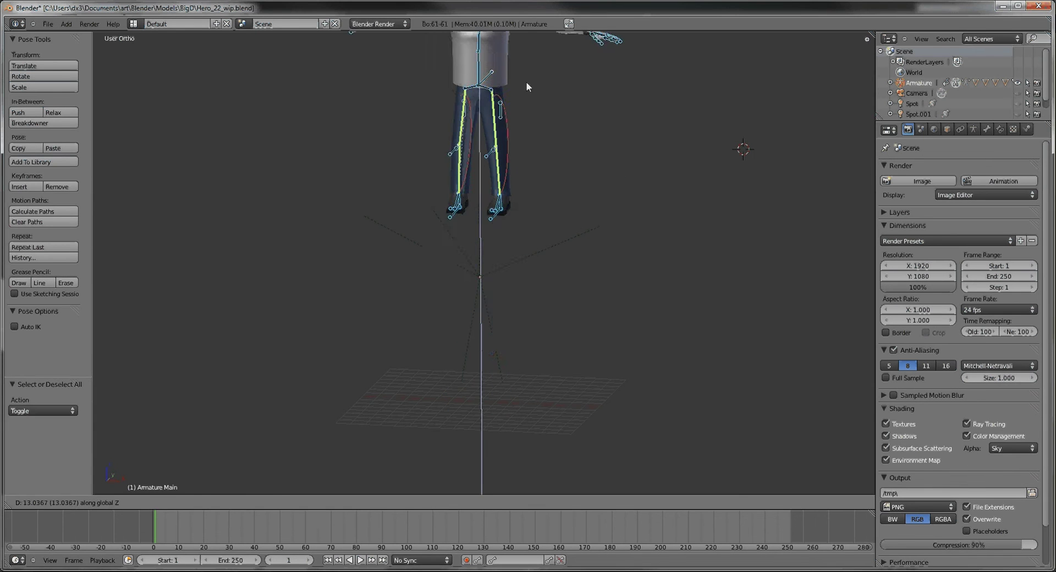
pyautogui.click(527, 95)
pyautogui.keyDown('shift'); pyautogui.moveTo(526, 96); pyautogui.dragTo(522, 184, button='middle'); pyautogui.keyUp('shift')
# Keyframe location and rotation for all bones at frame 1, making LocRot the active keying set
pyautogui.press('i')
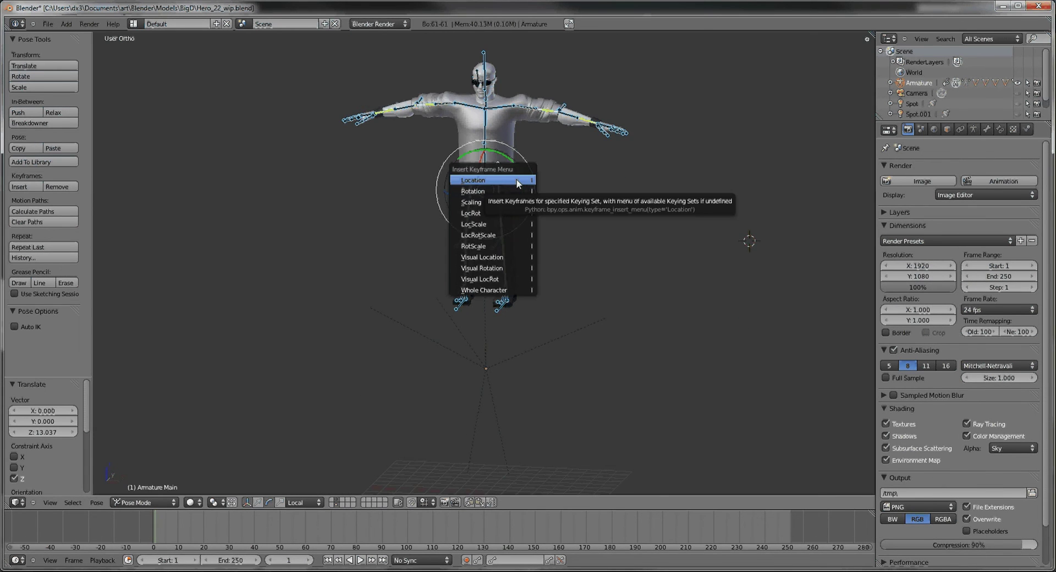
pyautogui.click(491, 214)
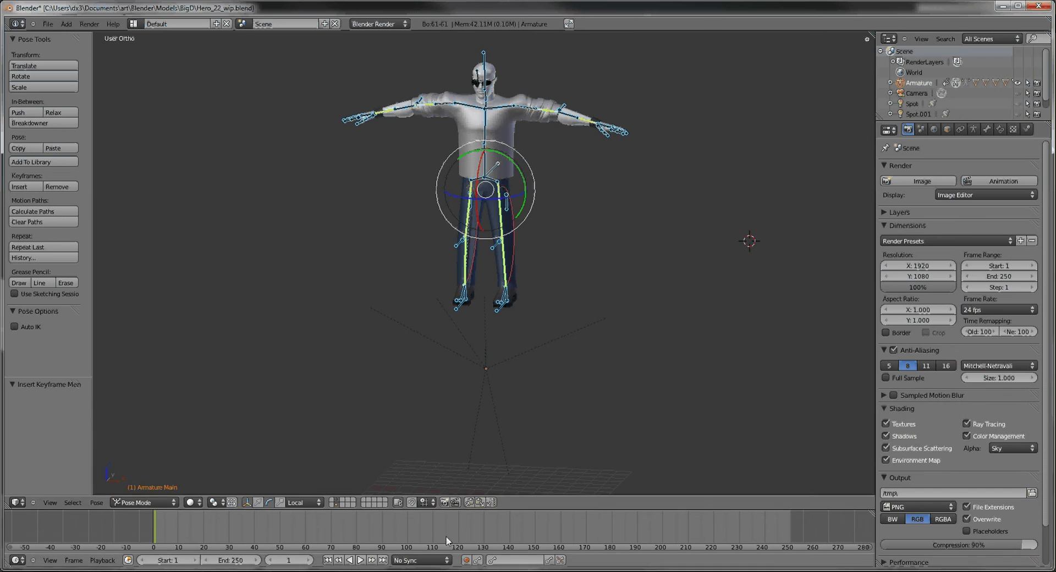
pyautogui.press('i')
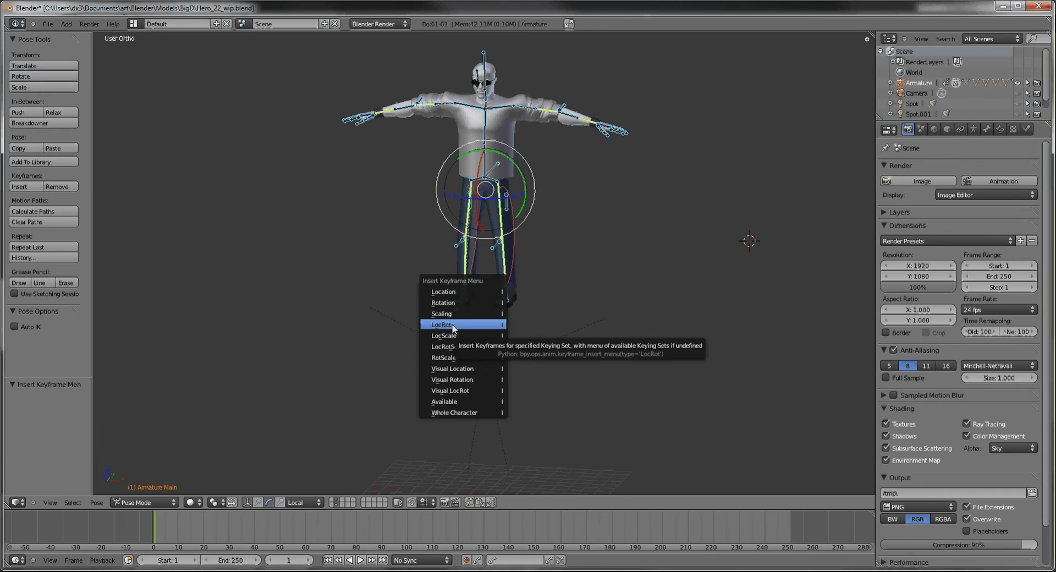
pyautogui.click(460, 340)
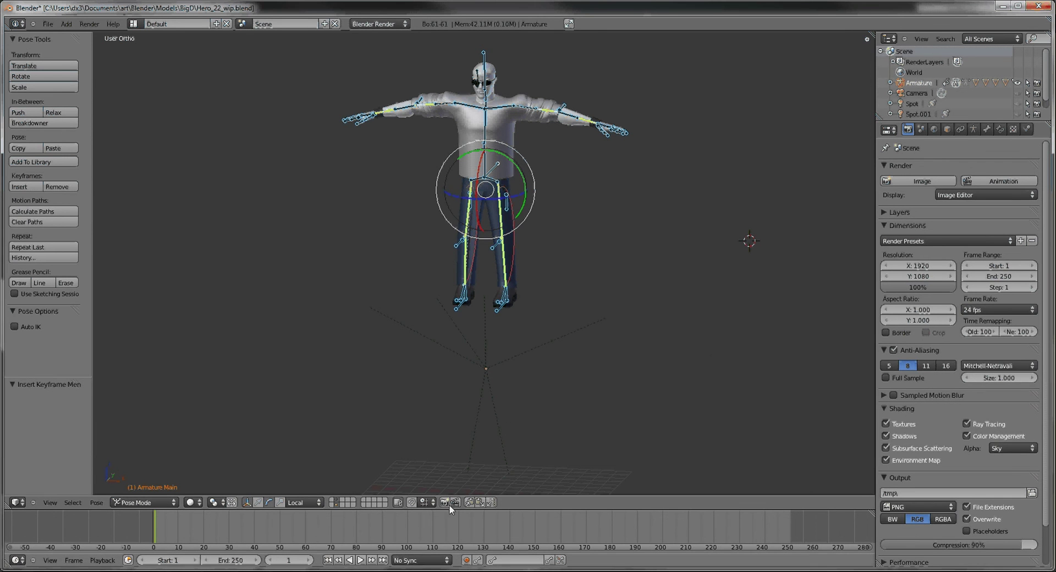
pyautogui.click(495, 559)
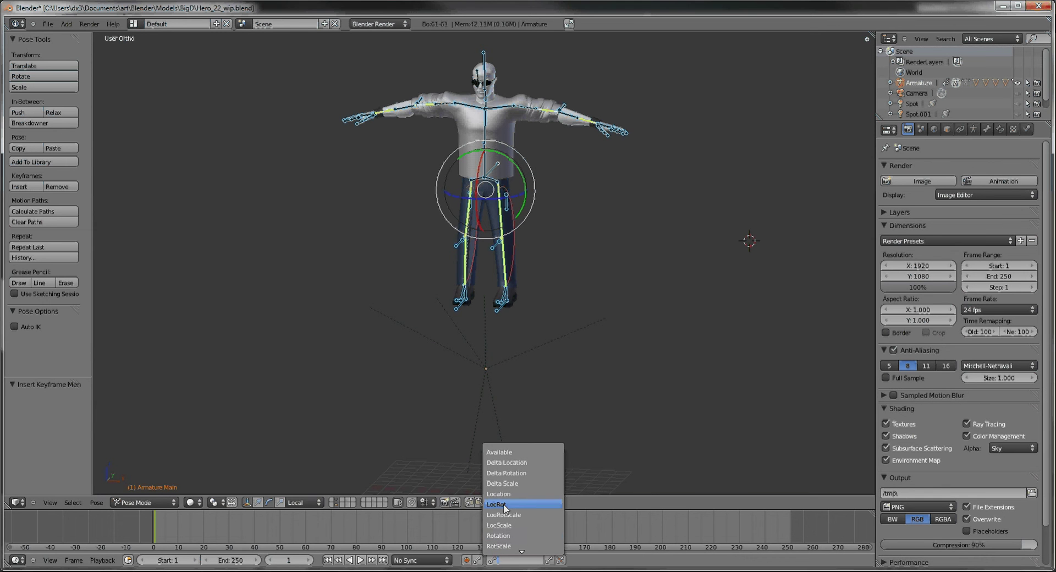
pyautogui.click(504, 504)
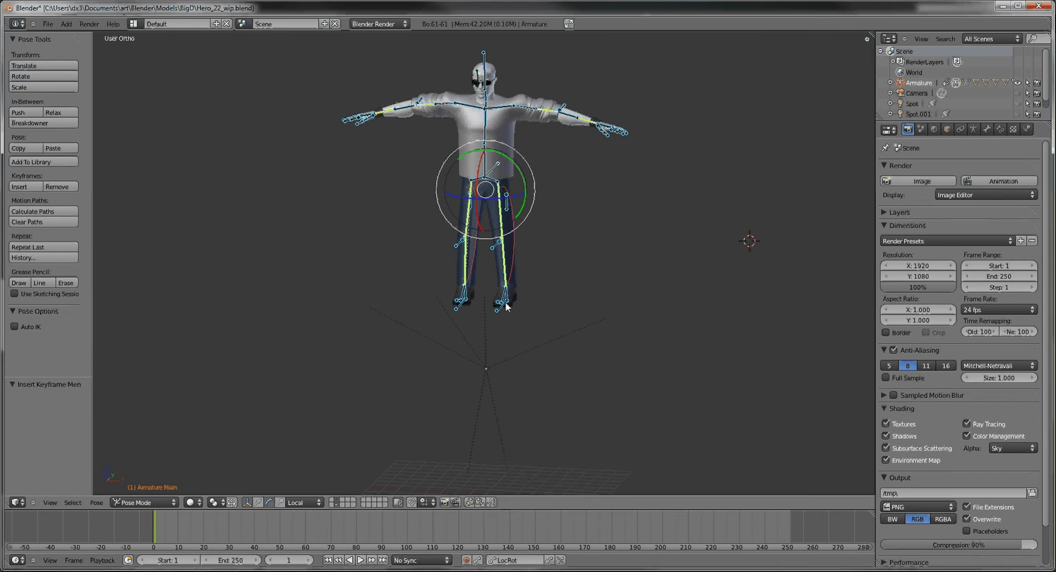
pyautogui.press('i')
# Lift the right foot bone vertically to Z 3.025
pyautogui.keyDown('shift'); pyautogui.moveTo(517, 308); pyautogui.dragTo(533, 295, button='middle'); pyautogui.keyUp('shift')
pyautogui.rightClick(522, 293)
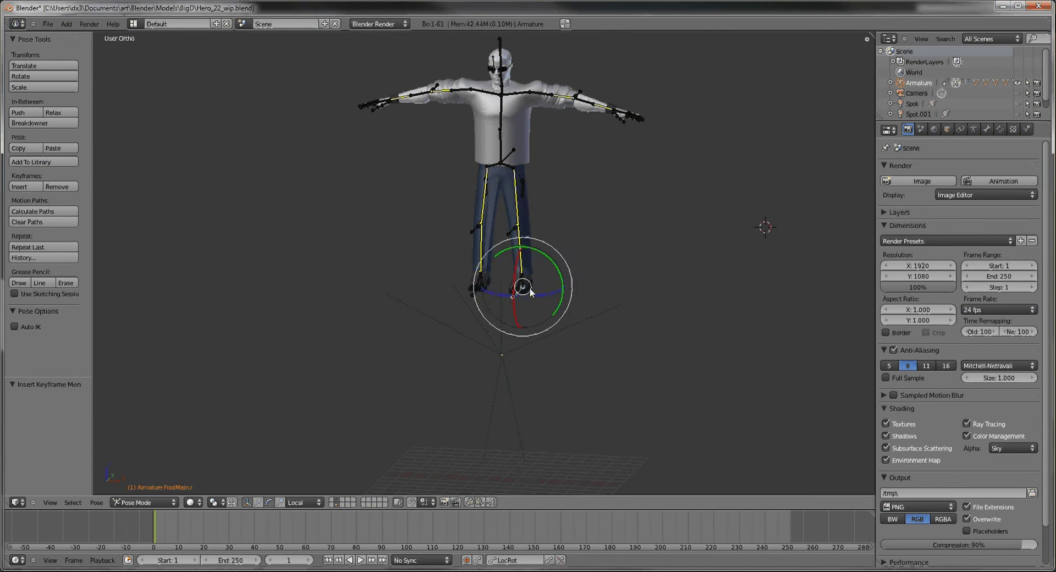
pyautogui.press('g')
pyautogui.press('z')
pyautogui.click(526, 231)
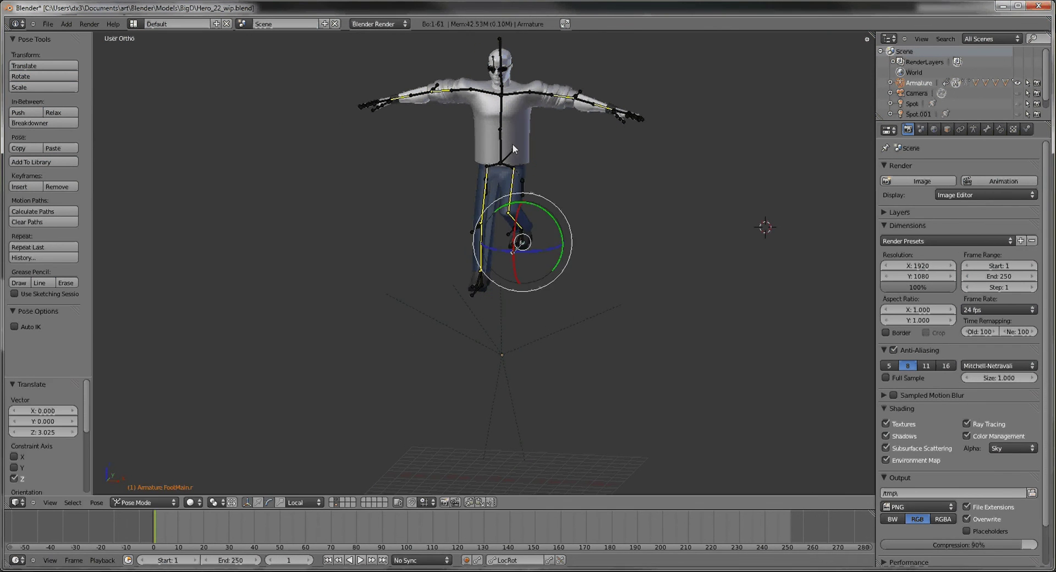
# Bend the torso forward by rotating the spine bone 39.6° on X
pyautogui.rightClick(505, 120)
pyautogui.press('r')
pyautogui.press('x')
pyautogui.press('x')
pyautogui.click(534, 113)
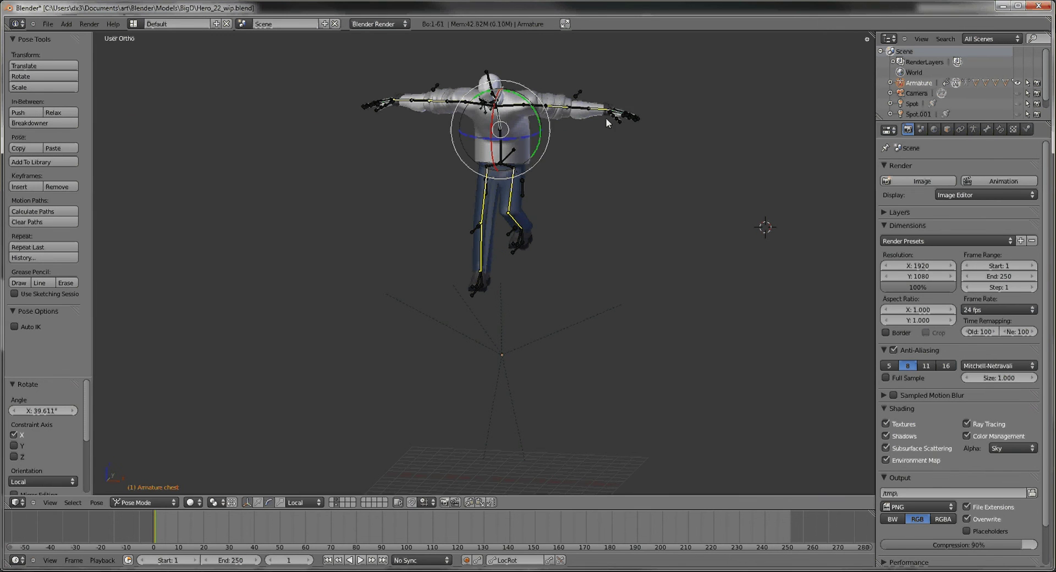
# Pull the armCTL.r and armCTL.l hand controls in toward the body
pyautogui.rightClick(621, 108)
pyautogui.press('g')
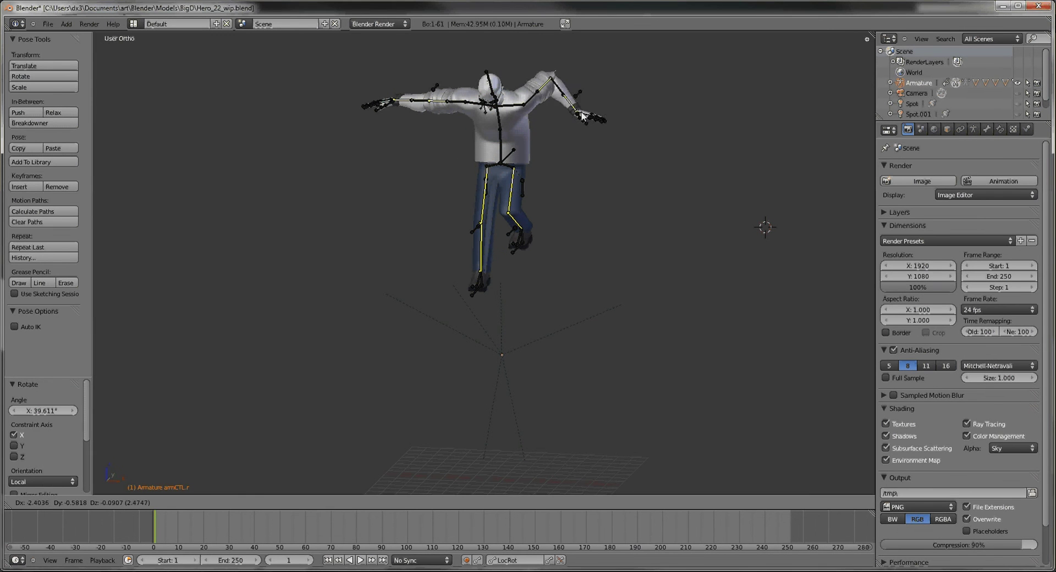
pyautogui.click(579, 115)
pyautogui.rightClick(385, 108)
pyautogui.press('g')
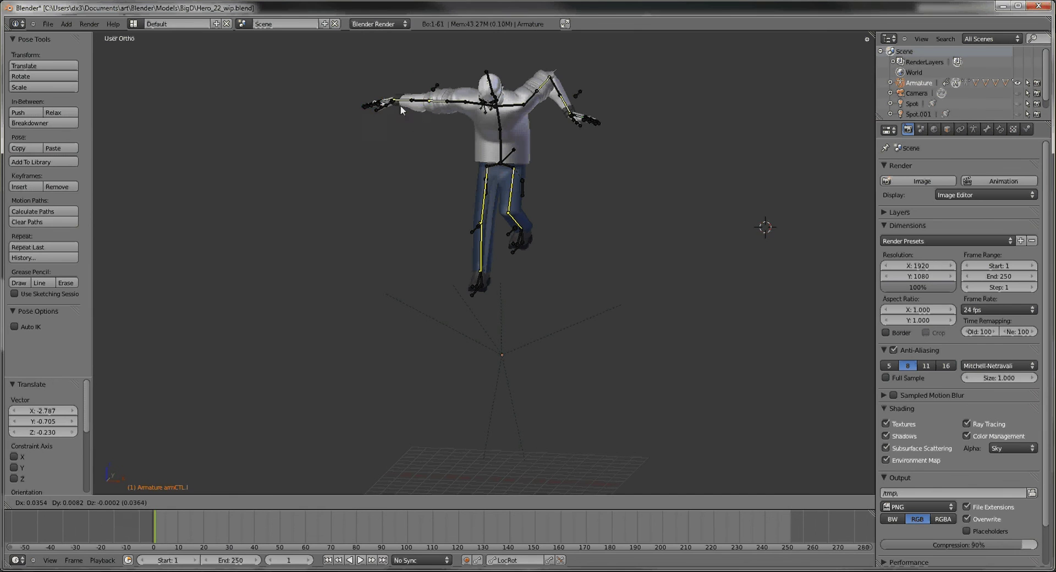
pyautogui.click(516, 140)
# Lean the upper body by rotating the hip bone 13.06° on X
pyautogui.moveTo(517, 140); pyautogui.dragTo(496, 213, button='middle')
pyautogui.rightClick(497, 213)
pyautogui.press('r')
pyautogui.press('x')
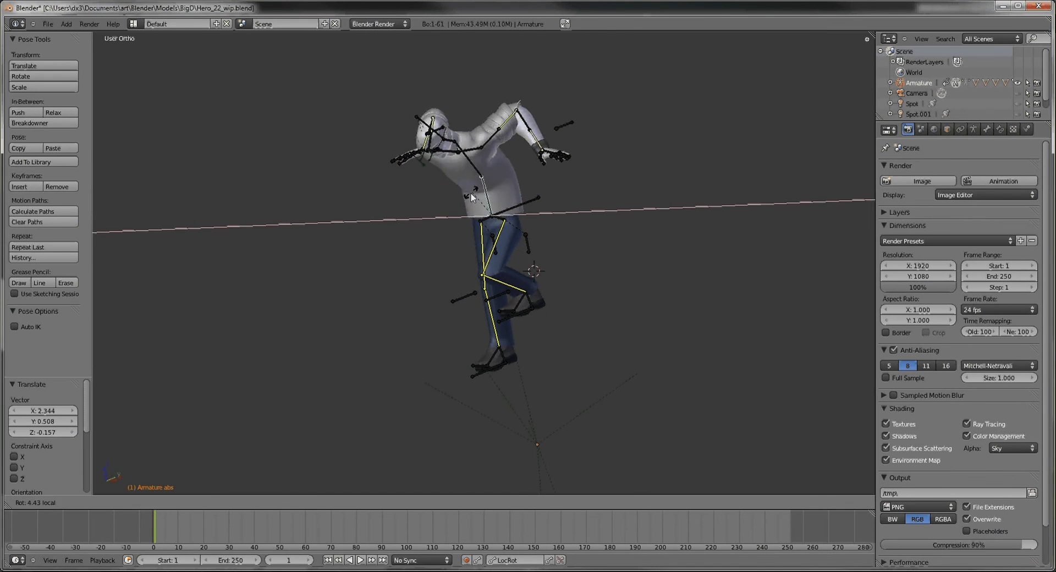
pyautogui.click(535, 154)
# In right side view, reposition armCTL.r and raise armCTL.l above the head
pyautogui.rightClick(549, 156)
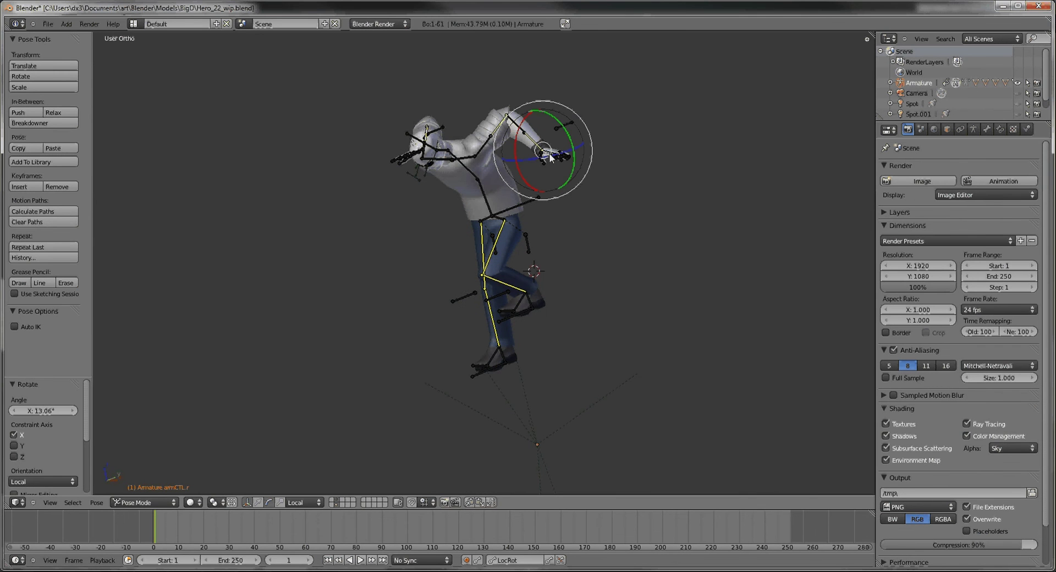
pyautogui.press('KP_3')
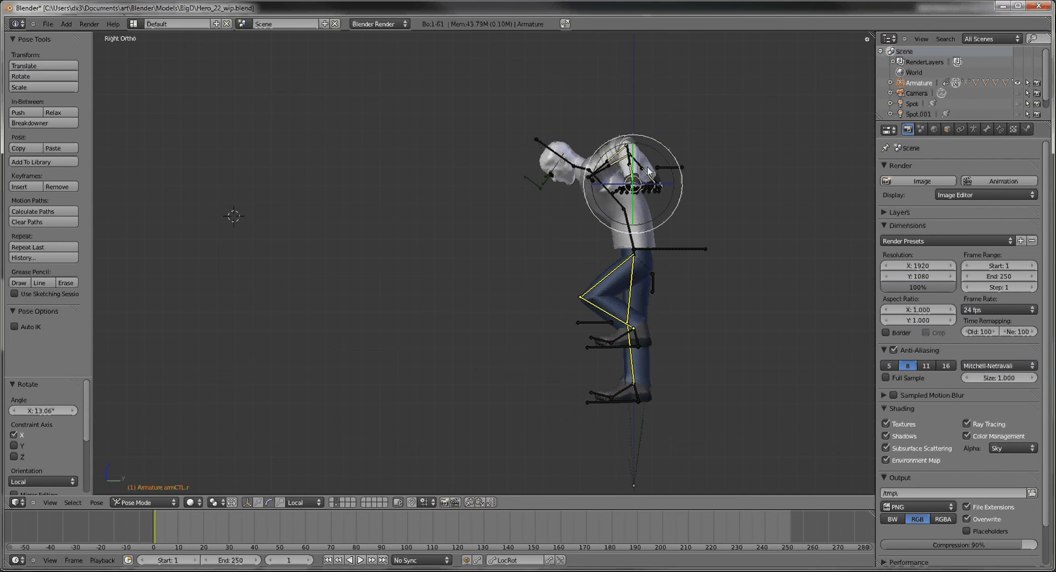
pyautogui.press('g')
pyautogui.click(595, 196)
pyautogui.rightClick(647, 187)
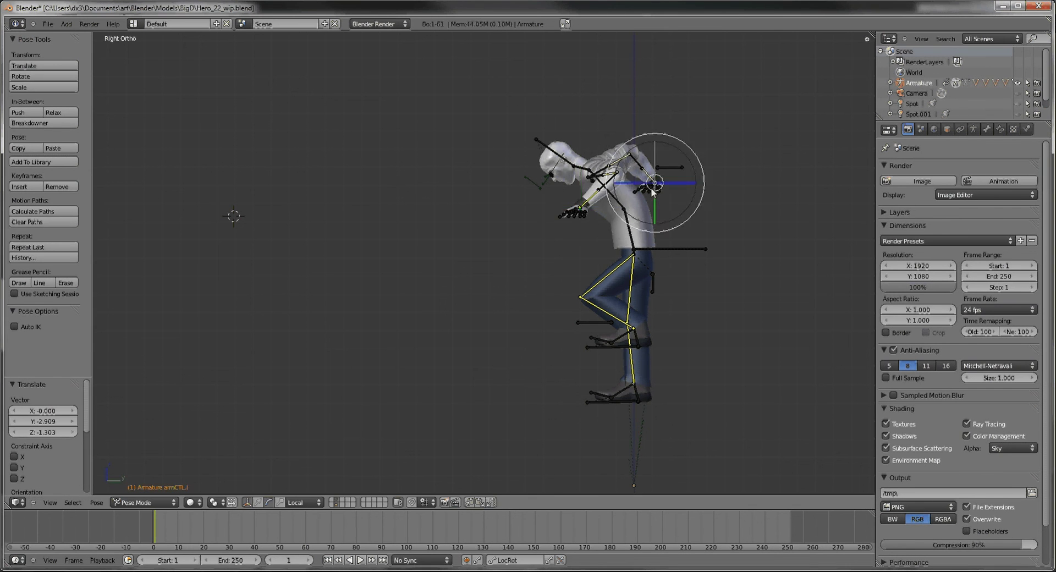
pyautogui.press('g')
pyautogui.click(624, 104)
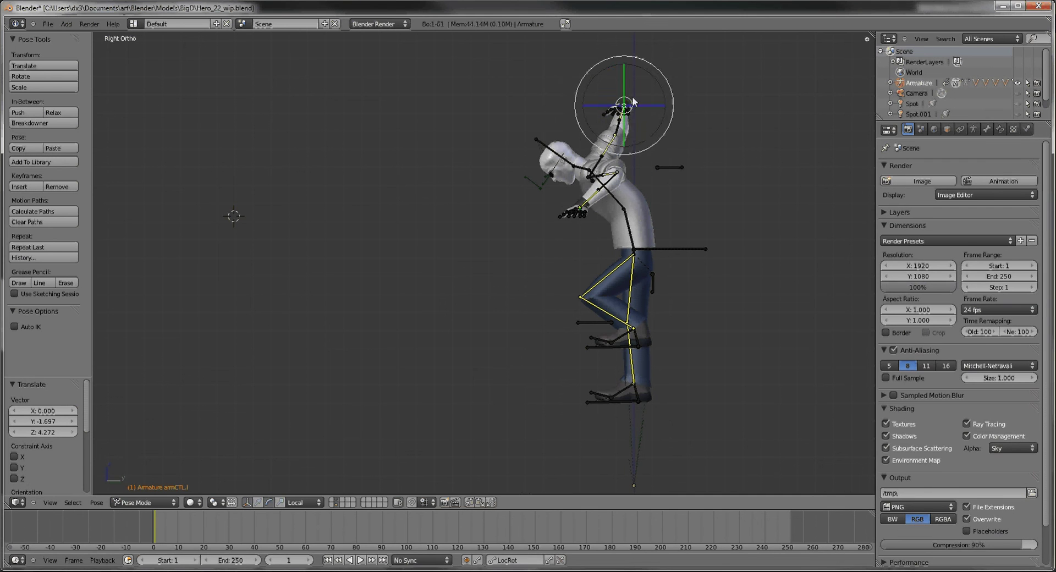
pyautogui.moveTo(624, 107); pyautogui.dragTo(669, 150, button='middle')
# Switch transform orientation to Gimbal and rotate the hand control 53° to raise the arm
pyautogui.click(306, 502)
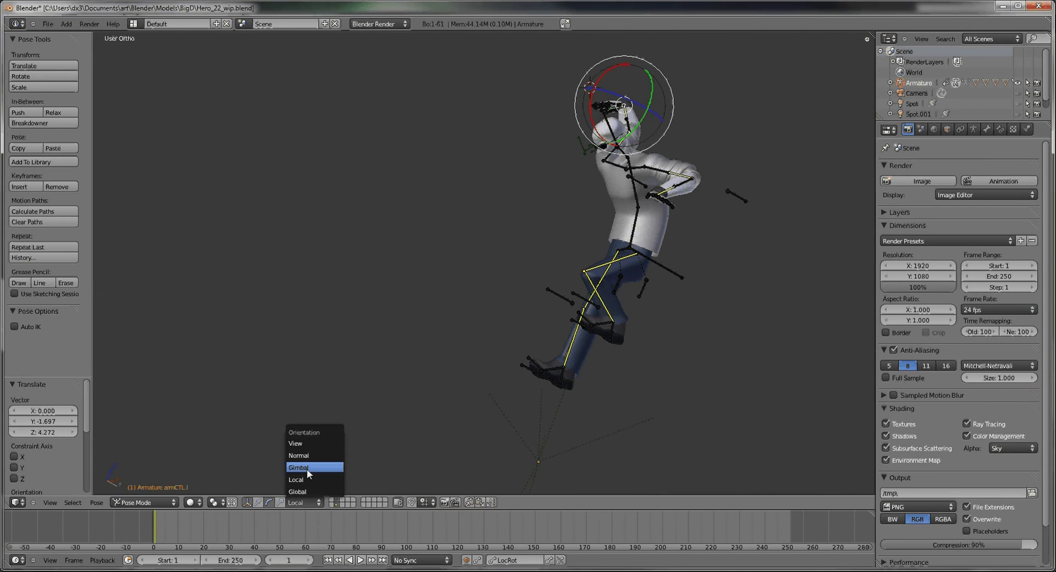
pyautogui.click(306, 468)
pyautogui.moveTo(650, 93); pyautogui.dragTo(742, 175)
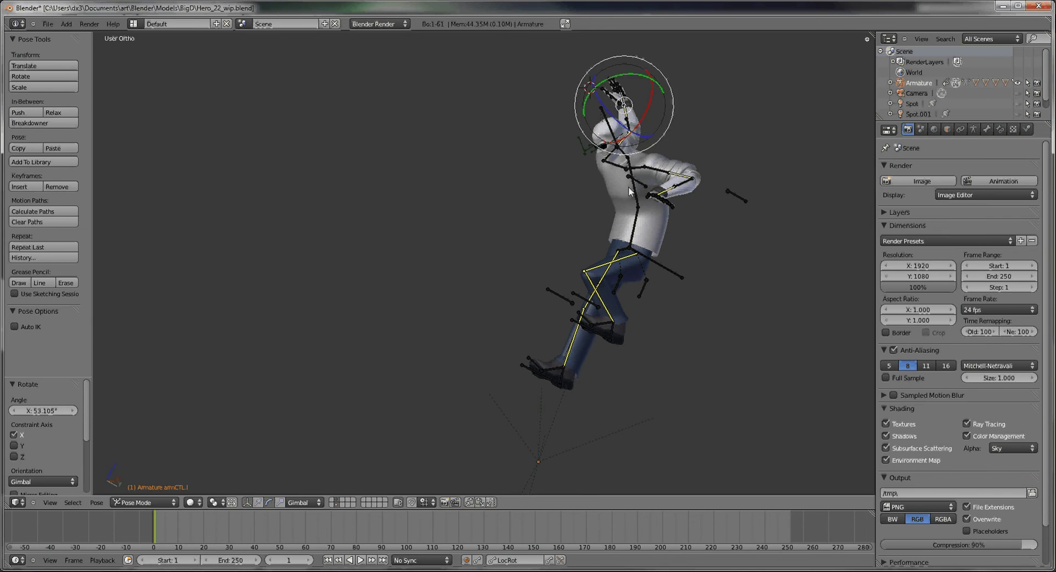
# Twist the chest -39.7° and turn the head 47.7° around Y
pyautogui.rightClick(656, 206)
pyautogui.moveTo(655, 207); pyautogui.dragTo(626, 196)
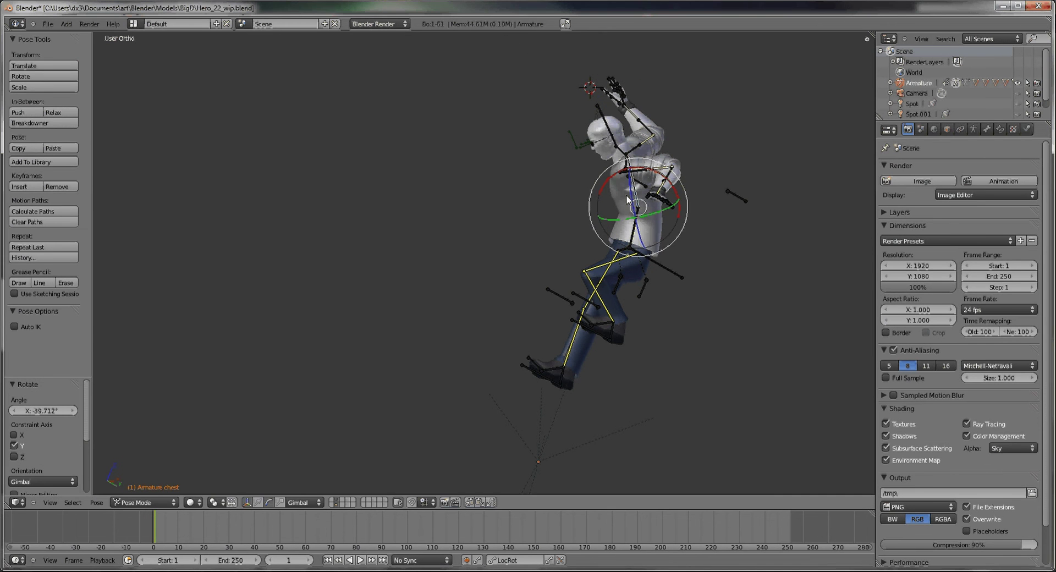
pyautogui.rightClick(593, 159)
pyautogui.moveTo(592, 161); pyautogui.dragTo(608, 164)
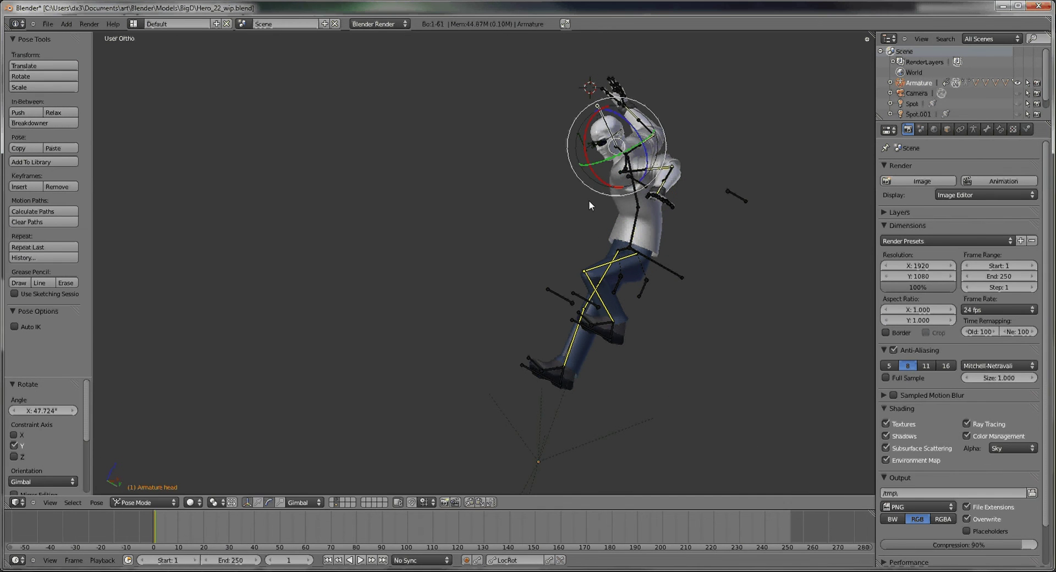
# Swing the right thigh bone -24° around Z
pyautogui.keyDown('shift'); pyautogui.moveTo(516, 308); pyautogui.dragTo(573, 242, button='middle'); pyautogui.keyUp('shift')
pyautogui.rightClick(573, 242)
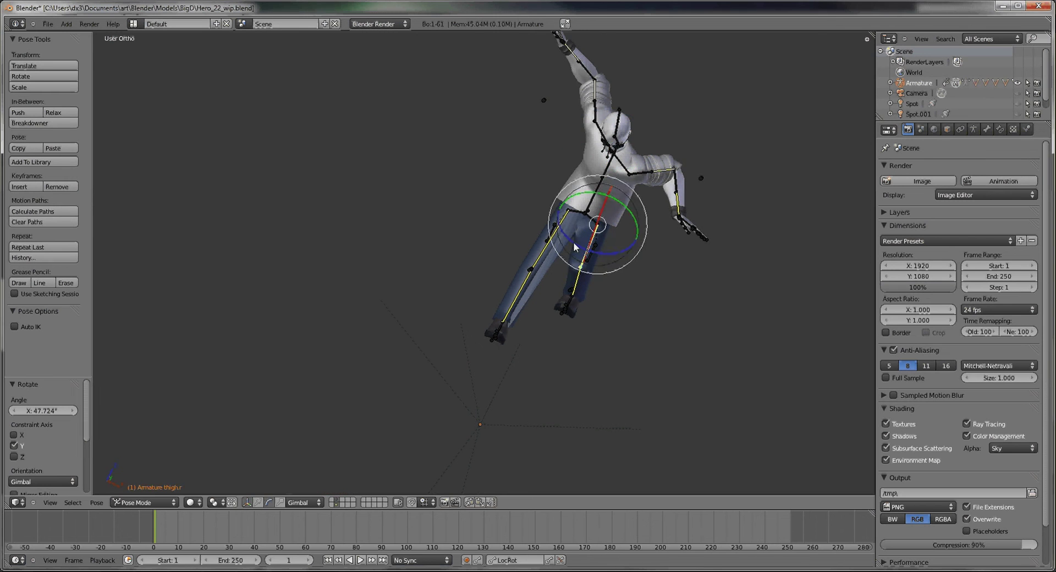
pyautogui.moveTo(573, 242)
pyautogui.mouseDown()
pyautogui.moveTo(582, 253)
pyautogui.moveTo(587, 242)
pyautogui.mouseUp()
pyautogui.moveTo(587, 242); pyautogui.dragTo(483, 276, button='middle')
# Select the pants mesh and switch it to Weight Paint mode
pyautogui.scroll(2, 483, 280)
pyautogui.rightClick(484, 284)
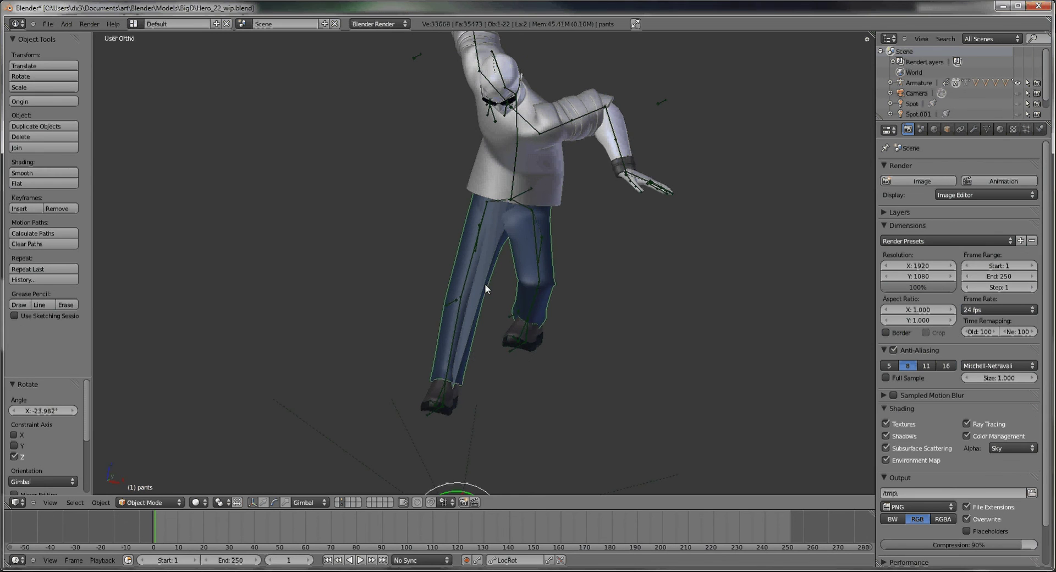
pyautogui.click(176, 501)
pyautogui.click(144, 431)
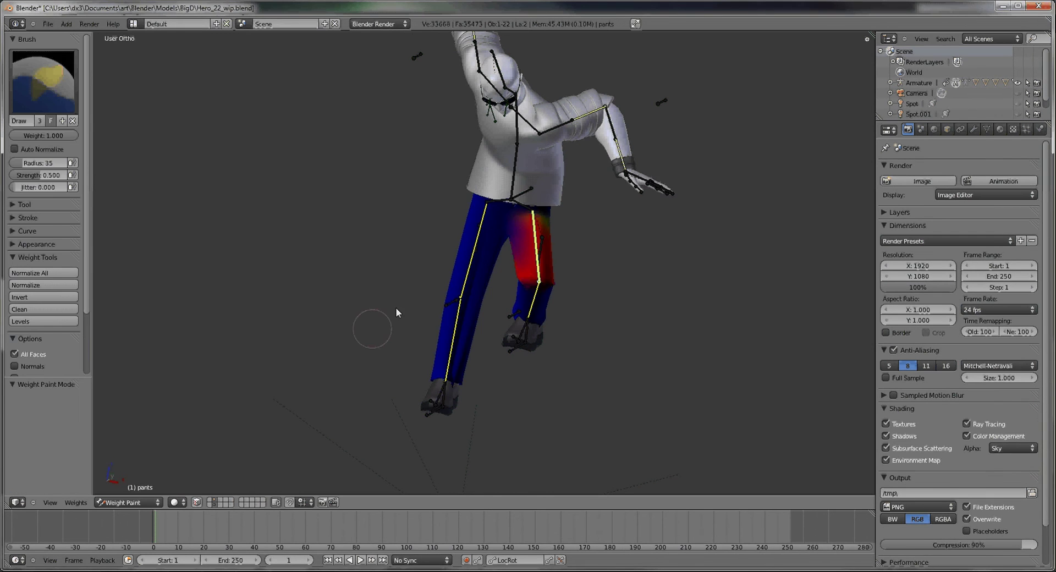
# Select the leg bone and move it to test the pants deformation
pyautogui.moveTo(446, 383); pyautogui.dragTo(476, 433, button='middle')
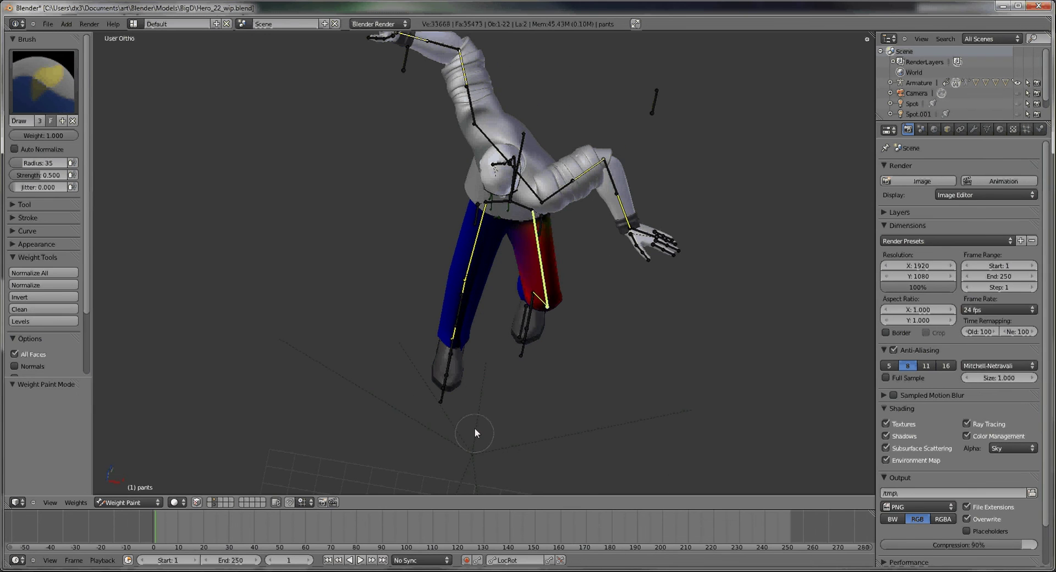
pyautogui.rightClick(437, 404)
pyautogui.press('g')
pyautogui.click(352, 289)
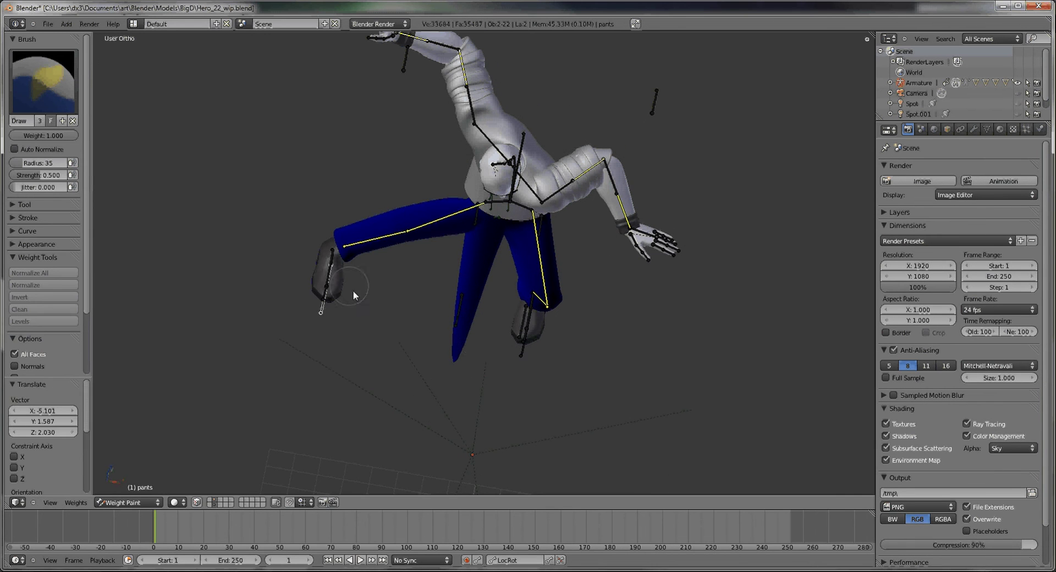
# Select the hip bone and paint the spike tip with the Add brush at strength 0.2
pyautogui.moveTo(489, 335); pyautogui.dragTo(493, 210, button='middle')
pyautogui.rightClick(483, 201)
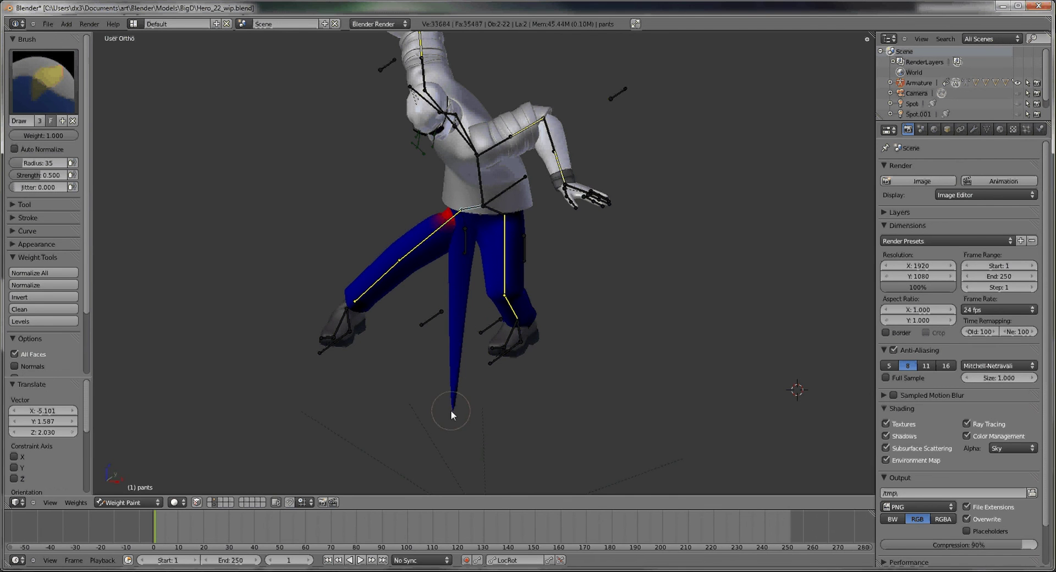
pyautogui.moveTo(450, 410); pyautogui.dragTo(451, 404)
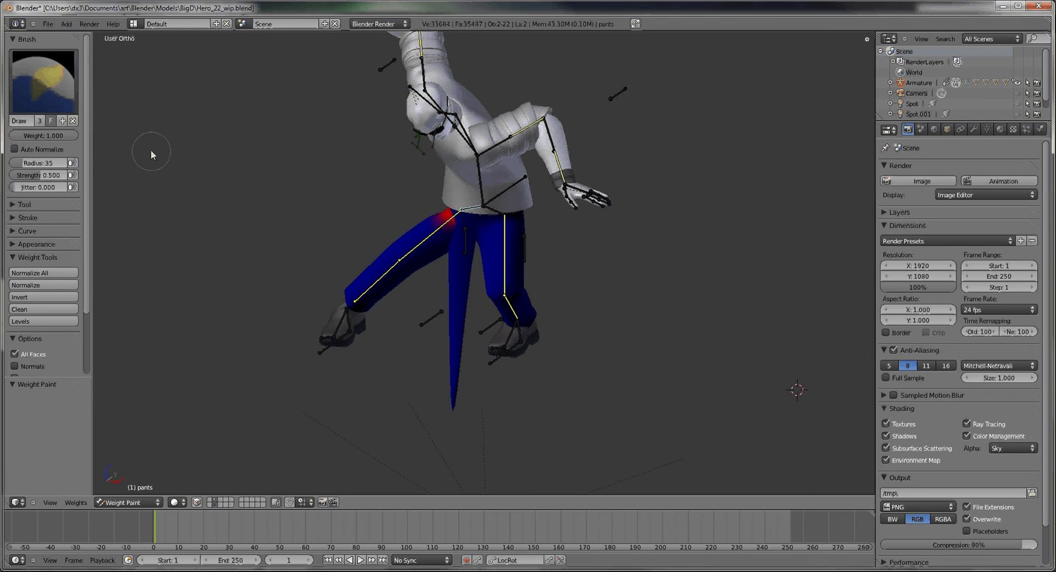
pyautogui.click(57, 97)
pyautogui.click(36, 150)
pyautogui.click(448, 400)
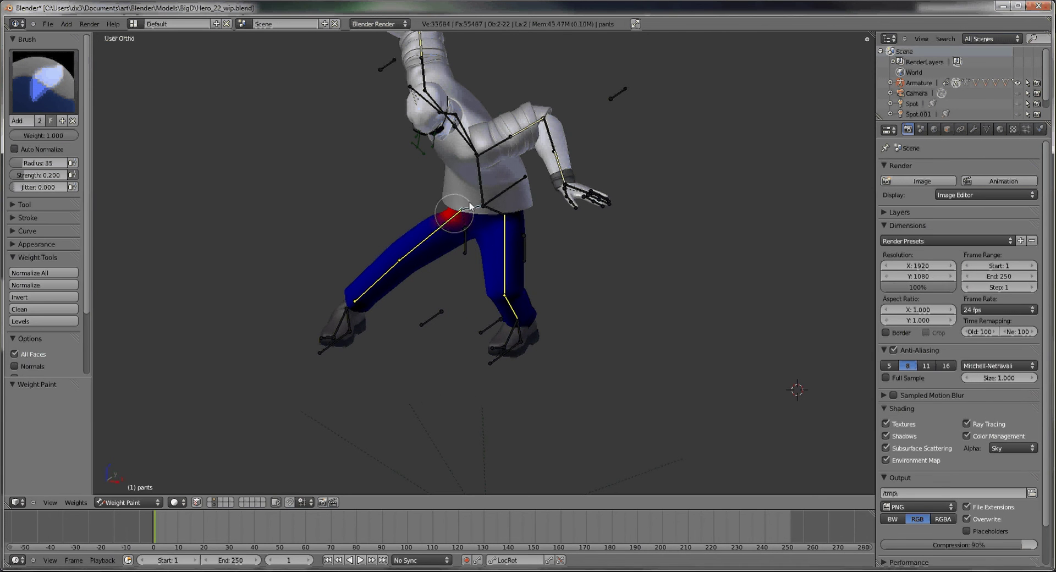
# Return the model to Object Mode
pyautogui.click(128, 502)
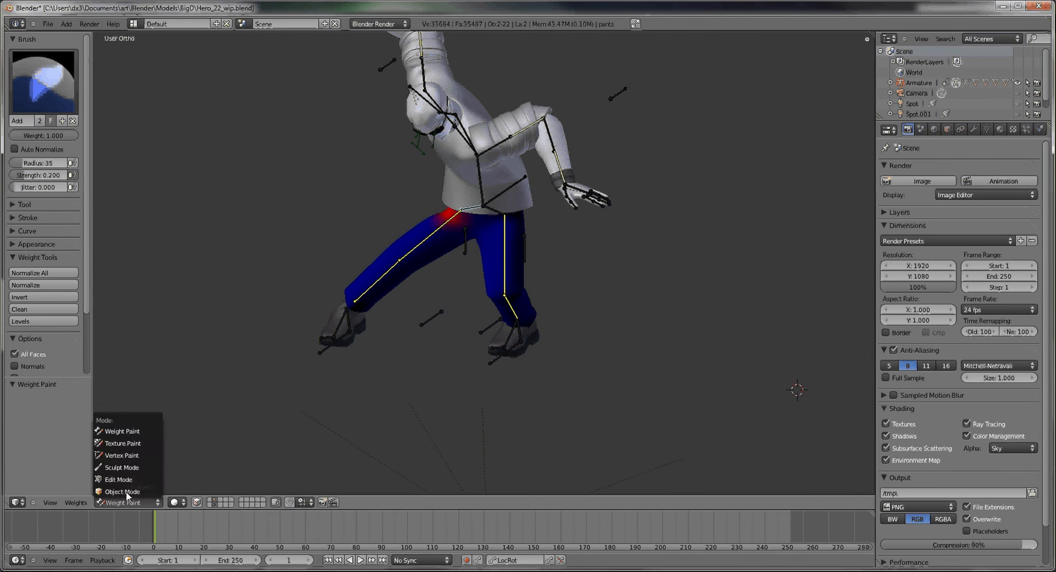
pyautogui.click(127, 422)
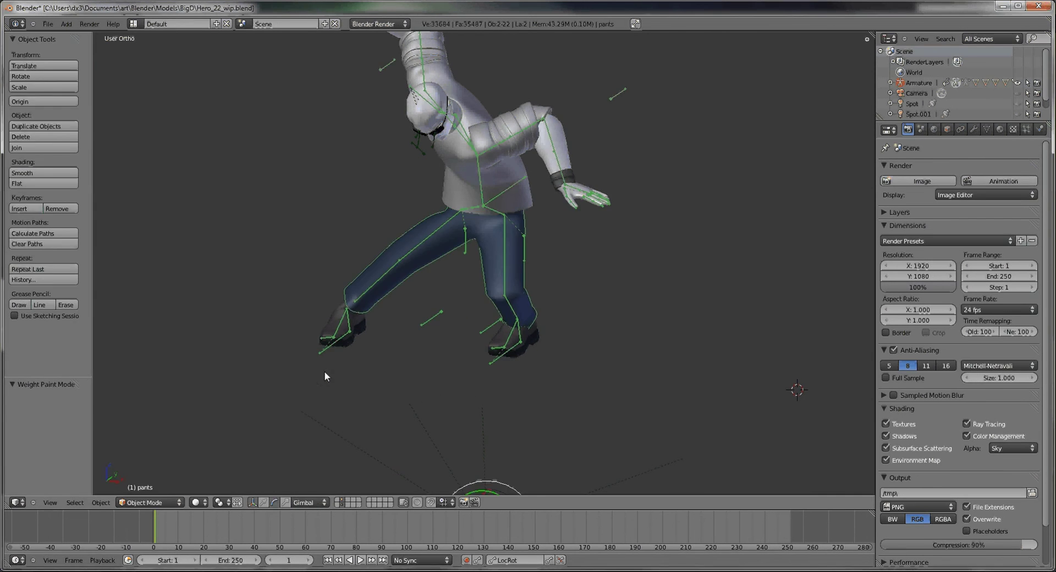
pyautogui.click(137, 502)
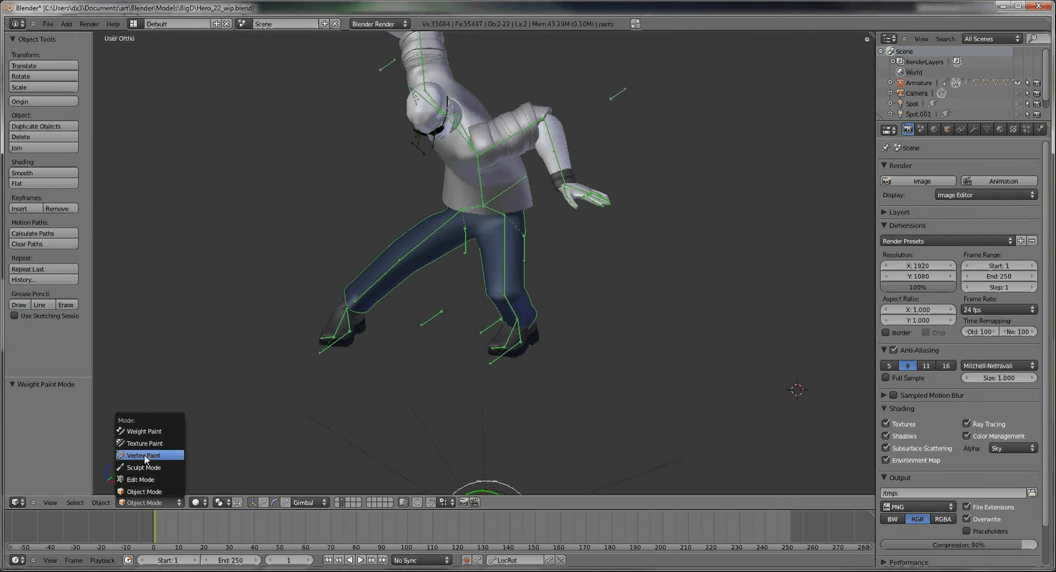
# Nudge the foot control bone sideways along X
pyautogui.click(159, 500)
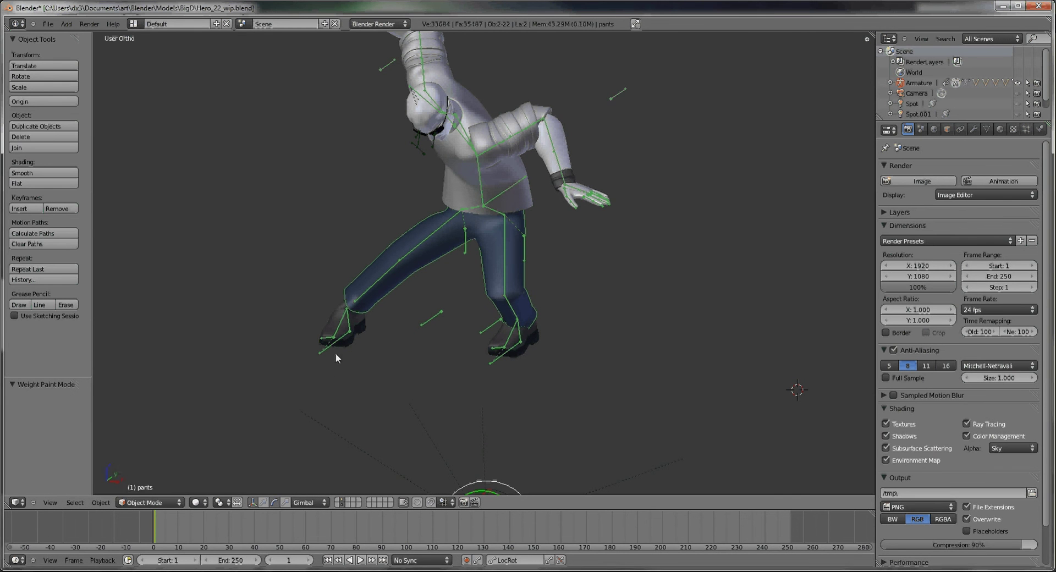
pyautogui.rightClick(334, 352)
pyautogui.press('g')
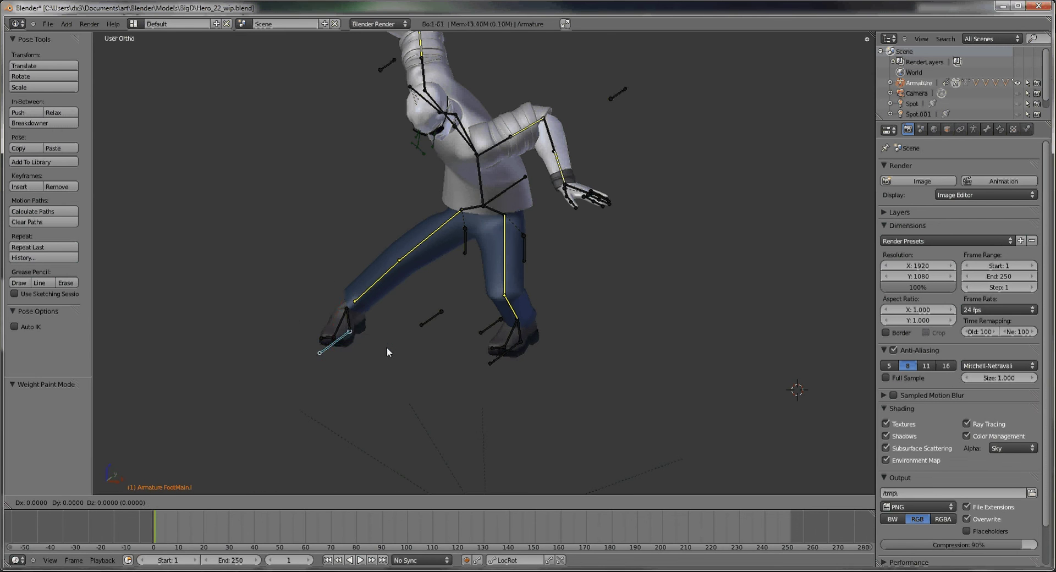
pyautogui.press('x')
pyautogui.click(458, 352)
# In front view, keyframe LocRot on all bones and advance to frame 11
pyautogui.press('KP_1')
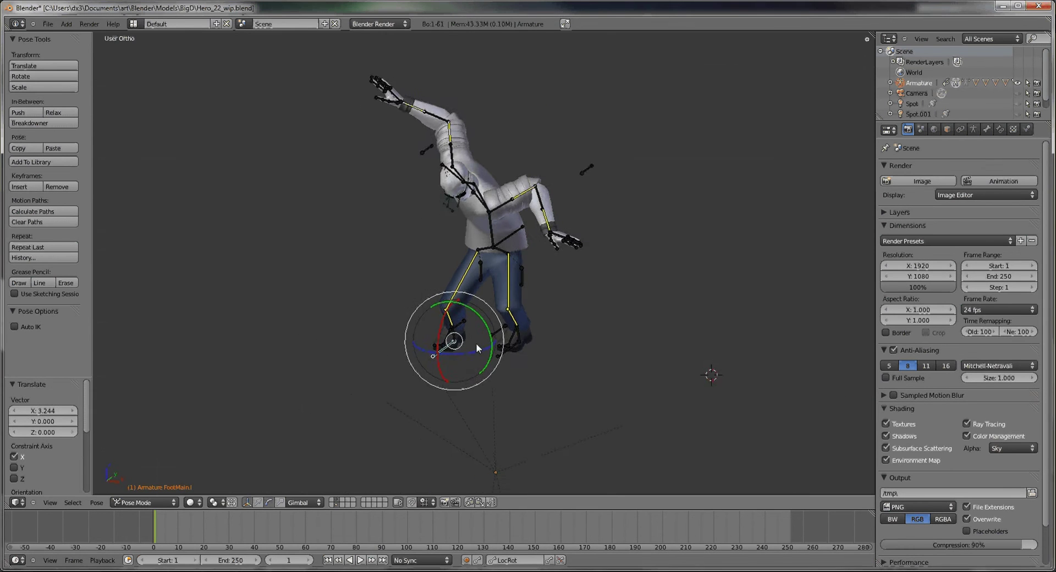
pyautogui.keyDown('shift'); pyautogui.moveTo(489, 325); pyautogui.dragTo(495, 263, button='middle'); pyautogui.keyUp('shift')
pyautogui.press('a')
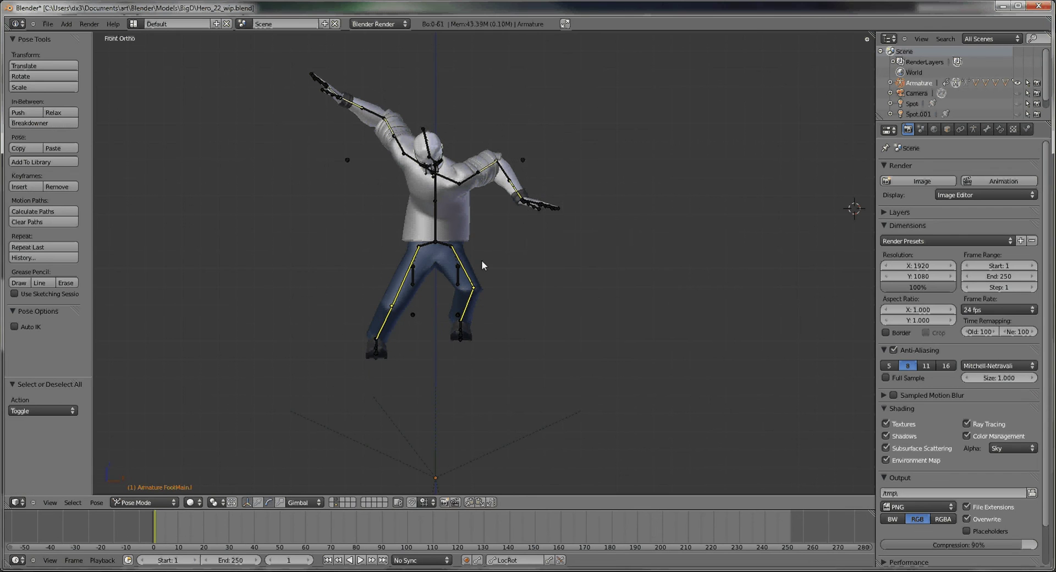
pyautogui.press('a')
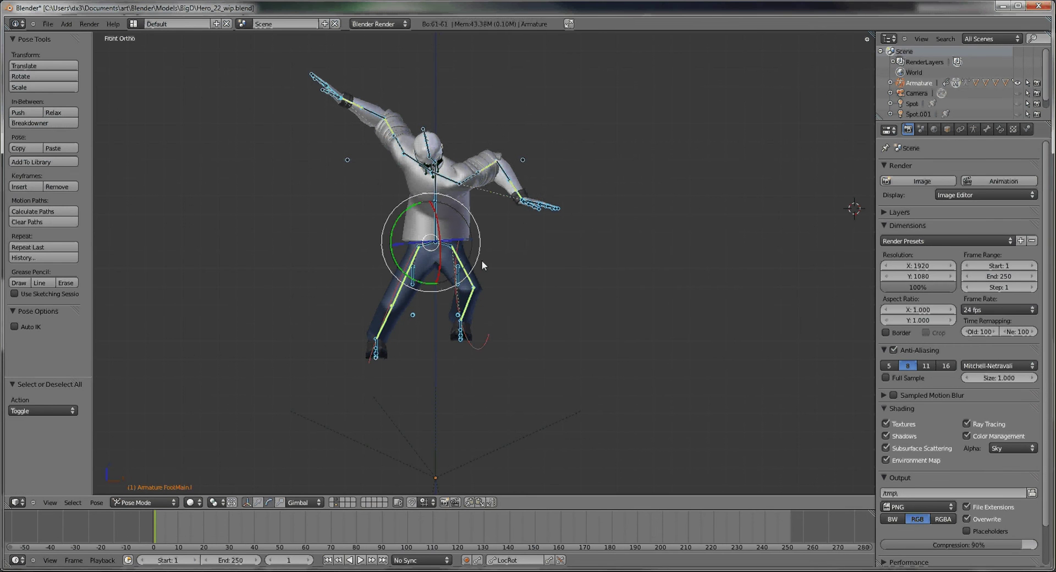
pyautogui.press('i')
pyautogui.press('Up')
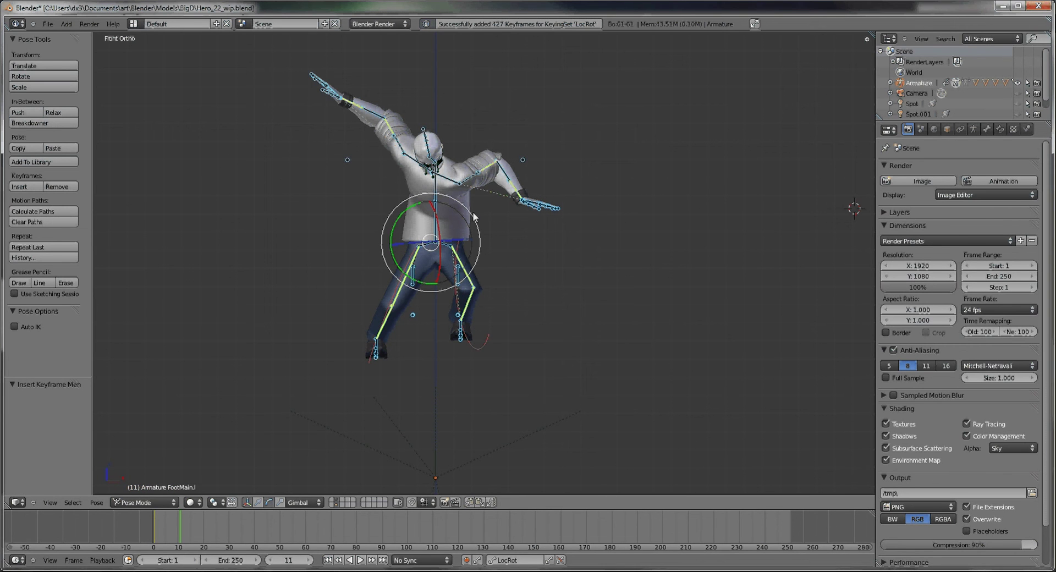
pyautogui.keyDown('shift'); pyautogui.moveTo(486, 319); pyautogui.dragTo(493, 214, button='middle'); pyautogui.keyUp('shift')
# Lower the whole rig 16.493 units along Z
pyautogui.press('g')
pyautogui.press('z')
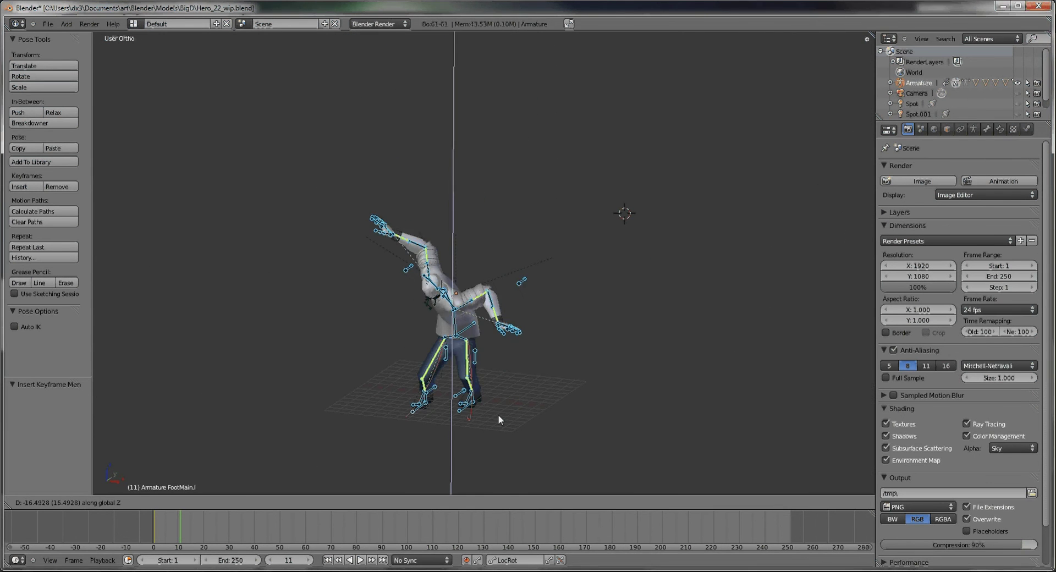
pyautogui.click(497, 414)
pyautogui.moveTo(469, 407)
pyautogui.mouseDown(button='middle')
pyautogui.moveTo(476, 385)
pyautogui.moveTo(461, 412)
pyautogui.mouseUp(button='middle')
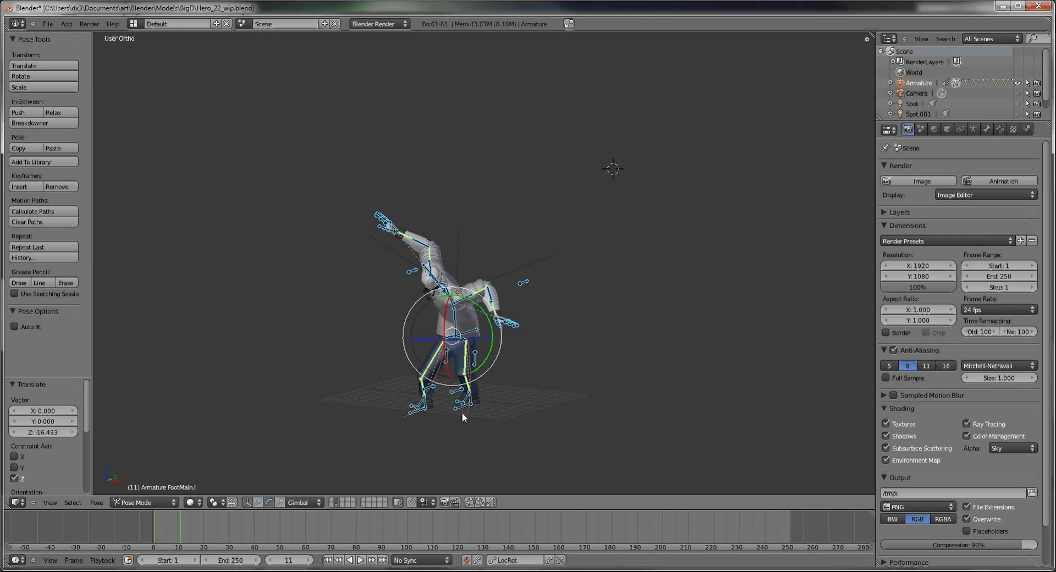
# Raise the right foot control FootMain.r slightly along Z
pyautogui.rightClick(461, 412)
pyautogui.press('g')
pyautogui.press('z')
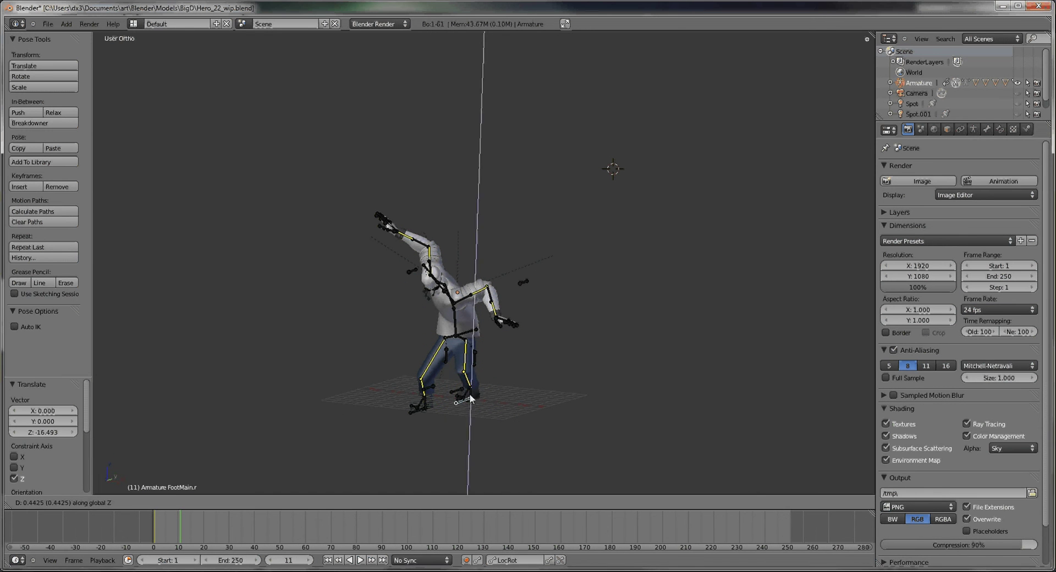
pyautogui.click(471, 398)
pyautogui.scroll(4, 483, 338)
# Shift FootMain.l far outward along X and adjust its height for a wider stance
pyautogui.rightClick(444, 356)
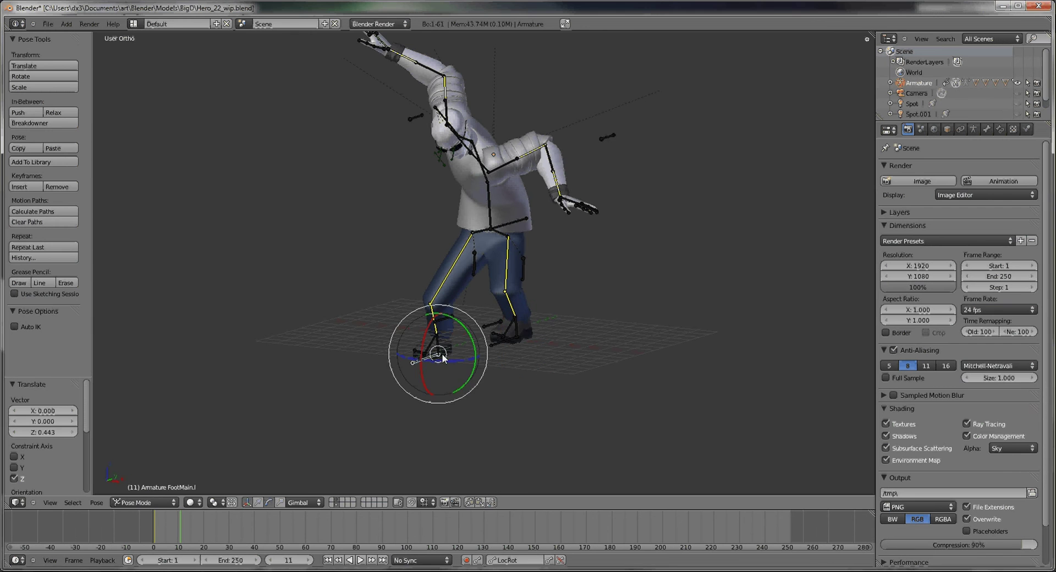
pyautogui.press('g')
pyautogui.press('x')
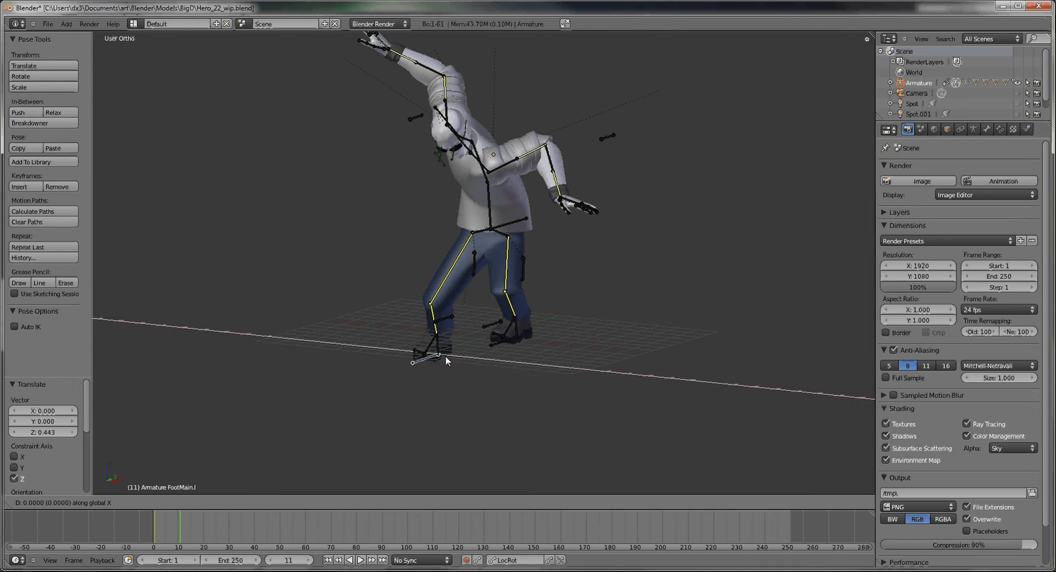
pyautogui.click(467, 359)
pyautogui.press('g')
pyautogui.press('z')
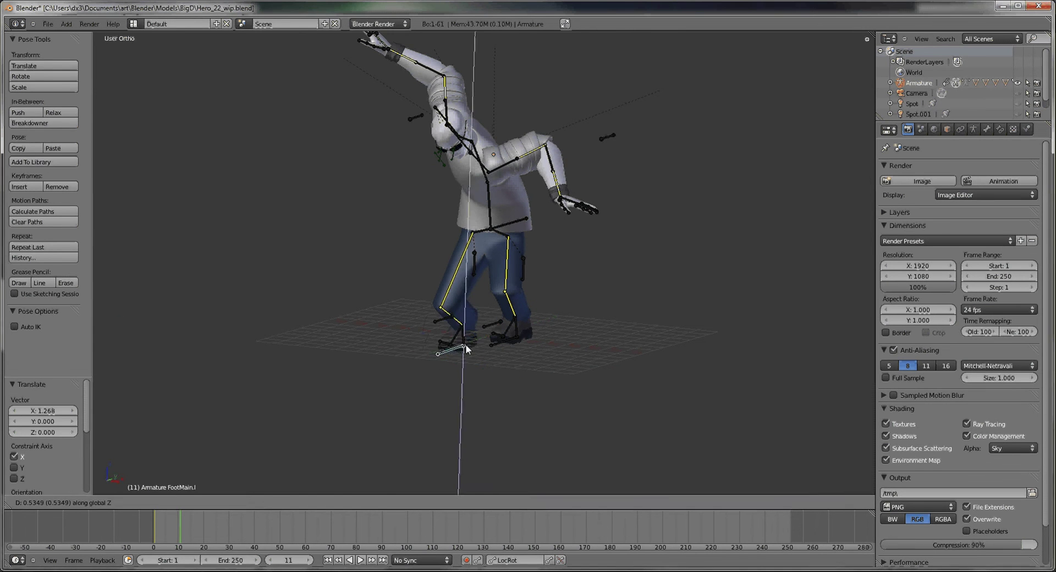
pyautogui.click(465, 339)
pyautogui.press('g')
pyautogui.press('x')
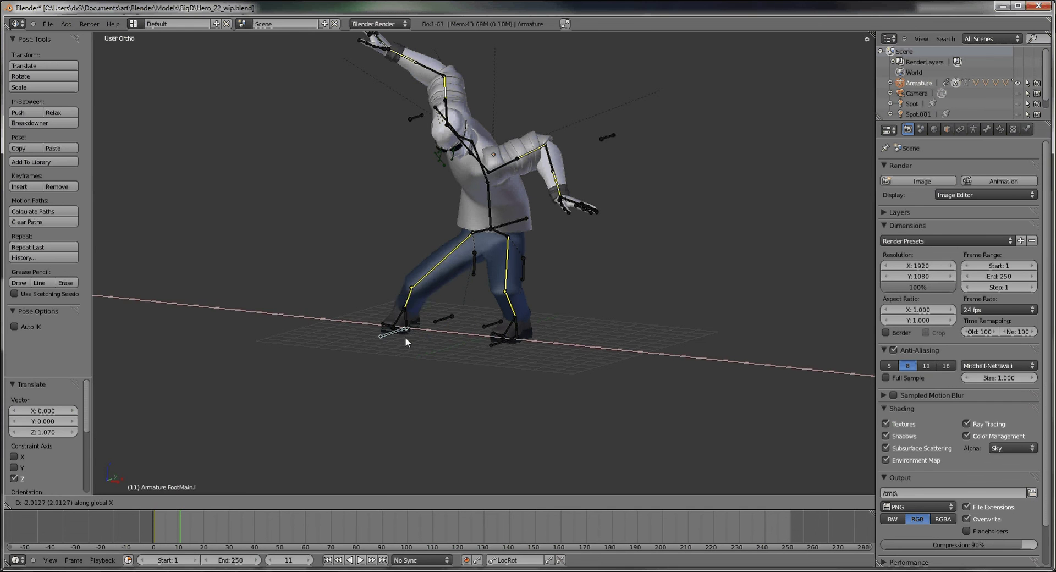
pyautogui.click(384, 334)
pyautogui.keyDown('shift'); pyautogui.moveTo(513, 220); pyautogui.dragTo(503, 257, button='middle'); pyautogui.keyUp('shift')
pyautogui.rightClick(504, 261)
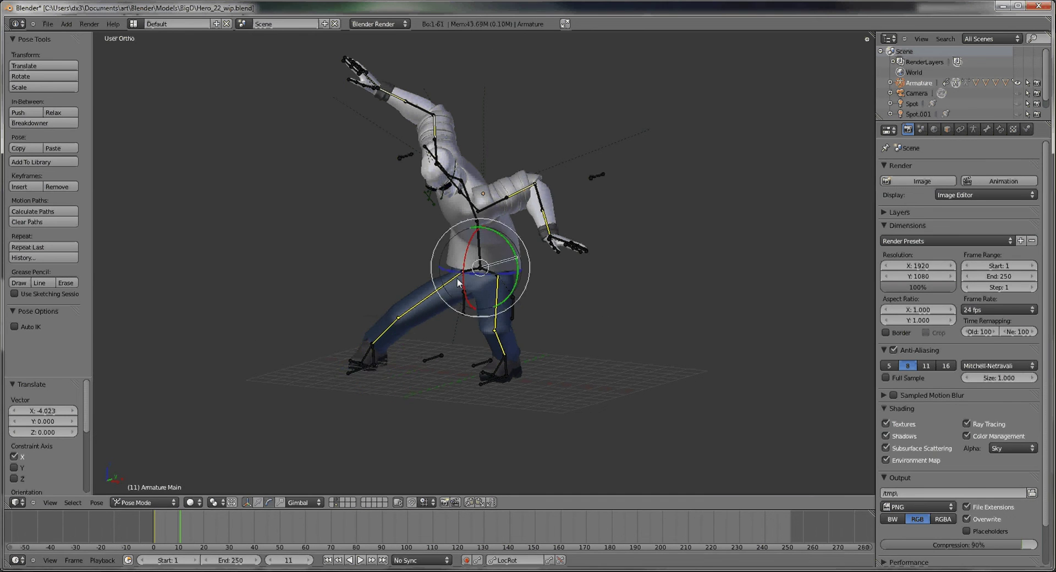
# Turn the Main bone about 12.6° on Z
pyautogui.press('r')
pyautogui.press('z')
pyautogui.click(460, 286)
pyautogui.moveTo(461, 286); pyautogui.dragTo(516, 305, button='middle')
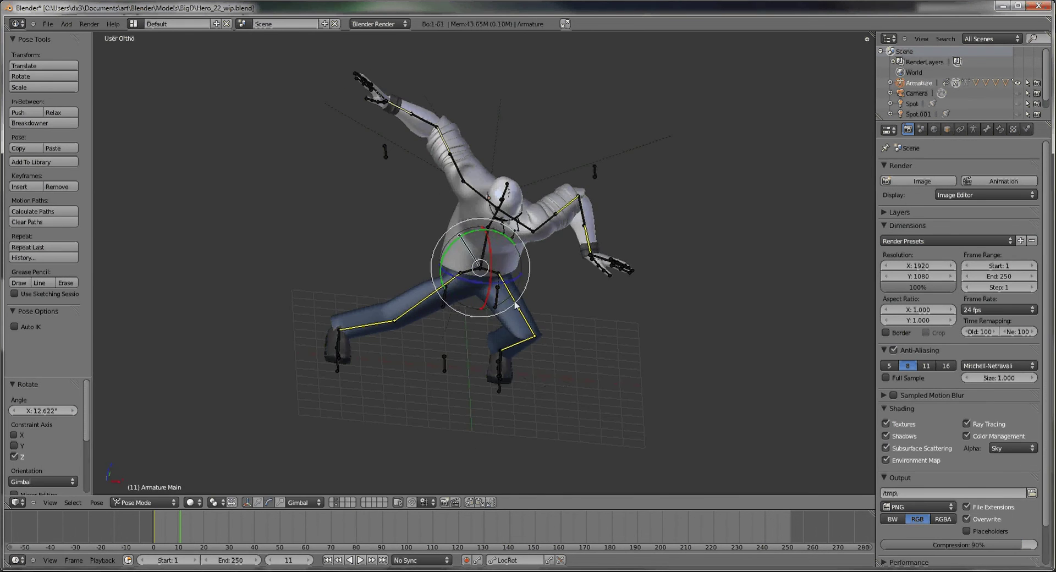
# Rotate the right foot control FootMain.r outward about 30° on Z
pyautogui.rightClick(500, 393)
pyautogui.press('r')
pyautogui.press('z')
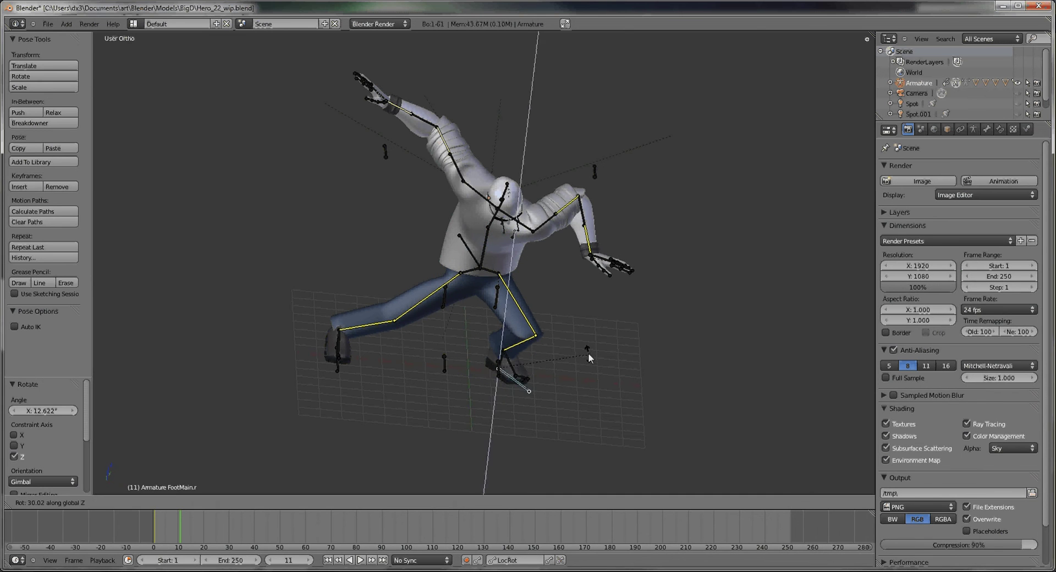
pyautogui.click(589, 351)
# Tilt the Main bone forward about 18.65° on X
pyautogui.rightClick(493, 255)
pyautogui.moveTo(492, 252); pyautogui.dragTo(493, 258)
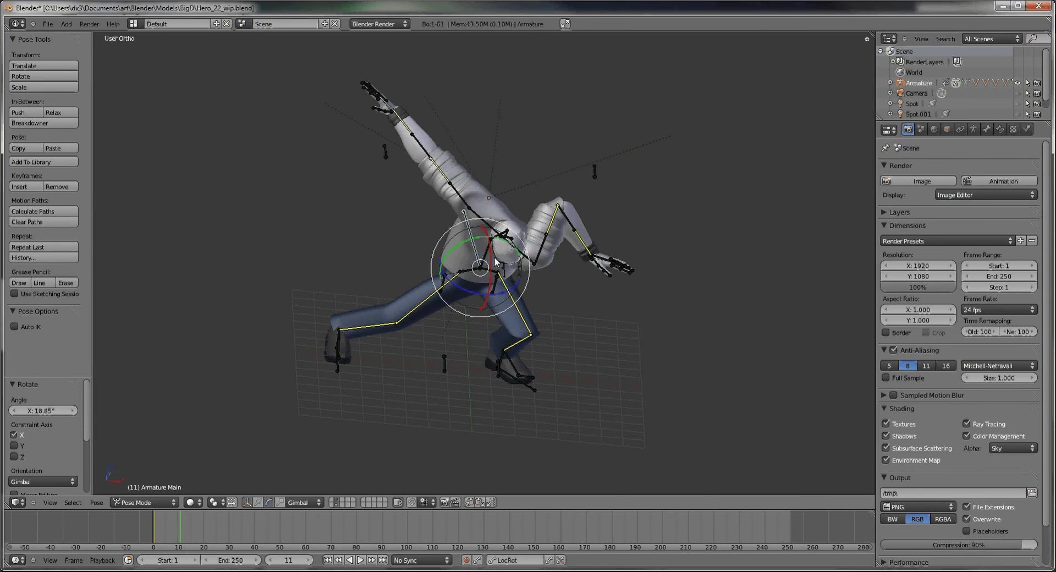
pyautogui.moveTo(492, 258); pyautogui.dragTo(512, 240, button='middle')
pyautogui.scroll(1, 510, 237)
# Twist the chest bone on Y and start moving armCTL.l in front view
pyautogui.rightClick(510, 236)
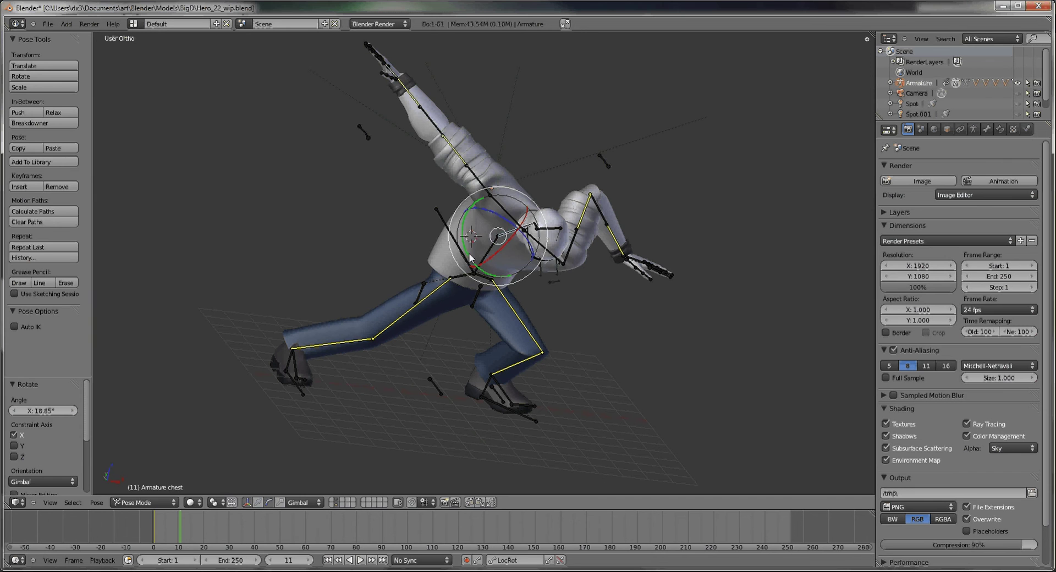
pyautogui.press('r')
pyautogui.press('y')
pyautogui.click(392, 150)
pyautogui.rightClick(421, 104)
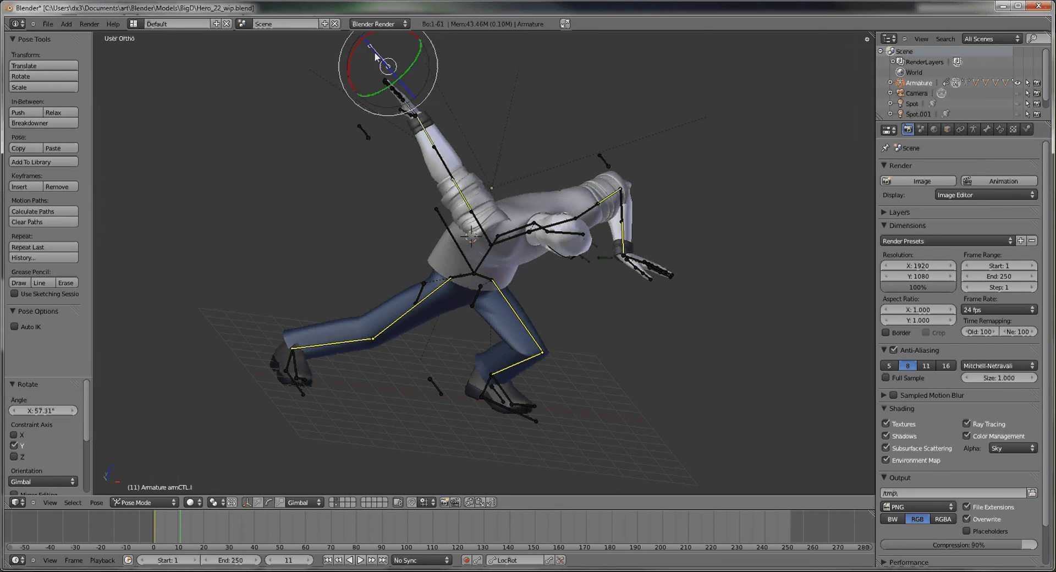
pyautogui.press('KP_1')
pyautogui.keyDown('shift'); pyautogui.moveTo(500, 282); pyautogui.dragTo(498, 233, button='middle'); pyautogui.keyUp('shift')
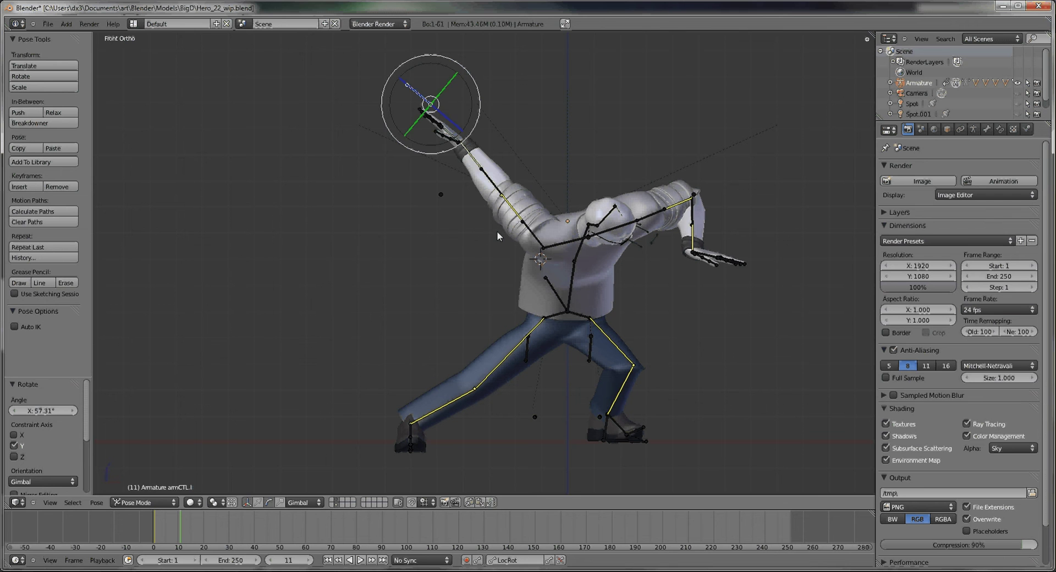
pyautogui.press('g')
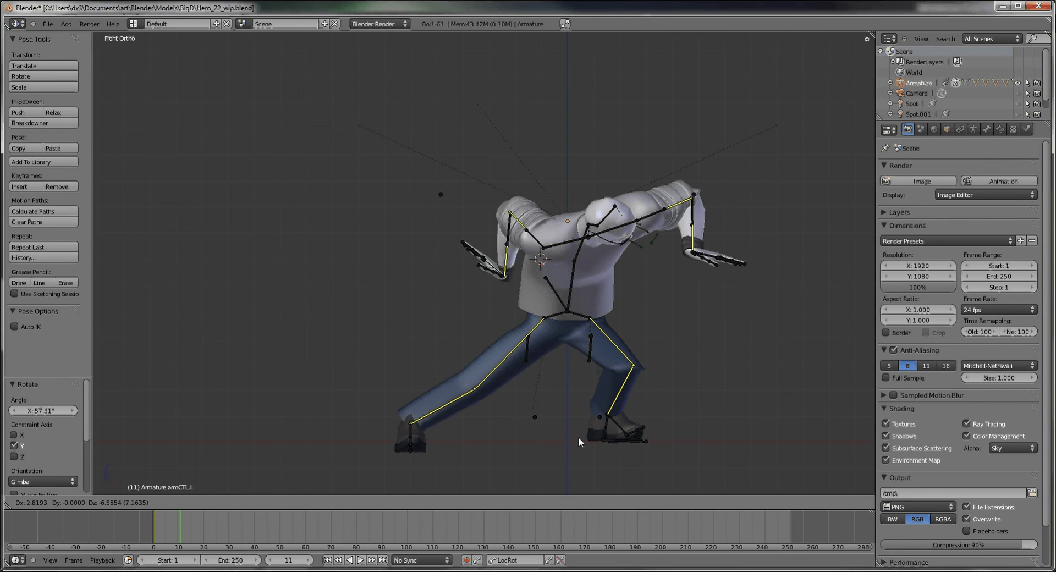
# Place the left hand control down beside the hip and rotate it
pyautogui.click(604, 458)
pyautogui.keyDown('shift'); pyautogui.moveTo(604, 314); pyautogui.dragTo(546, 196, button='middle'); pyautogui.keyUp('shift')
pyautogui.press('r')
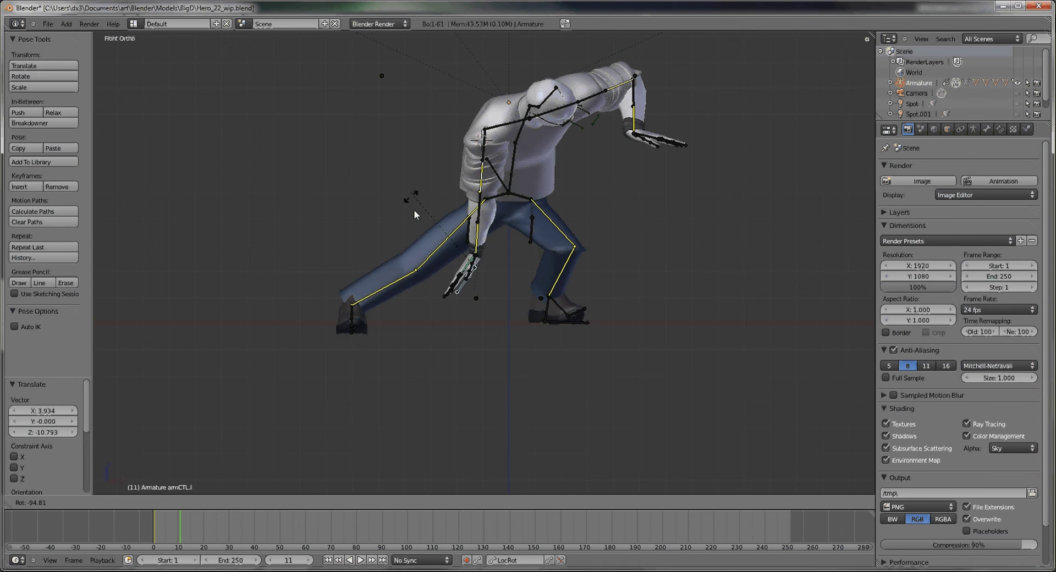
pyautogui.click(462, 267)
# In right side view, move the left hand forward near the ground and rotate it on Y
pyautogui.moveTo(462, 268); pyautogui.dragTo(448, 234, button='middle')
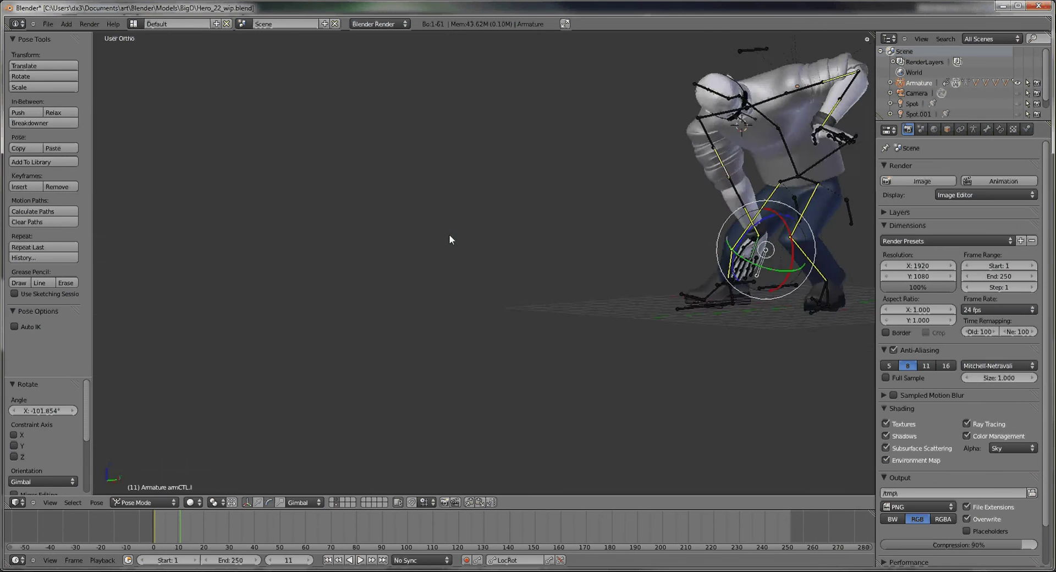
pyautogui.press('KP_3')
pyautogui.press('g')
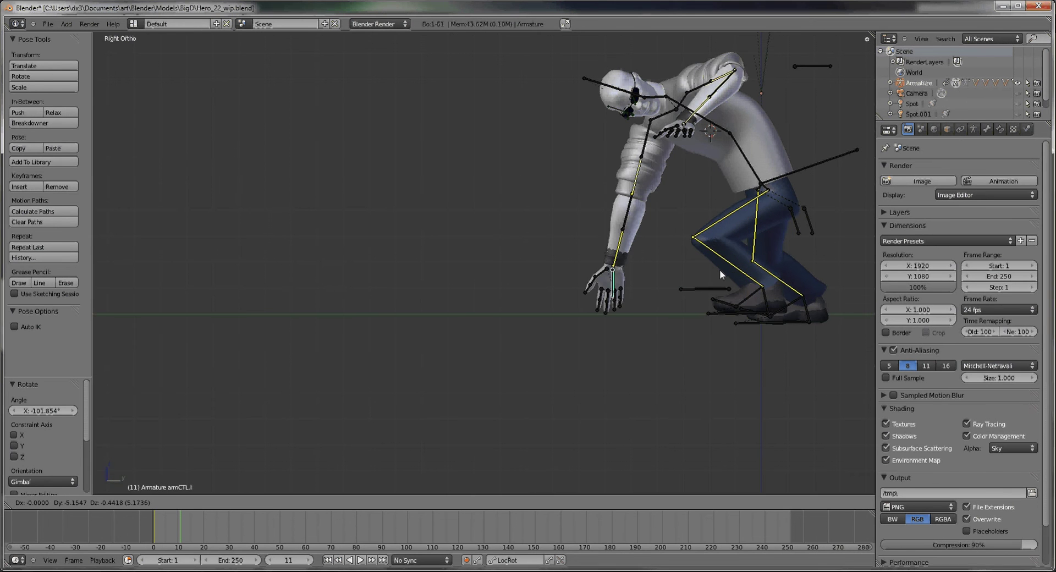
pyautogui.click(710, 274)
pyautogui.press('r')
pyautogui.press('y')
pyautogui.click(568, 265)
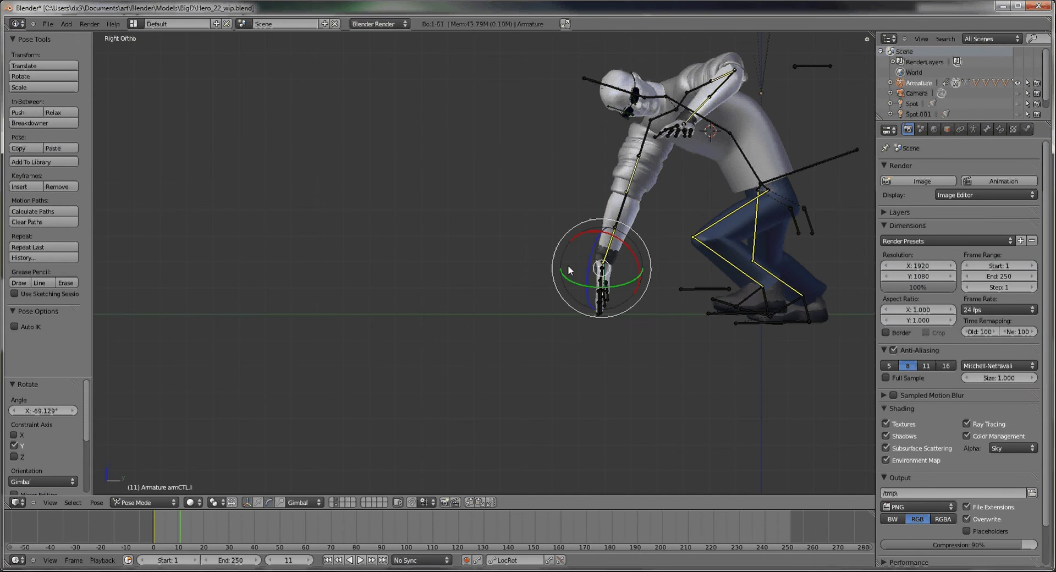
# Turn the left hand 31.385° on Z and select the right hand control armCTL.r
pyautogui.moveTo(567, 265); pyautogui.dragTo(661, 187, button='middle')
pyautogui.press('r')
pyautogui.press('z')
pyautogui.click(641, 269)
pyautogui.rightClick(744, 197)
pyautogui.press('KP_1')
# Drop the right hand to knee level and rotate both collarbones down about X
pyautogui.press('g')
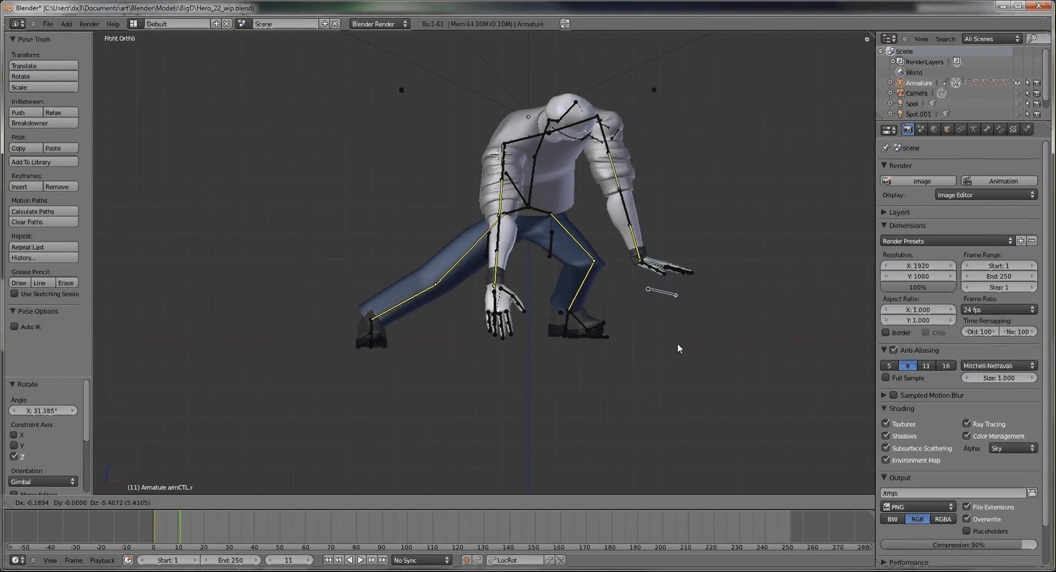
pyautogui.click(677, 342)
pyautogui.rightClick(527, 133)
pyautogui.press('r')
pyautogui.press('x')
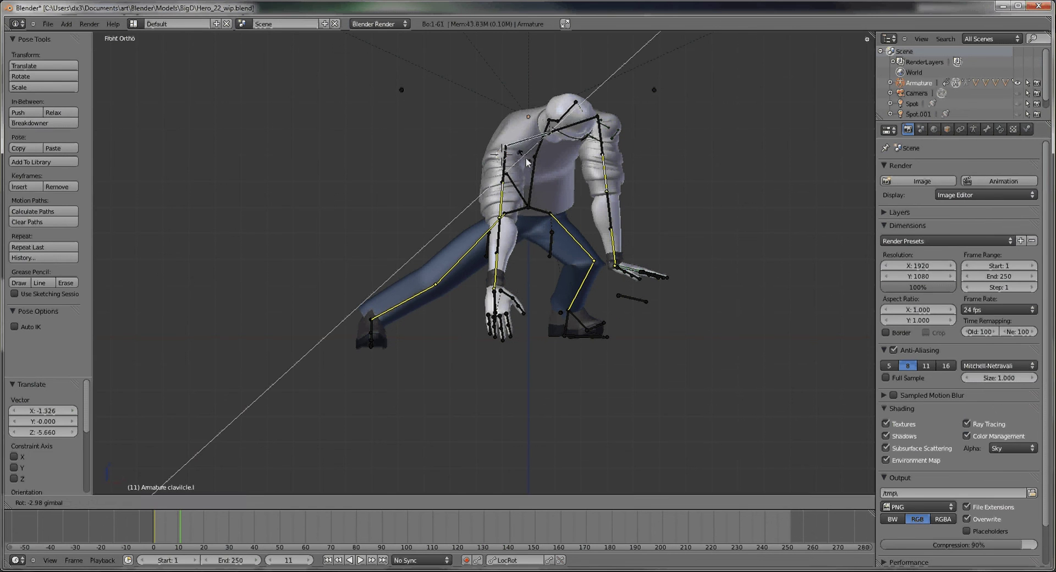
pyautogui.click(555, 135)
pyautogui.rightClick(574, 118)
pyautogui.press('r')
pyautogui.press('x')
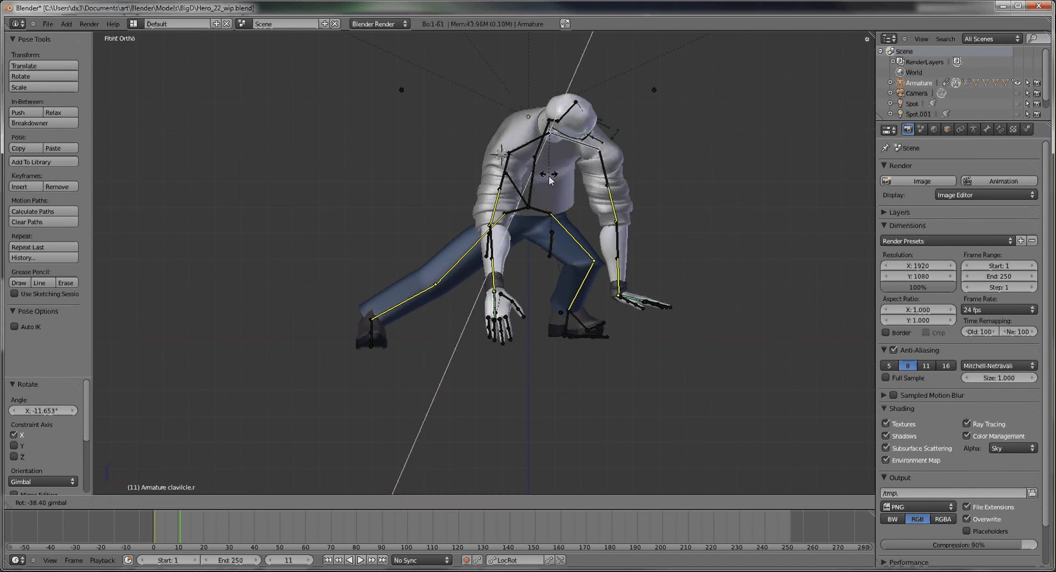
pyautogui.click(642, 304)
# Lower the whole character toward the ground with the Main root bone, in right side view
pyautogui.rightClick(578, 242)
pyautogui.moveTo(578, 242); pyautogui.dragTo(407, 247, button='middle')
pyautogui.rightClick(659, 179)
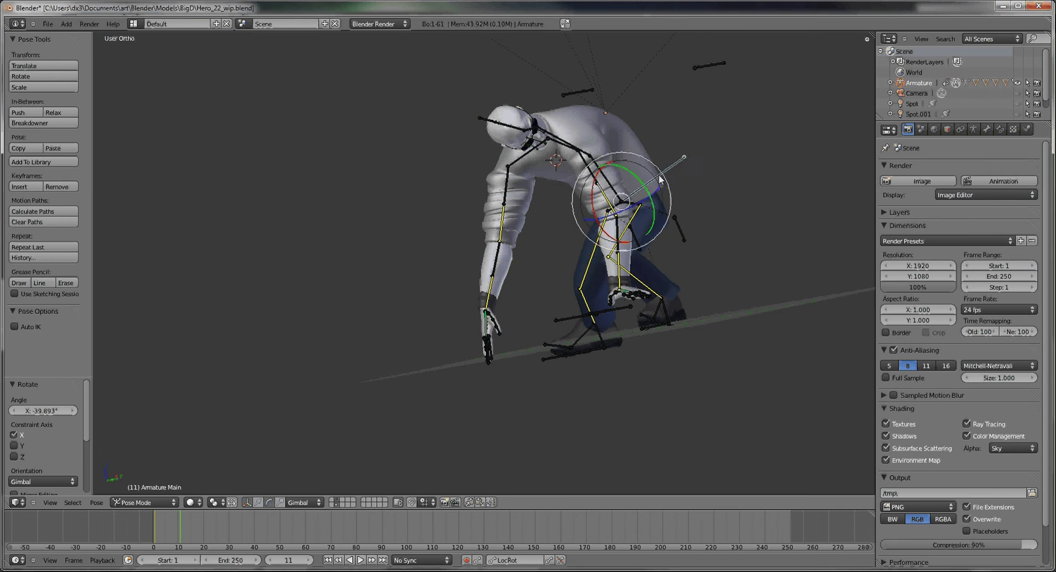
pyautogui.press('KP_3')
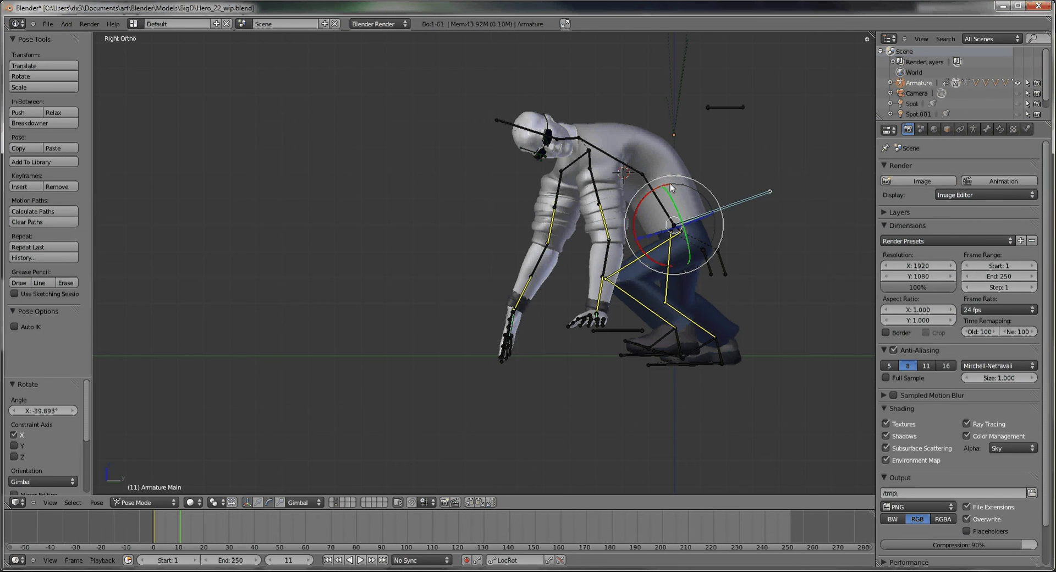
pyautogui.press('g')
pyautogui.click(685, 214)
# Reposition the left foot control and roll the left foot to -44.741°
pyautogui.rightClick(662, 354)
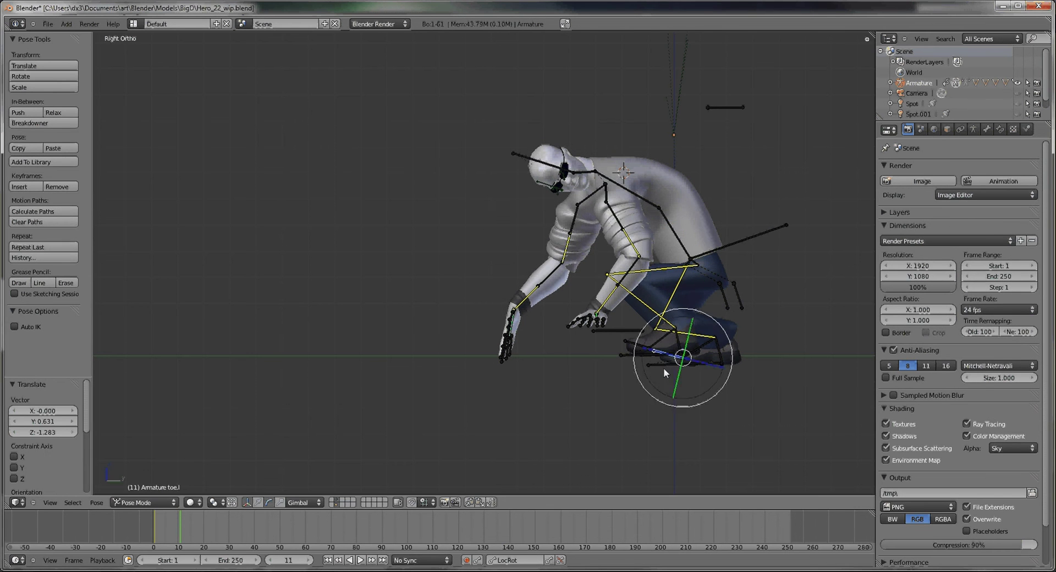
pyautogui.press('g')
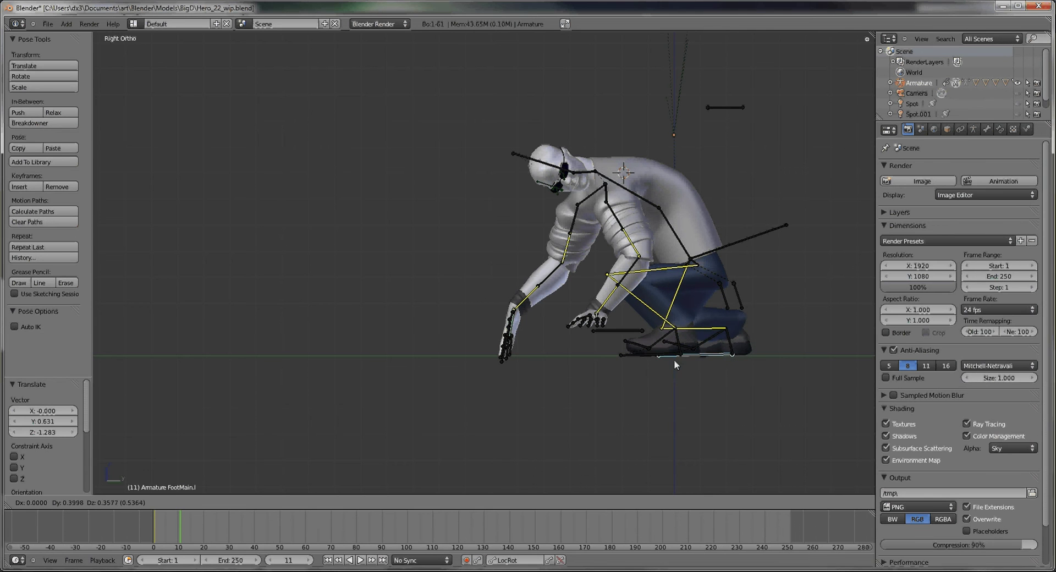
pyautogui.click(674, 358)
pyautogui.rightClick(716, 328)
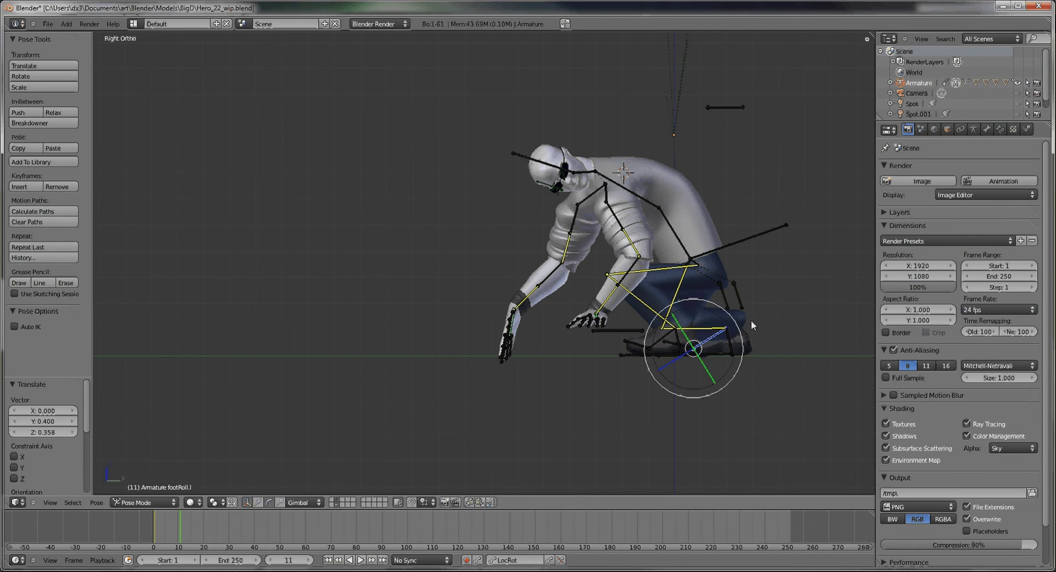
pyautogui.press('r')
pyautogui.click(737, 288)
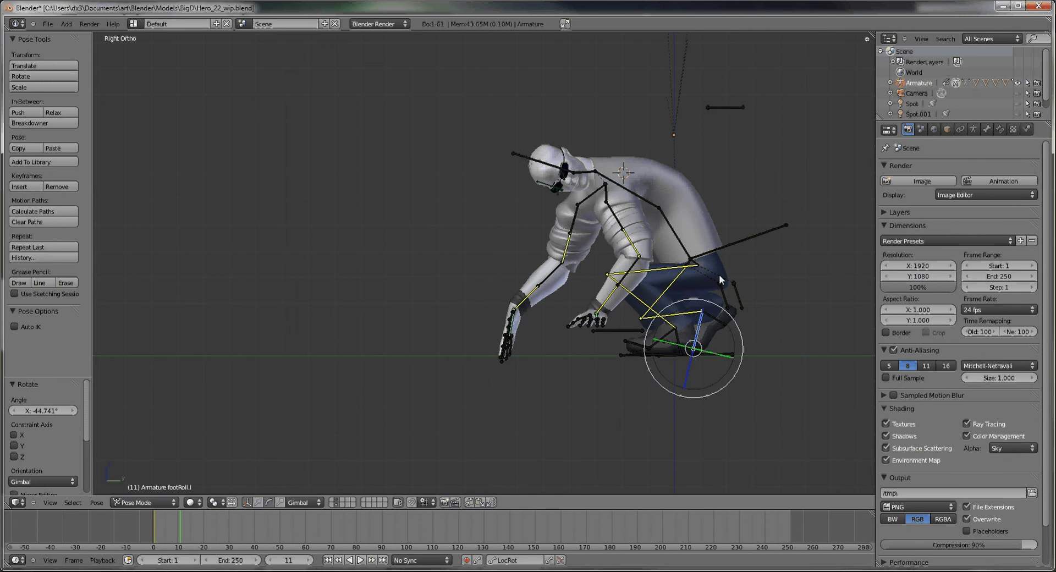
# Tilt the head down, then turn it further about Y
pyautogui.rightClick(591, 167)
pyautogui.press('r')
pyautogui.click(586, 184)
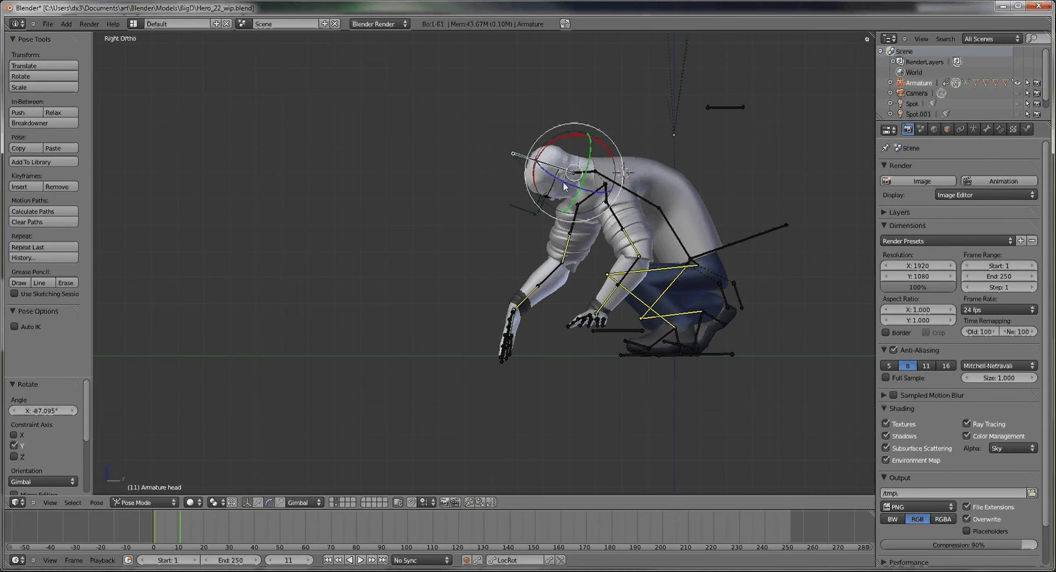
pyautogui.press('r')
pyautogui.press('y')
pyautogui.press('y')
pyautogui.click(561, 185)
# Rotate the left hand about X and plant both hands flat on the floor
pyautogui.moveTo(561, 184); pyautogui.dragTo(526, 315, button='middle')
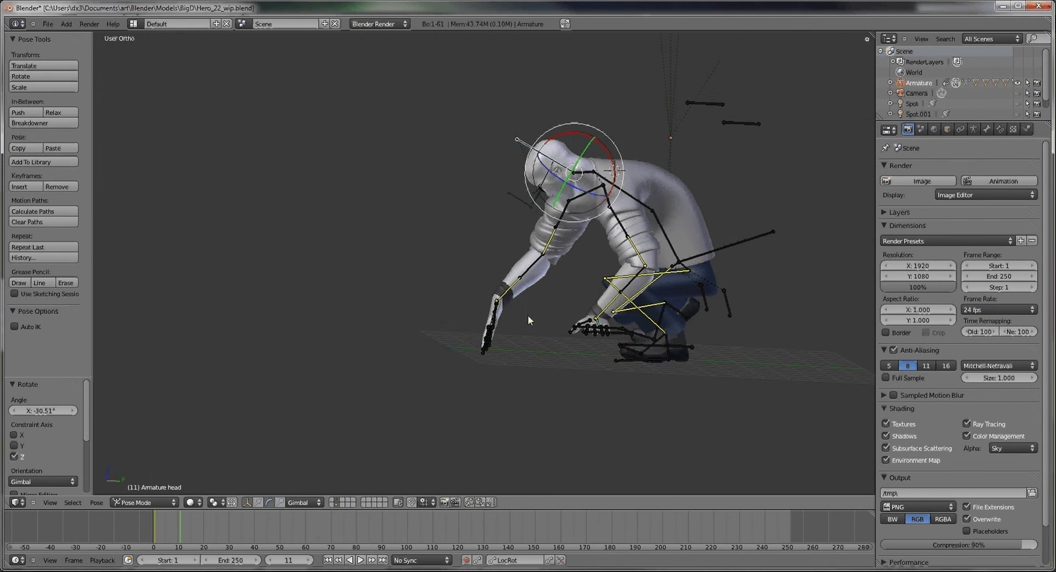
pyautogui.rightClick(527, 315)
pyautogui.press('r')
pyautogui.press('x')
pyautogui.press('x')
pyautogui.click(523, 329)
pyautogui.press('KP_3')
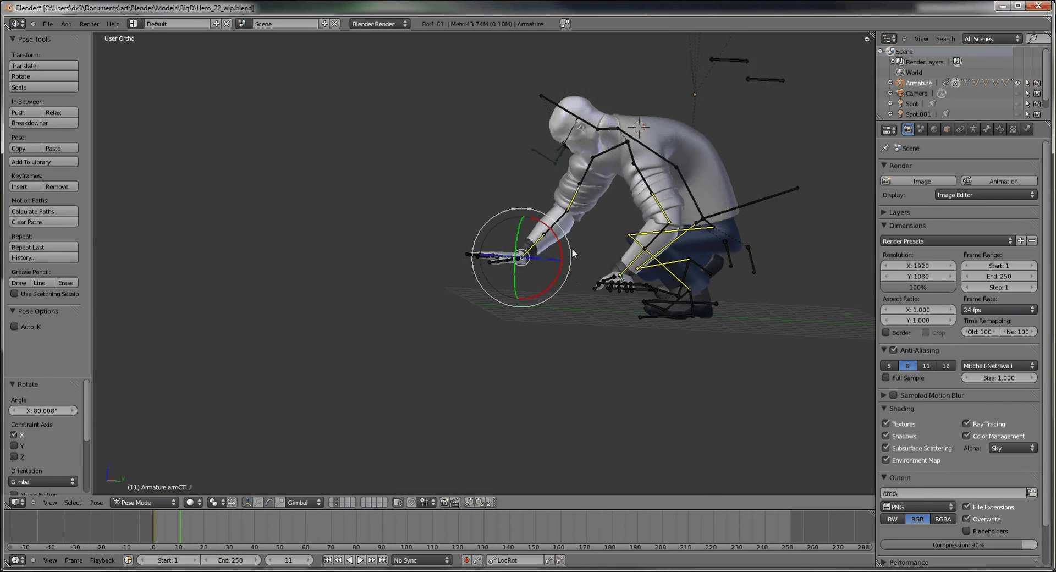
pyautogui.press('g')
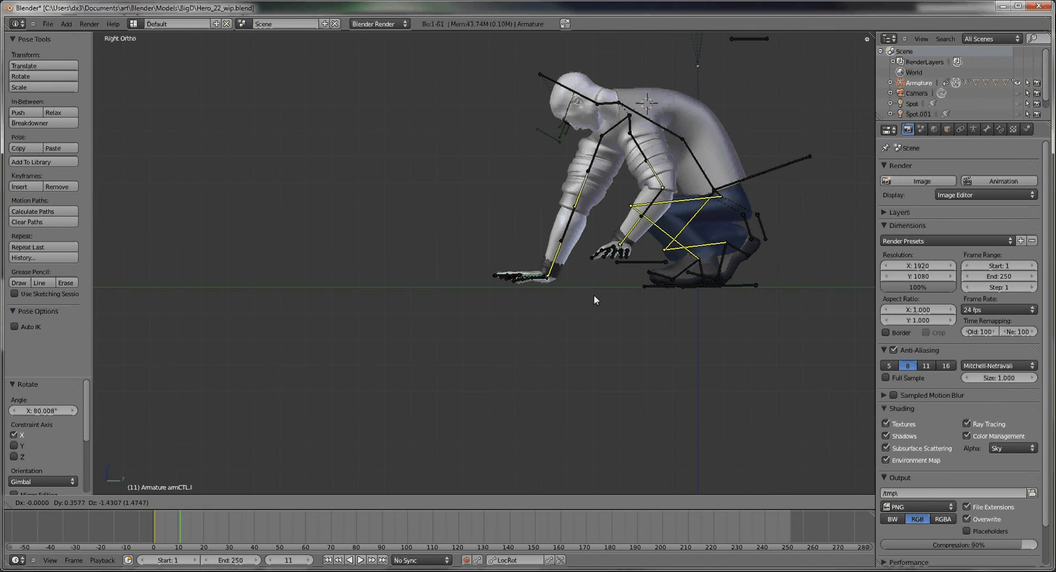
pyautogui.click(592, 295)
pyautogui.rightClick(623, 249)
pyautogui.press('g')
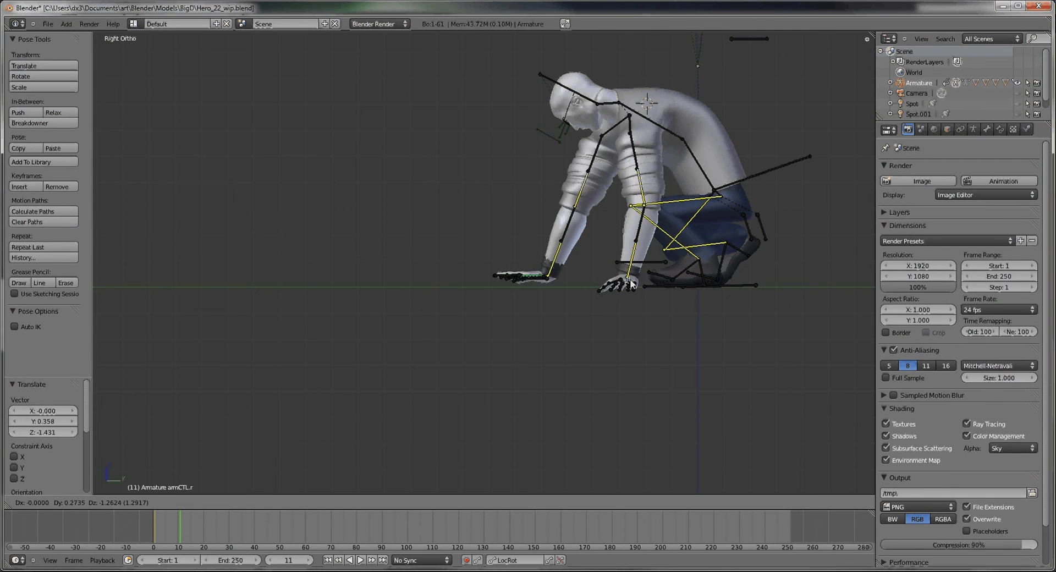
pyautogui.click(635, 282)
# Keyframe location and rotation on every bone to record the crouch pose
pyautogui.press('a')
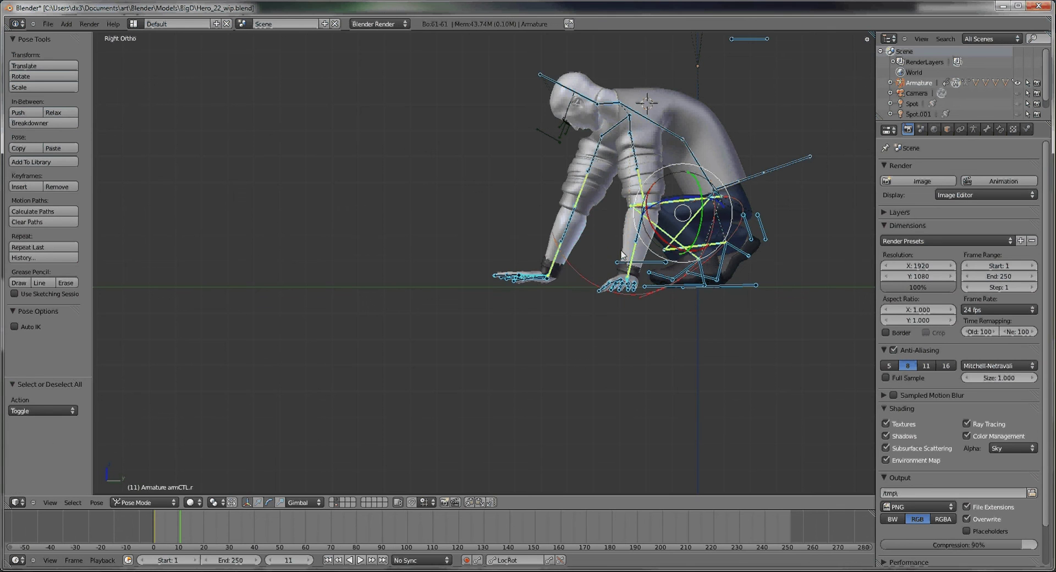
pyautogui.press('i')
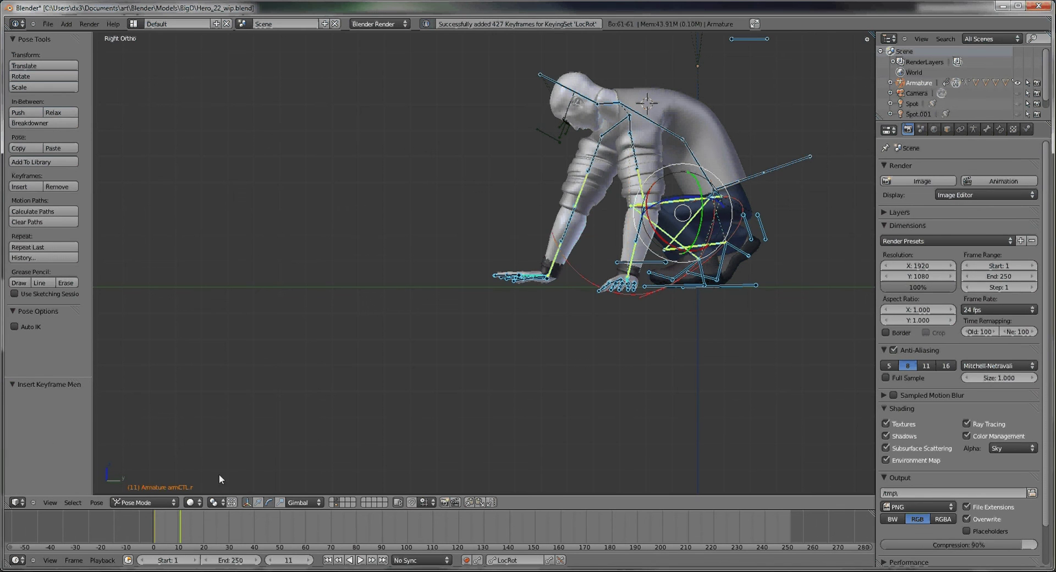
pyautogui.scroll(-4, 218, 474)
pyautogui.moveTo(218, 484); pyautogui.dragTo(286, 435, button='middle')
pyautogui.keyDown('shift'); pyautogui.moveTo(530, 267); pyautogui.dragTo(553, 297, button='middle'); pyautogui.keyUp('shift')
pyautogui.press('KP_1')
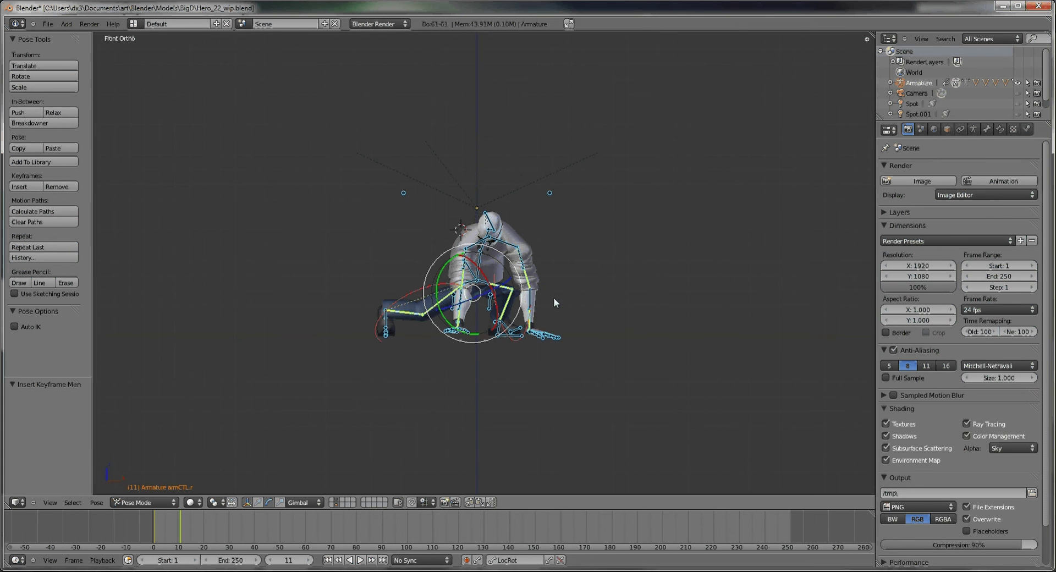
# Scrub the timeline from frame 9 to preview the motion, ending on frame 10
pyautogui.click(175, 527)
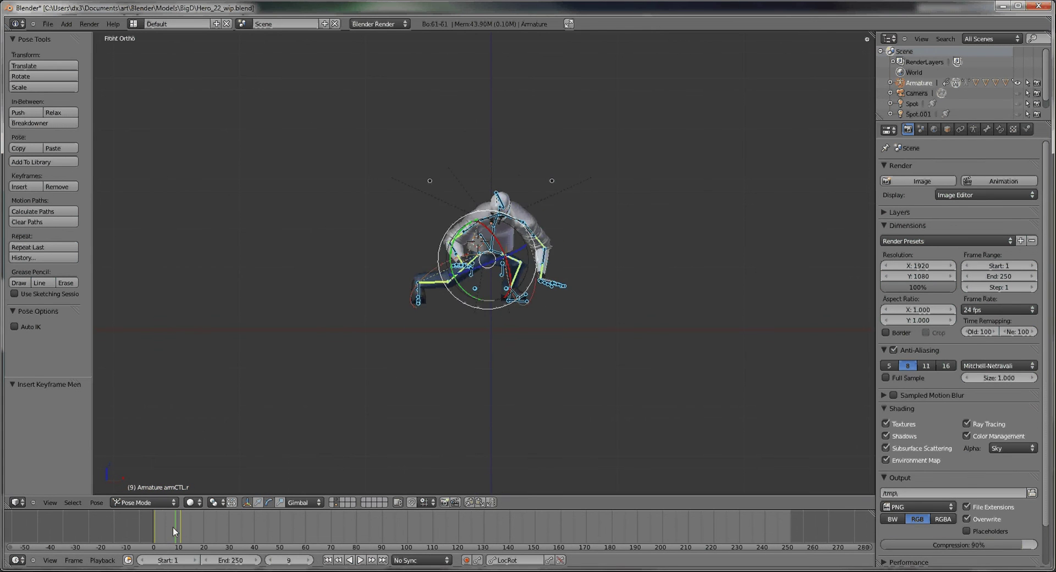
pyautogui.moveTo(172, 526)
pyautogui.mouseDown()
pyautogui.moveTo(160, 526)
pyautogui.moveTo(206, 527)
pyautogui.moveTo(160, 533)
pyautogui.moveTo(179, 531)
pyautogui.mouseUp()
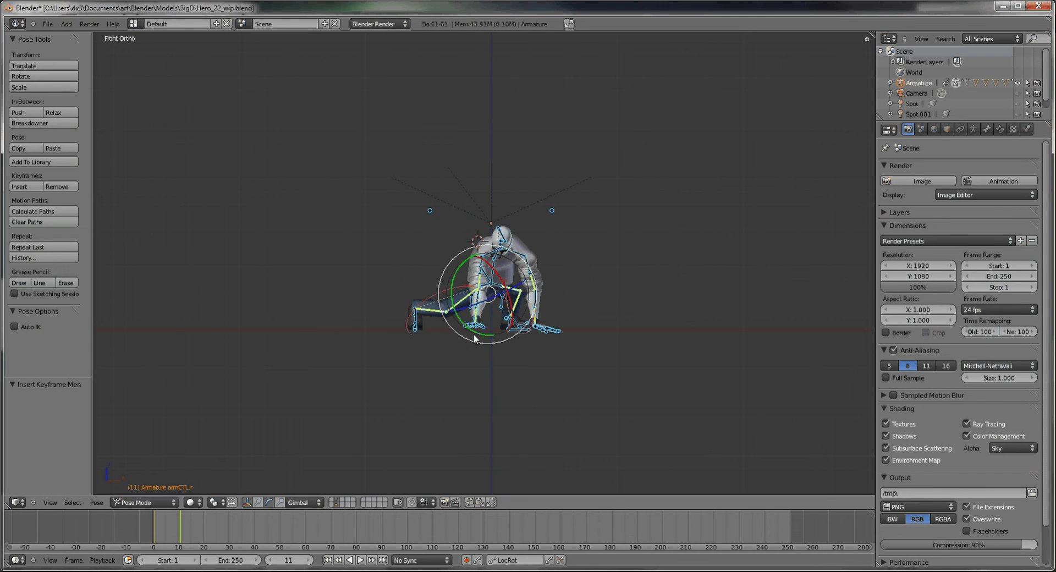
pyautogui.press('Left')
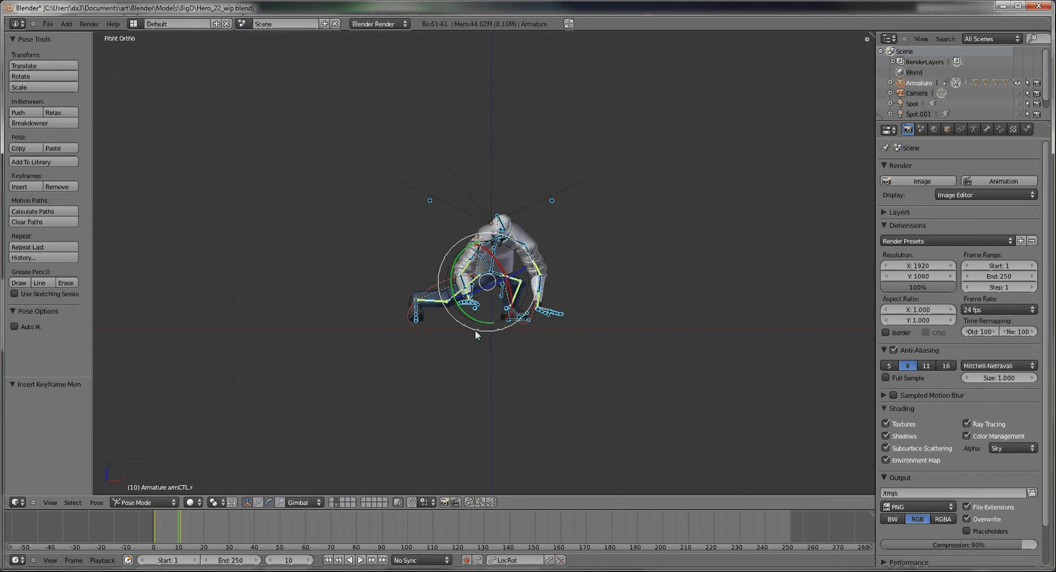
# Paste the wide foot pose onto both feet at frame 9 and key LocRot
pyautogui.scroll(3, 428, 325)
pyautogui.rightClick(419, 324)
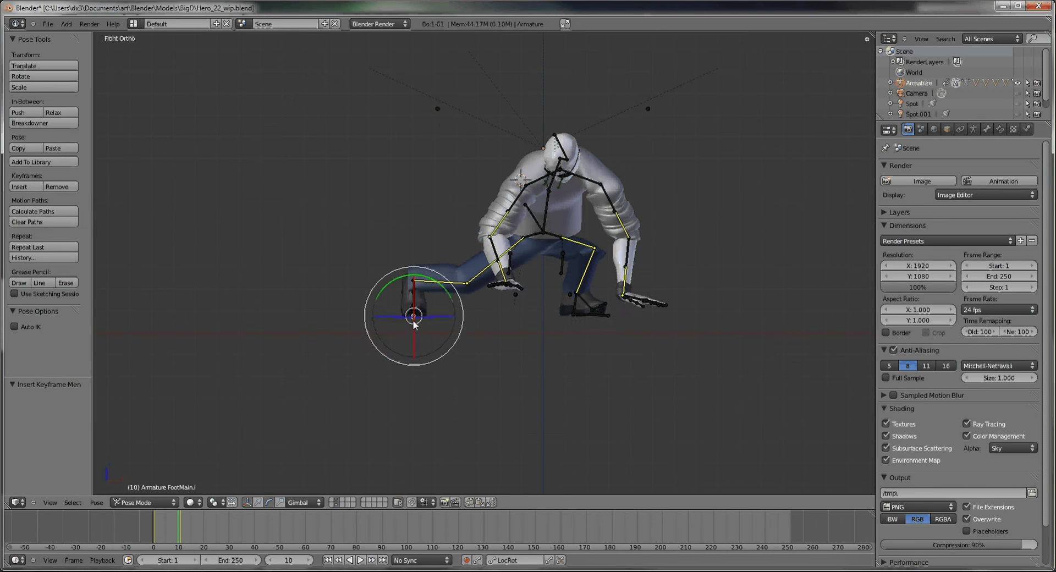
pyautogui.press('Right')
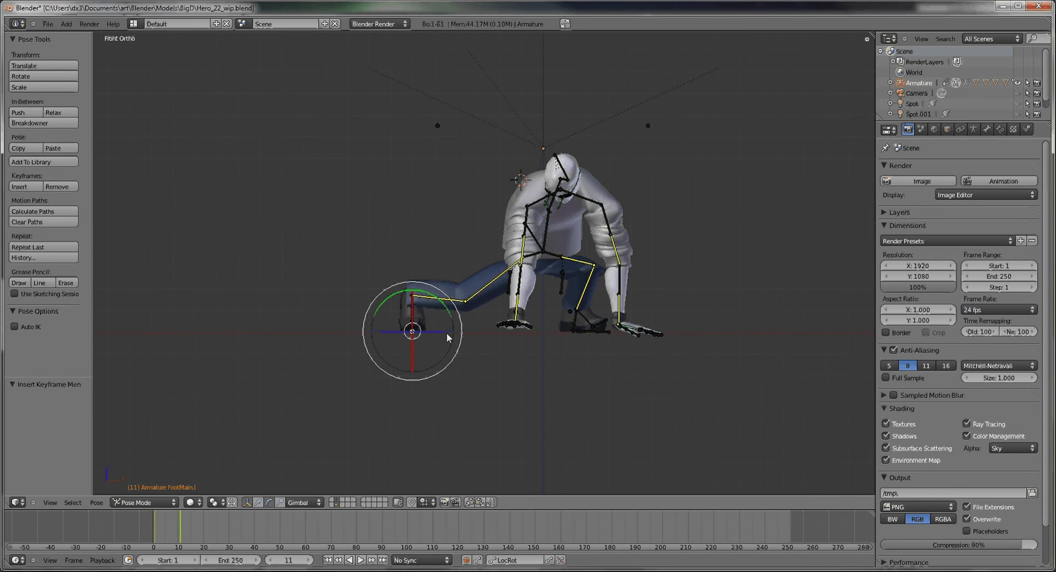
pyautogui.keyDown('shift'); pyautogui.rightClick(592, 326); pyautogui.keyUp('shift')
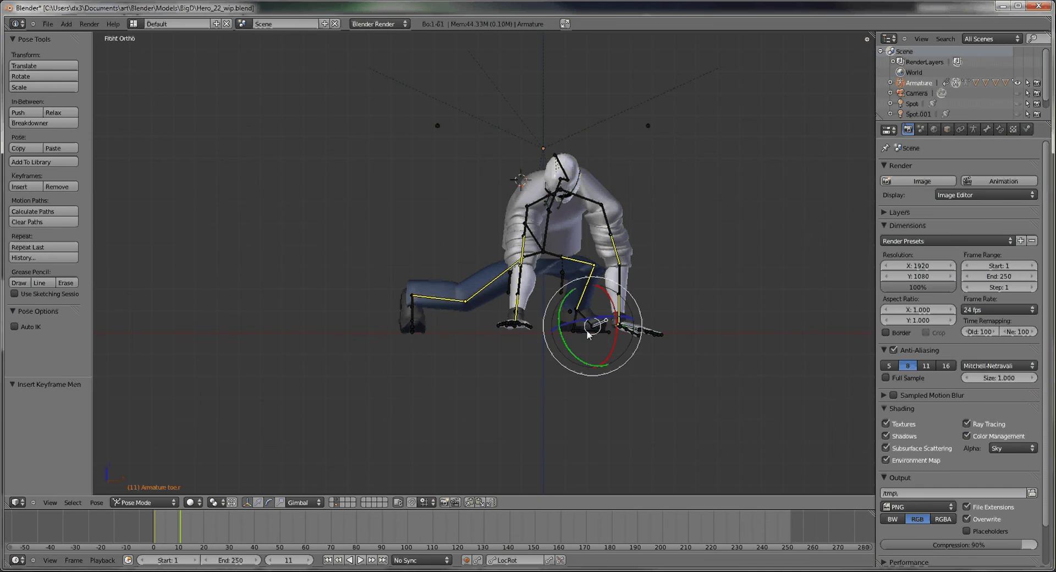
pyautogui.moveTo(592, 325); pyautogui.dragTo(502, 363, button='middle')
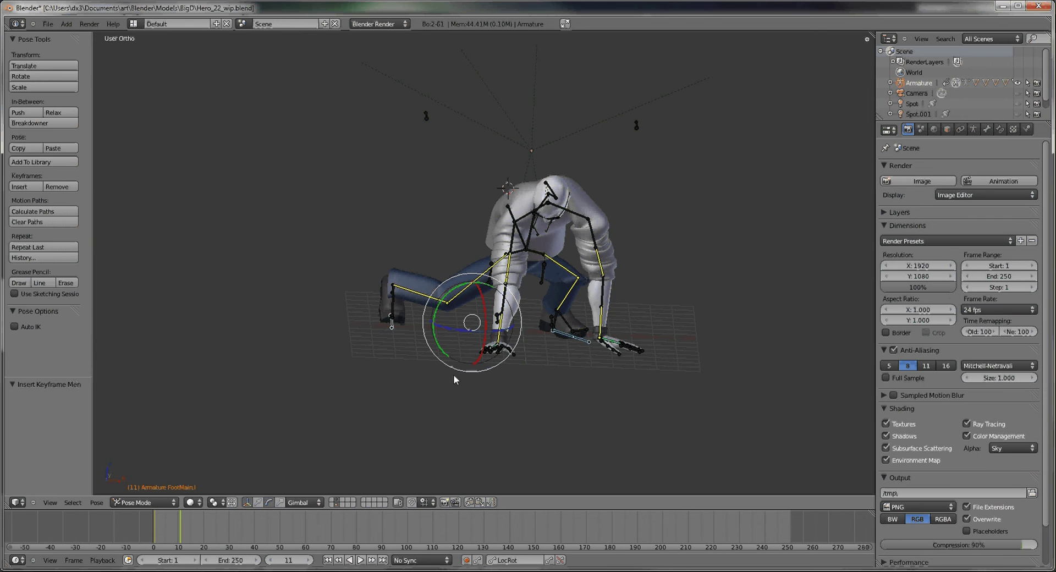
pyautogui.press('Left')
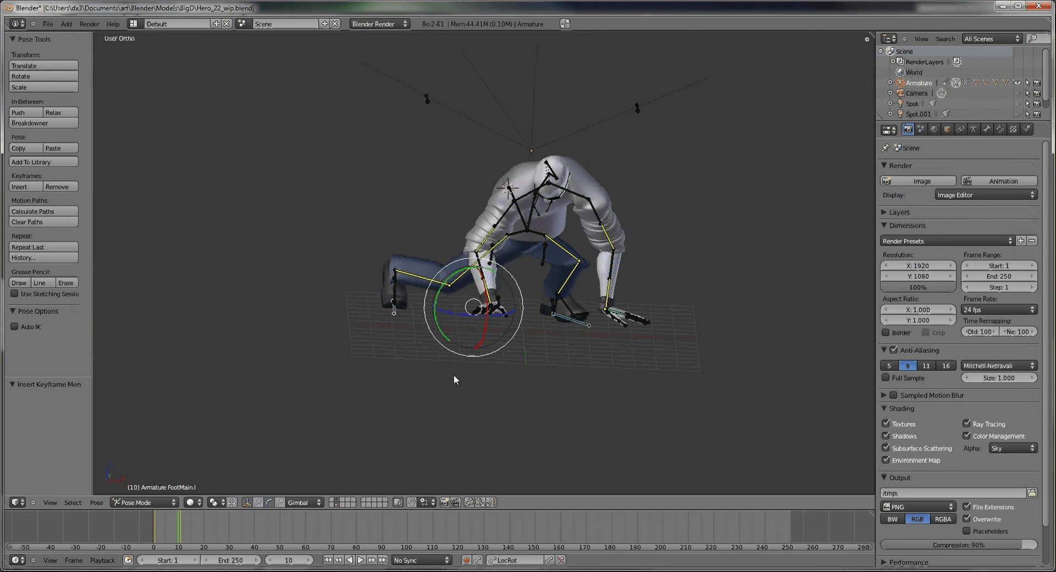
pyautogui.press('Left')
pyautogui.hotkey('ctrl', 'v')
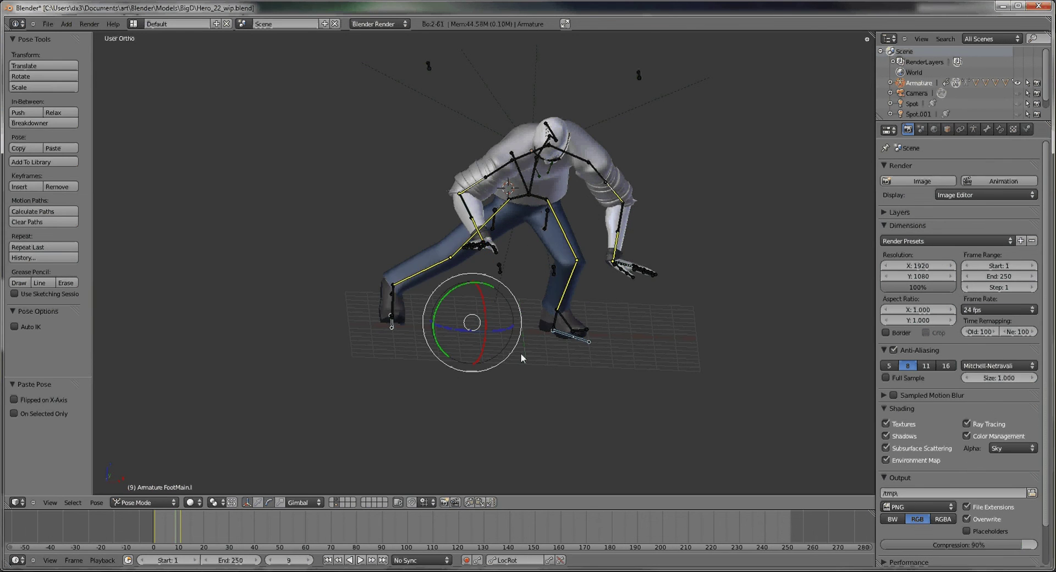
pyautogui.moveTo(520, 353); pyautogui.dragTo(505, 333, button='middle')
pyautogui.press('i')
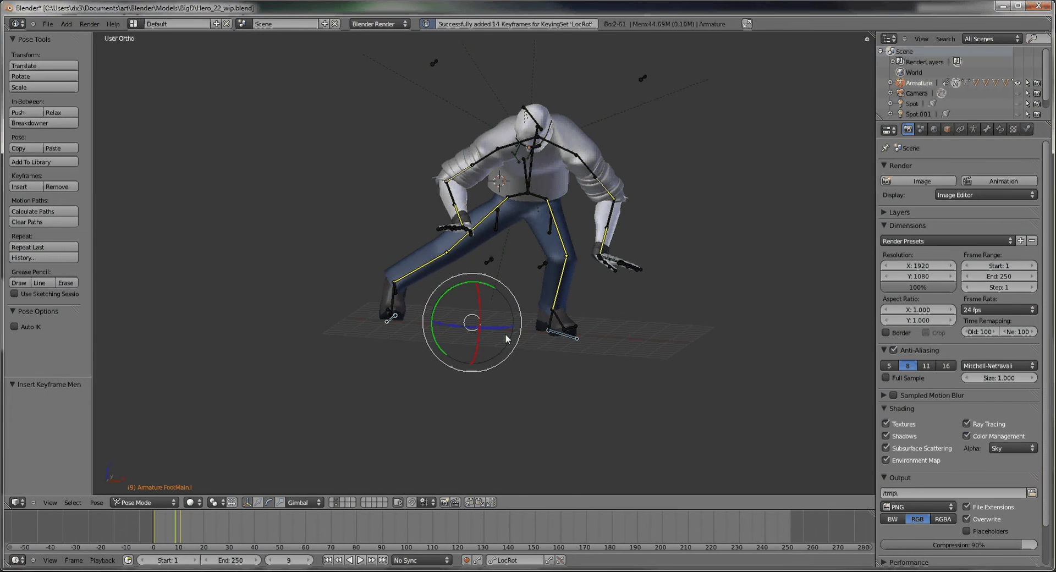
# Step between frames 9 and 10 to review the rise from the crouch
pyautogui.press('Right')
pyautogui.press('Right')
pyautogui.keyDown('alt'); pyautogui.scroll(7, 505, 332); pyautogui.keyUp('alt')
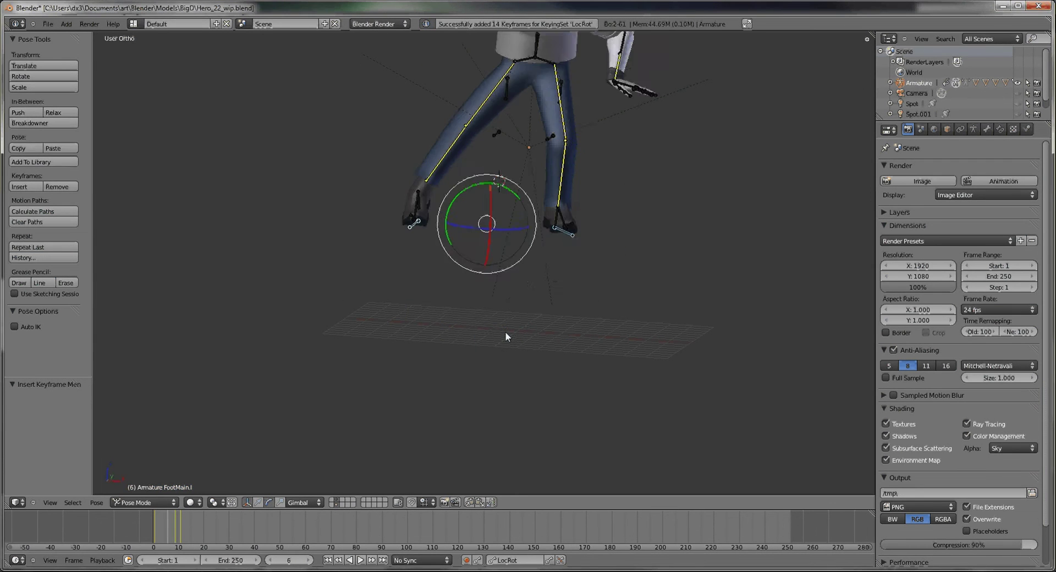
pyautogui.keyDown('alt'); pyautogui.scroll(-6, 505, 329); pyautogui.keyUp('alt')
pyautogui.press('Left')
pyautogui.press('Left')
pyautogui.press('Left')
pyautogui.press('Left')
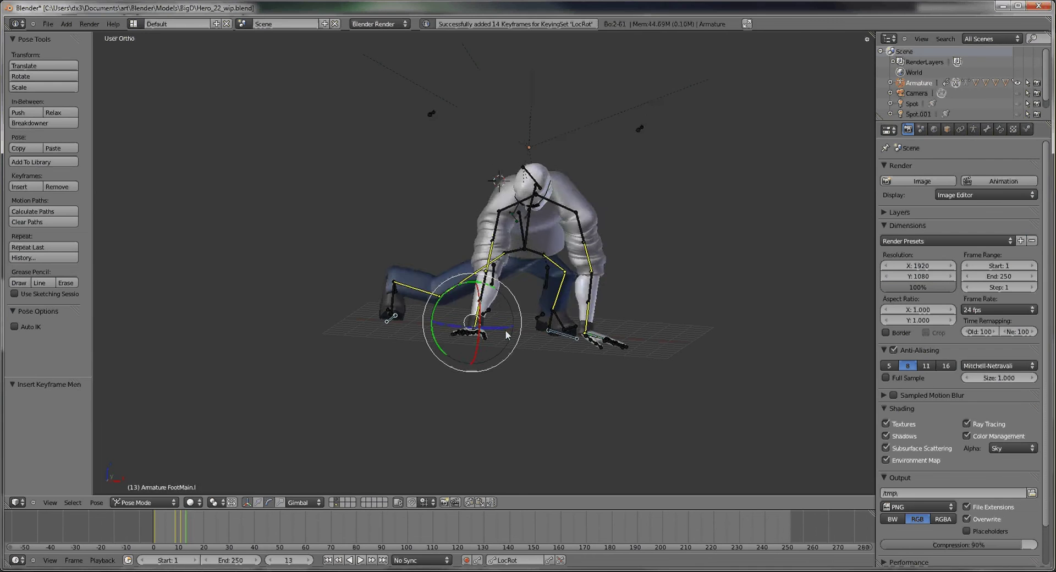
pyautogui.press('Right')
pyautogui.press('Right')
pyautogui.press('Right')
pyautogui.press('Right')
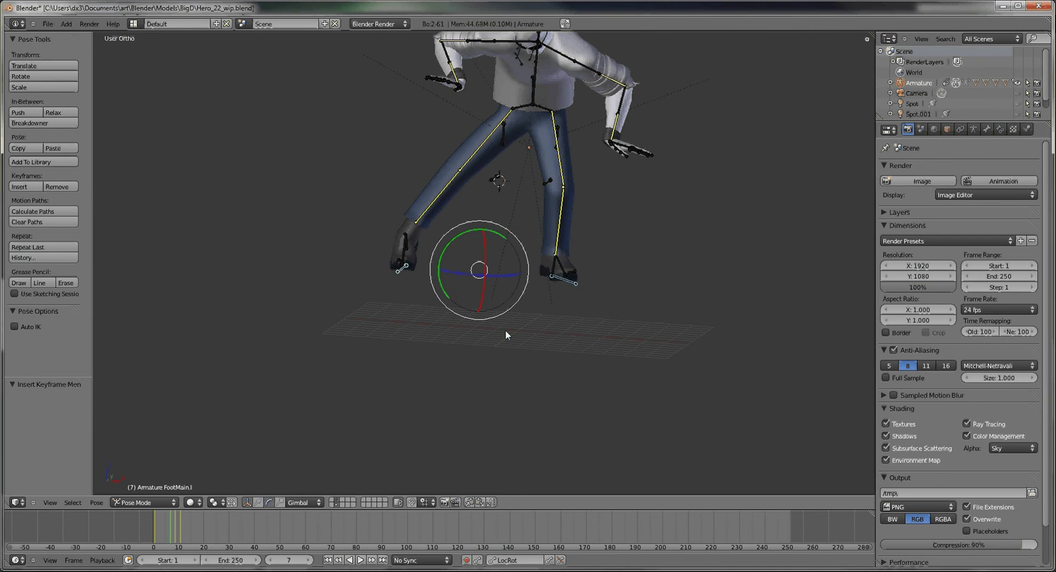
pyautogui.press('Left')
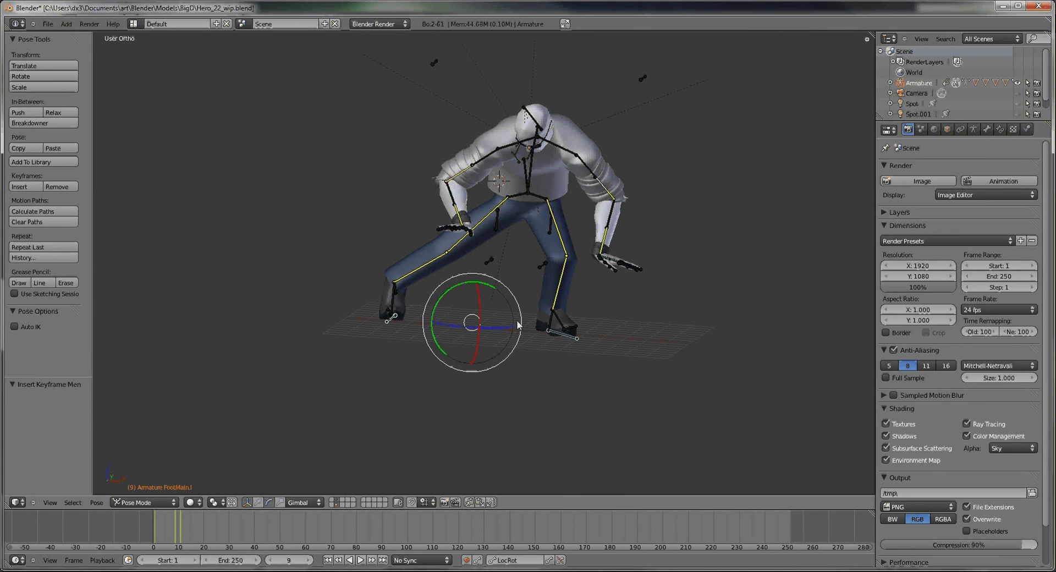
# Raise the Main body control 0.942 straight up on Z
pyautogui.rightClick(531, 187)
pyautogui.keyDown('shift'); pyautogui.moveTo(531, 187); pyautogui.dragTo(530, 217, button='middle'); pyautogui.keyUp('shift')
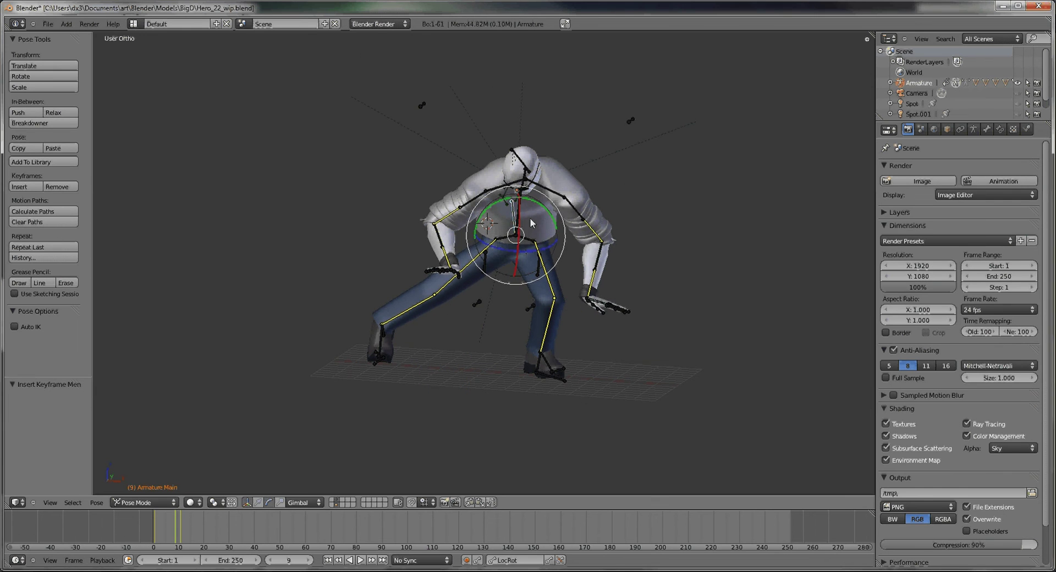
pyautogui.press('g')
pyautogui.press('z')
pyautogui.click(531, 192)
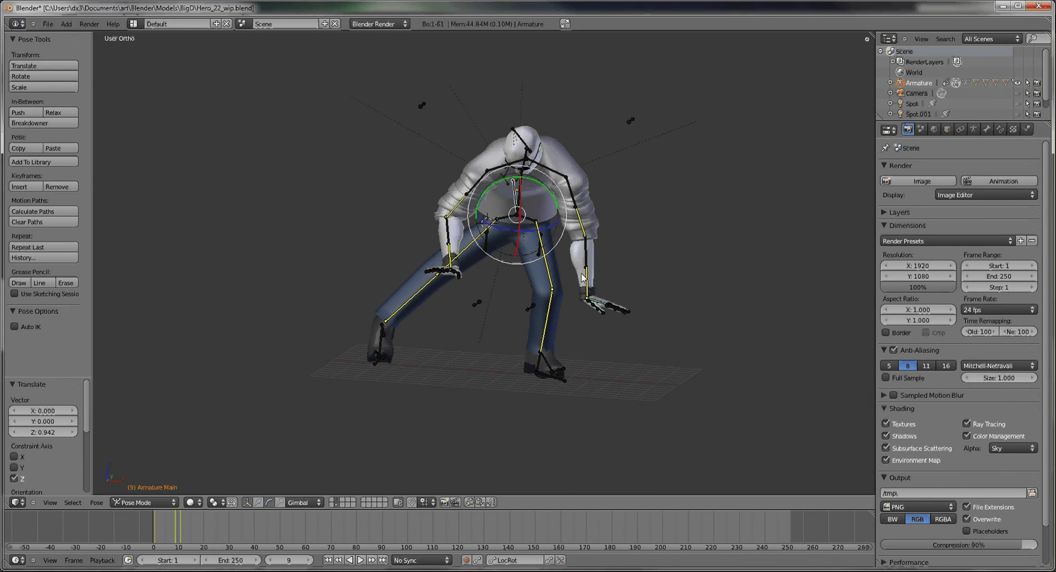
# Lift armCTL.r out to the side and raise the right shoulder about 42°
pyautogui.rightClick(604, 302)
pyautogui.press('g')
pyautogui.press('z')
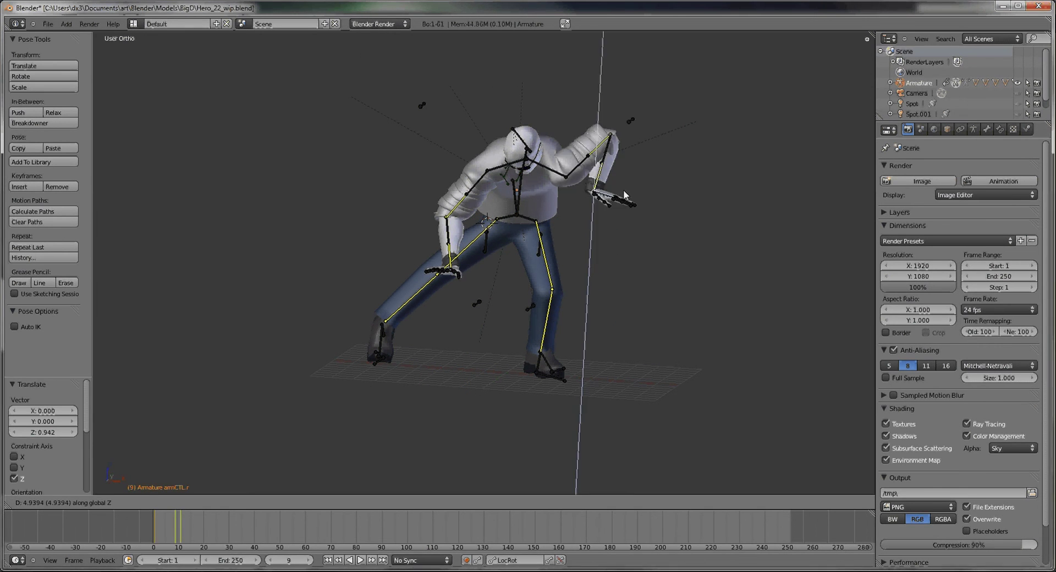
pyautogui.click(623, 193)
pyautogui.press('g')
pyautogui.click(687, 253)
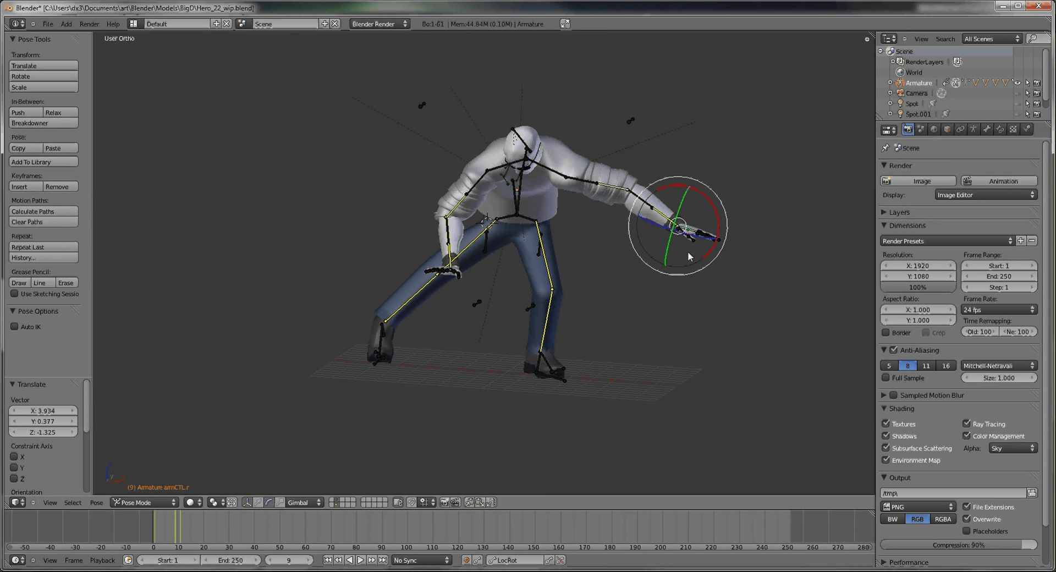
pyautogui.rightClick(546, 168)
pyautogui.moveTo(542, 196); pyautogui.dragTo(551, 170)
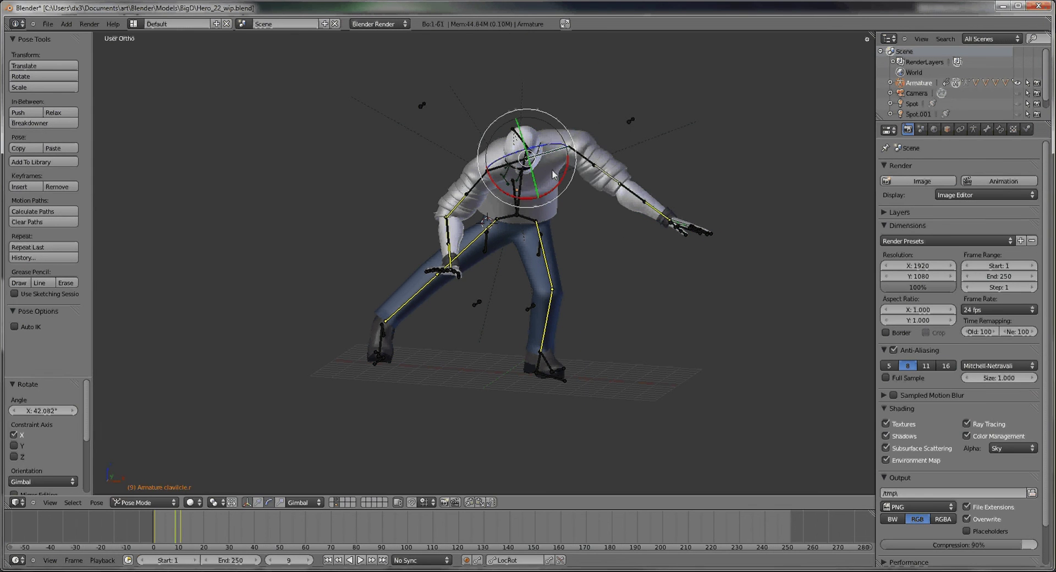
# Move armCTL.l up and out to the left and raise the left shoulder about 49°
pyautogui.rightClick(456, 242)
pyautogui.rightClick(450, 273)
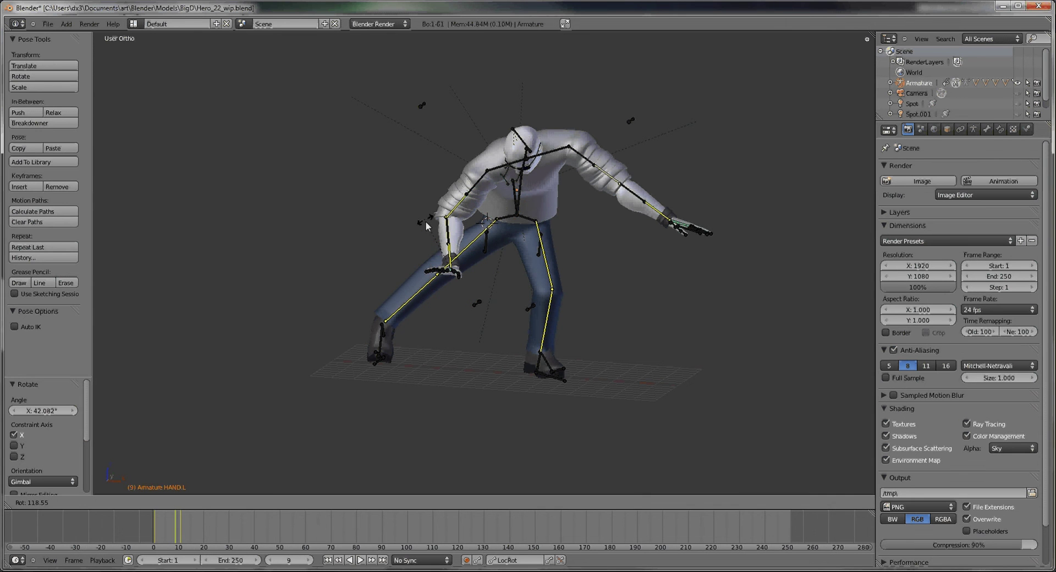
pyautogui.rightClick(432, 228)
pyautogui.moveTo(432, 227); pyautogui.dragTo(440, 311, button='middle')
pyautogui.rightClick(443, 277)
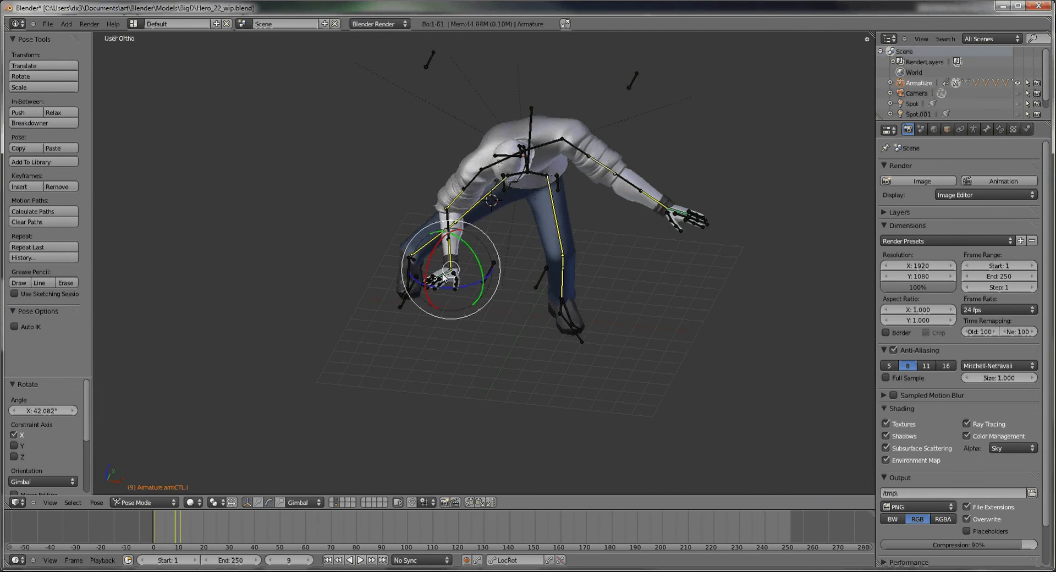
pyautogui.press('g')
pyautogui.click(363, 136)
pyautogui.rightClick(495, 168)
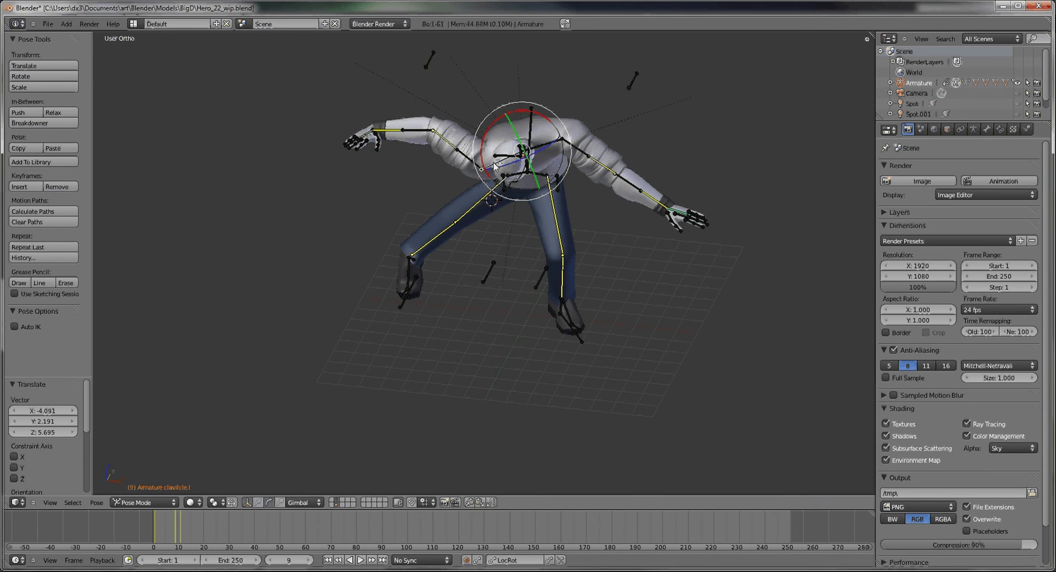
pyautogui.moveTo(484, 132); pyautogui.dragTo(514, 106)
# Rotate the neck about X, tilt the head about 20°, and select all bones
pyautogui.moveTo(583, 269); pyautogui.dragTo(507, 233, button='middle')
pyautogui.rightClick(506, 233)
pyautogui.moveTo(479, 228)
pyautogui.mouseDown()
pyautogui.moveTo(480, 208)
pyautogui.moveTo(472, 218)
pyautogui.mouseUp()
pyautogui.rightClick(473, 213)
pyautogui.press('a')
pyautogui.press('a')
pyautogui.moveTo(471, 218); pyautogui.dragTo(584, 257, button='middle')
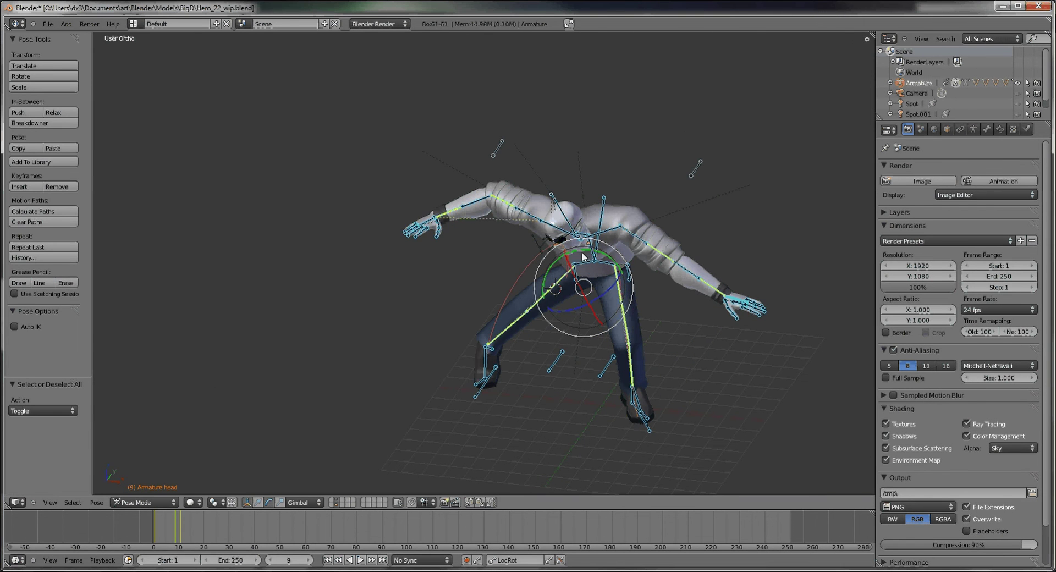
# Key LocRot on all bones at frame 9, then turn the head 29.665° about Y
pyautogui.press('i')
pyautogui.press('KP_1')
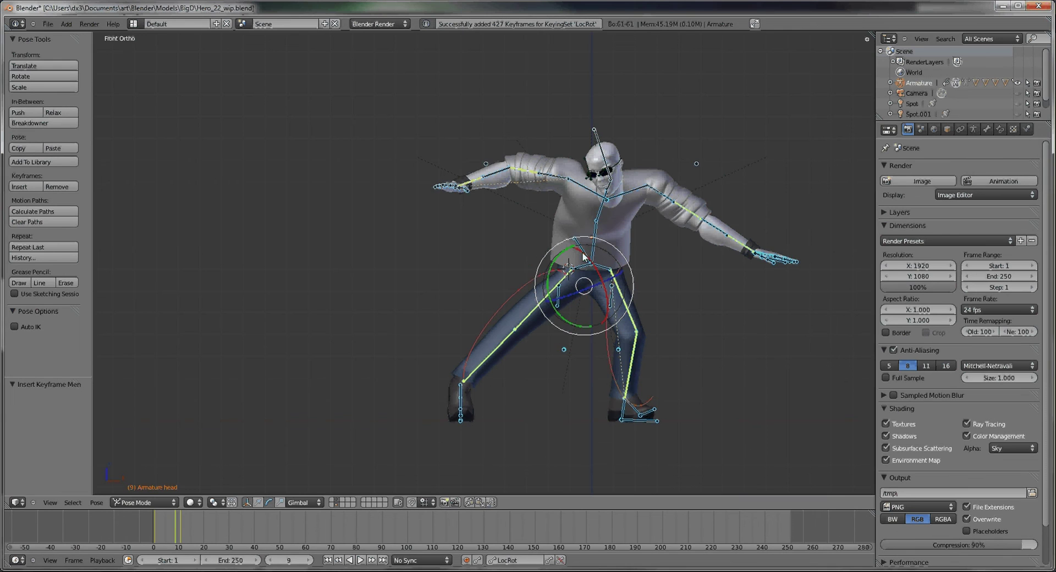
pyautogui.rightClick(602, 157)
pyautogui.press('r')
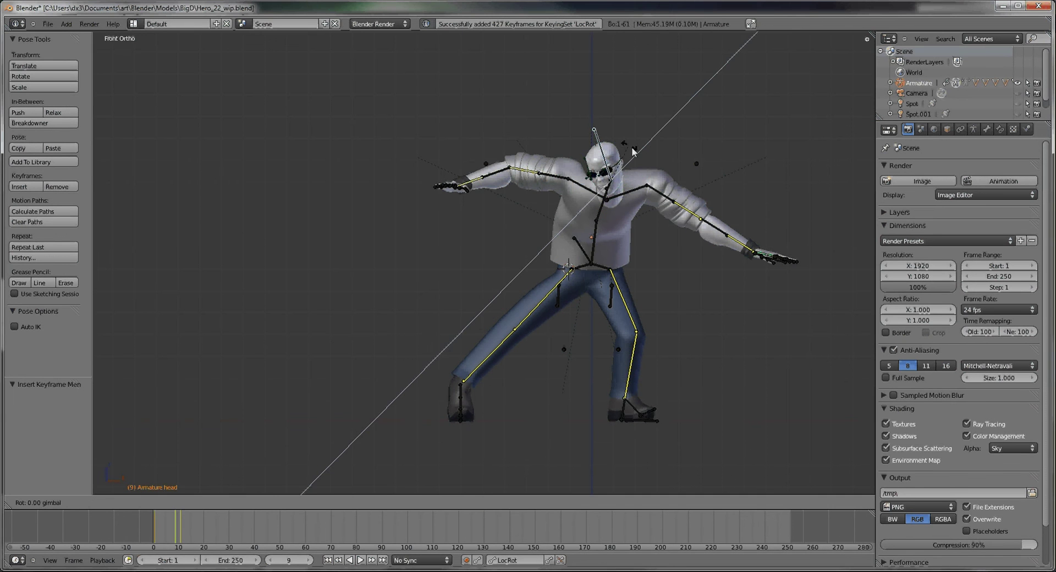
pyautogui.moveTo(646, 170); pyautogui.dragTo(646, 172)
pyautogui.moveTo(582, 178); pyautogui.dragTo(592, 190)
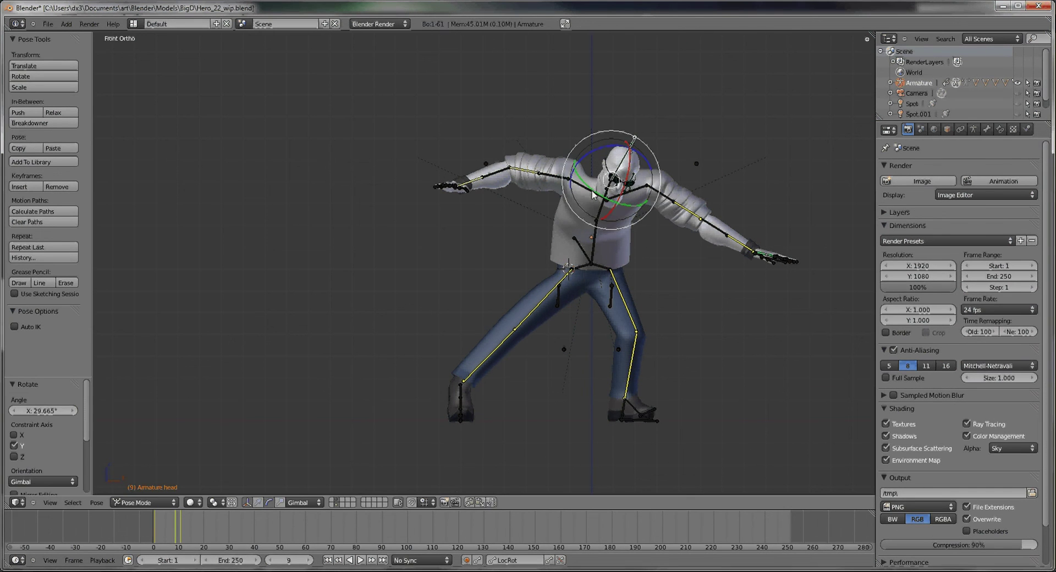
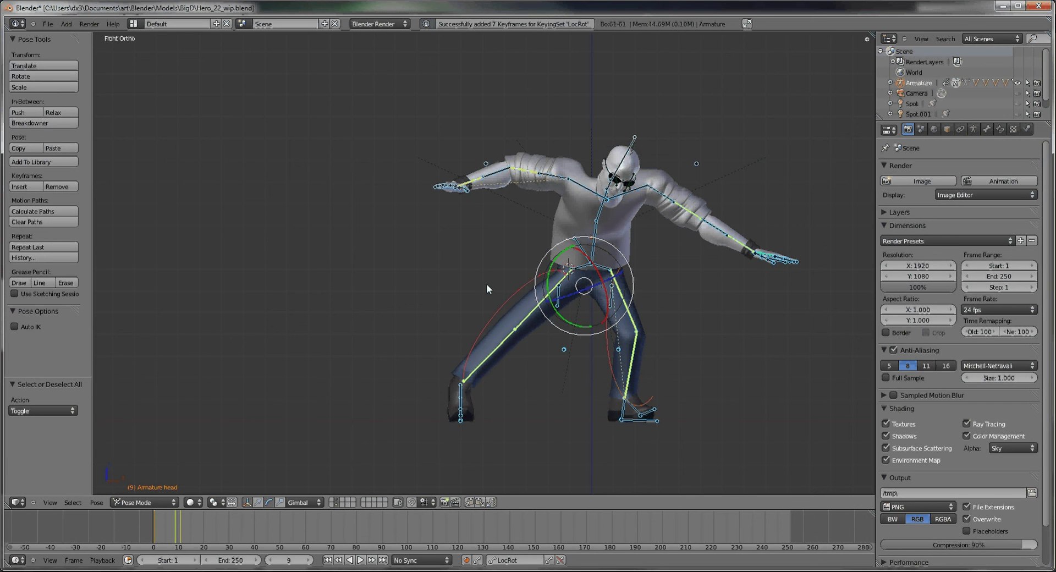
# Keyframe all bones and scrub the timeline to preview the crouch
pyautogui.press('i')
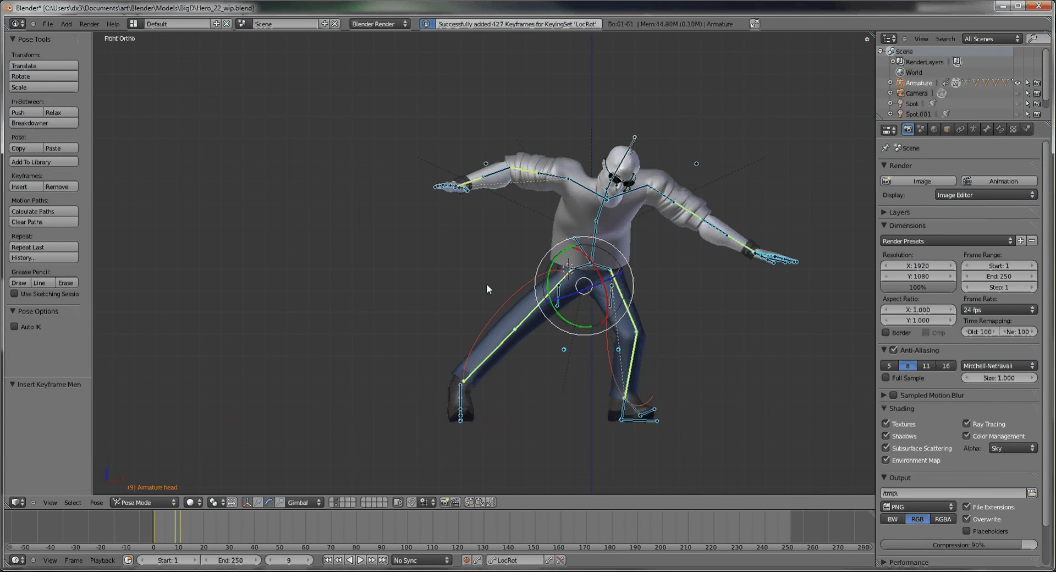
pyautogui.click(172, 524)
pyautogui.moveTo(172, 524); pyautogui.dragTo(206, 535)
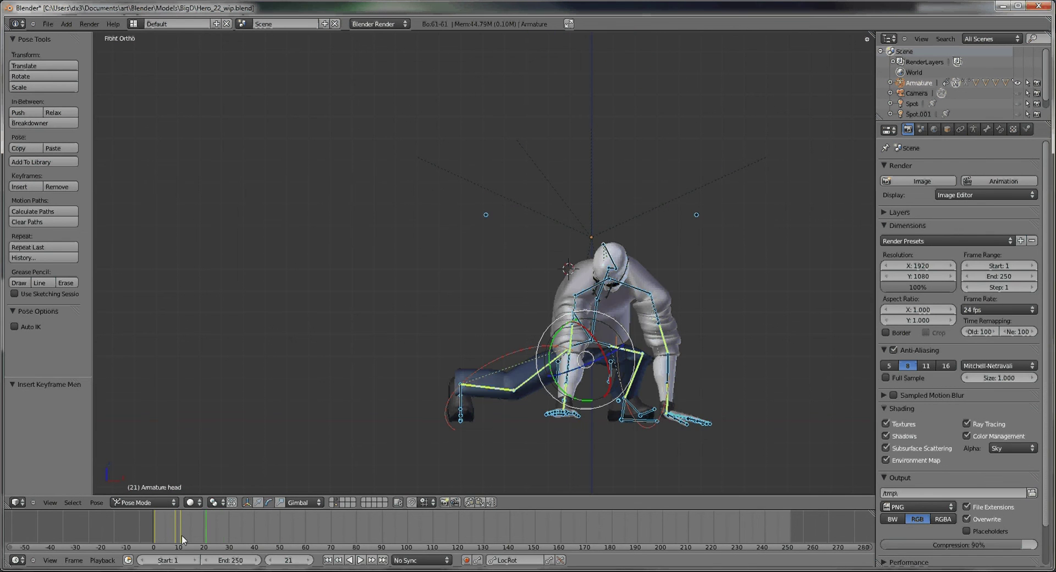
# Settle on frame 7 and split a new editor area above the timeline
pyautogui.click(172, 536)
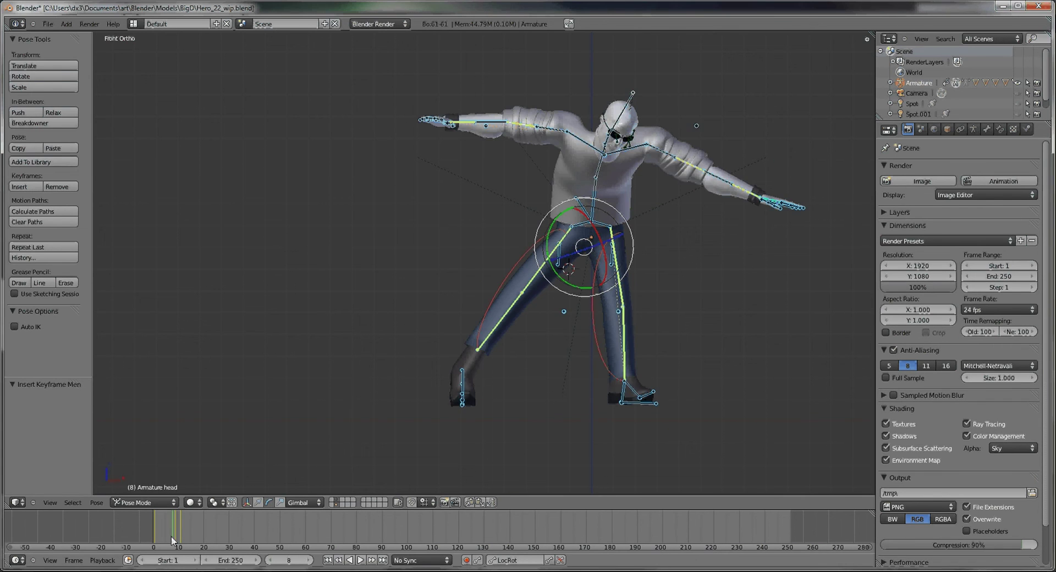
pyautogui.click(171, 539)
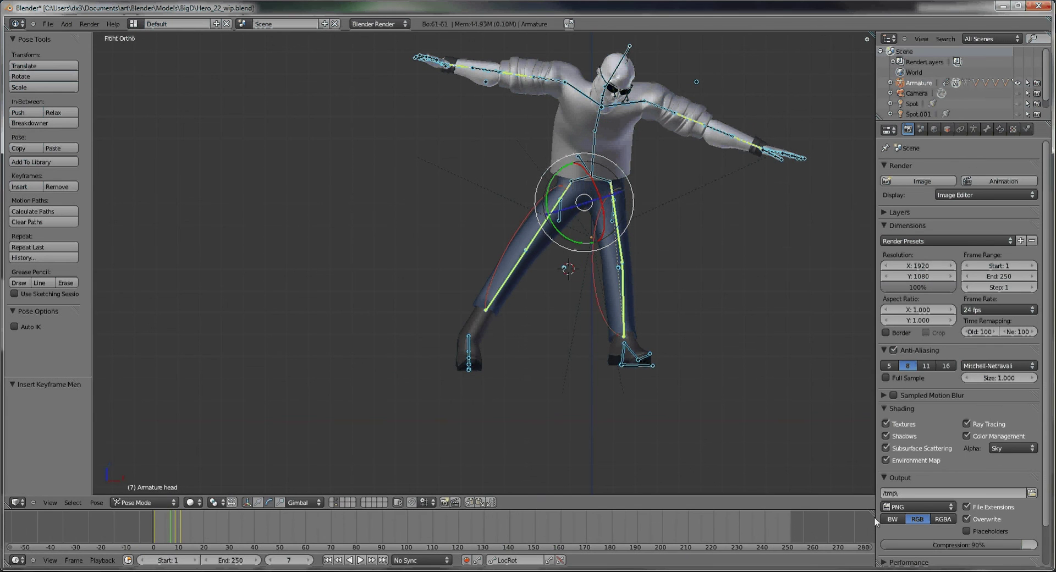
pyautogui.moveTo(870, 509); pyautogui.dragTo(860, 415)
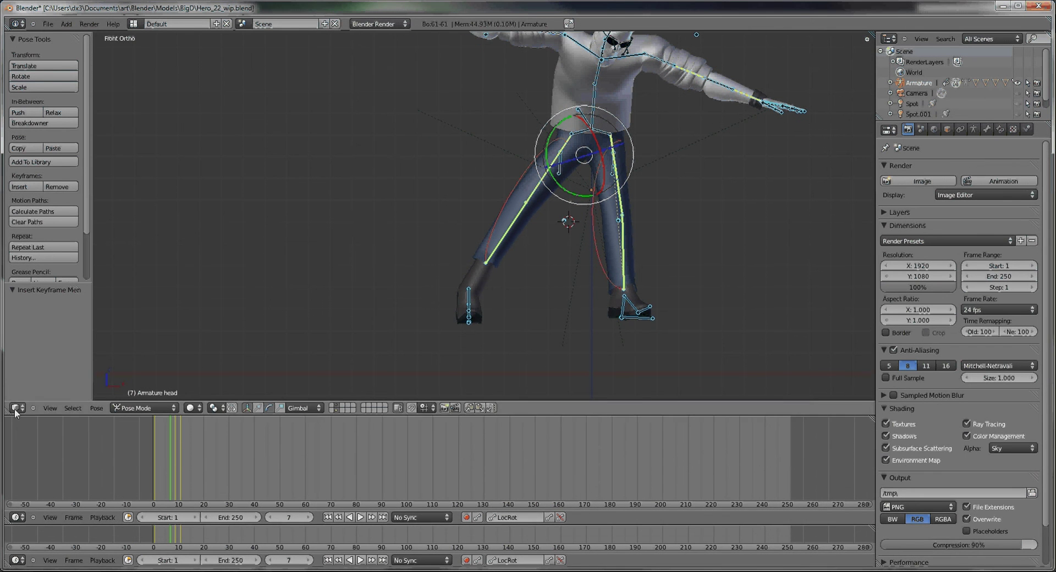
# Turn the new area into a Dope Sheet and zoom in on the keyframes
pyautogui.click(15, 517)
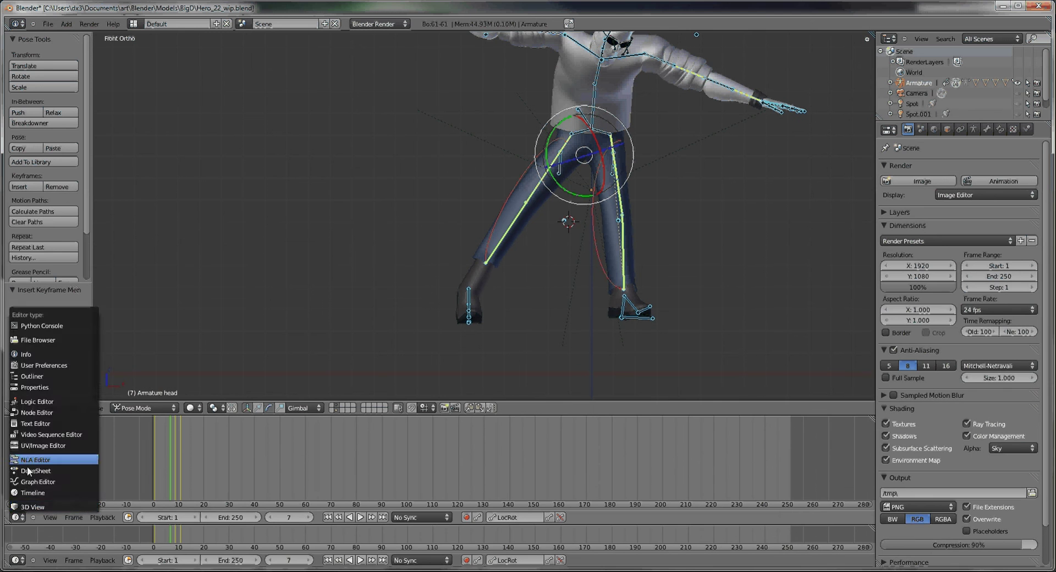
pyautogui.click(39, 464)
pyautogui.moveTo(143, 459); pyautogui.dragTo(303, 465, button='middle')
pyautogui.scroll(9, 299, 466)
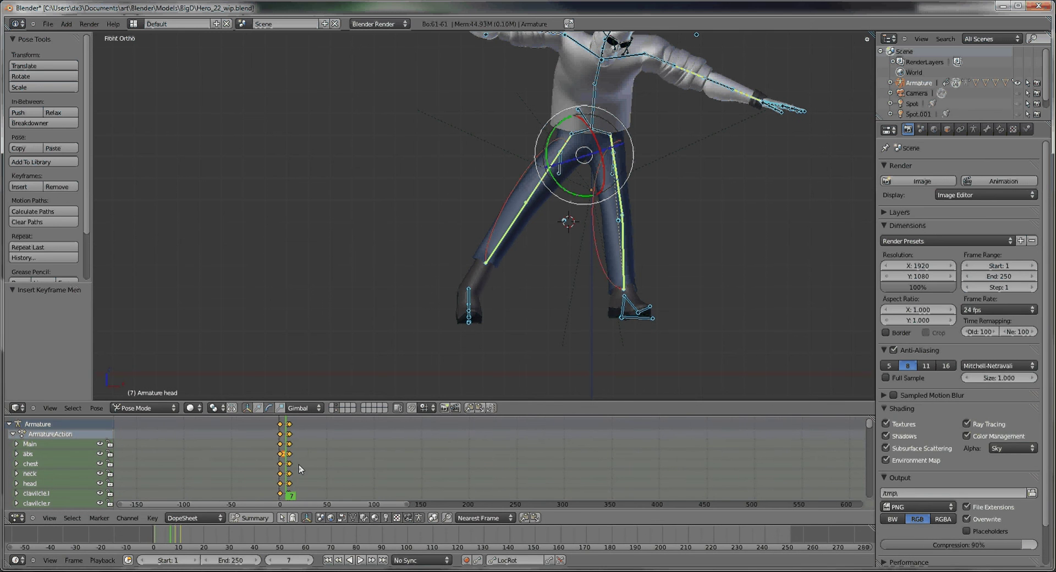
pyautogui.scroll(4, 301, 468)
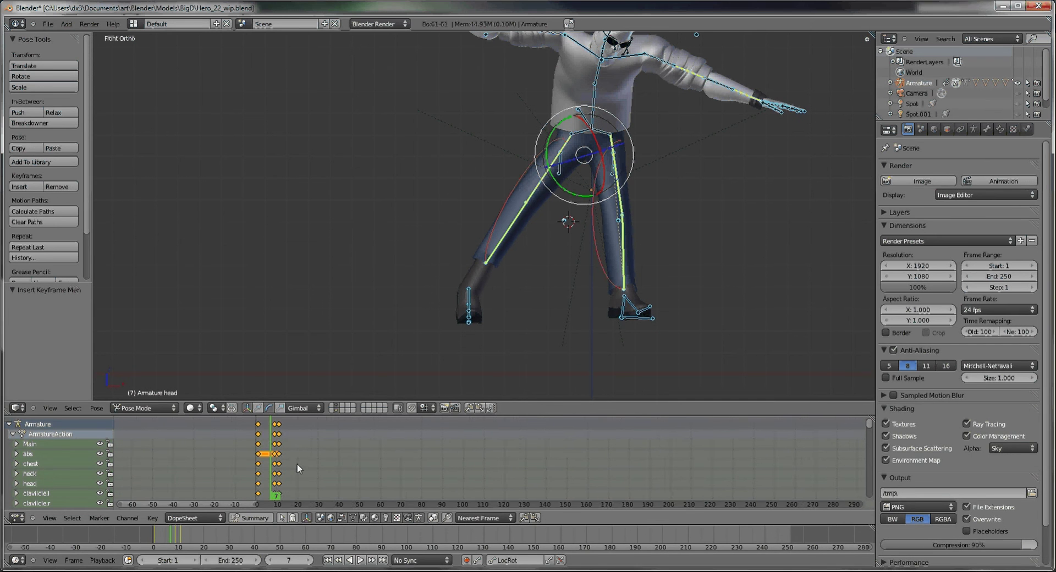
# Collapse the armature action, check frames 1 and 9, and enable Only Selected
pyautogui.click(13, 434)
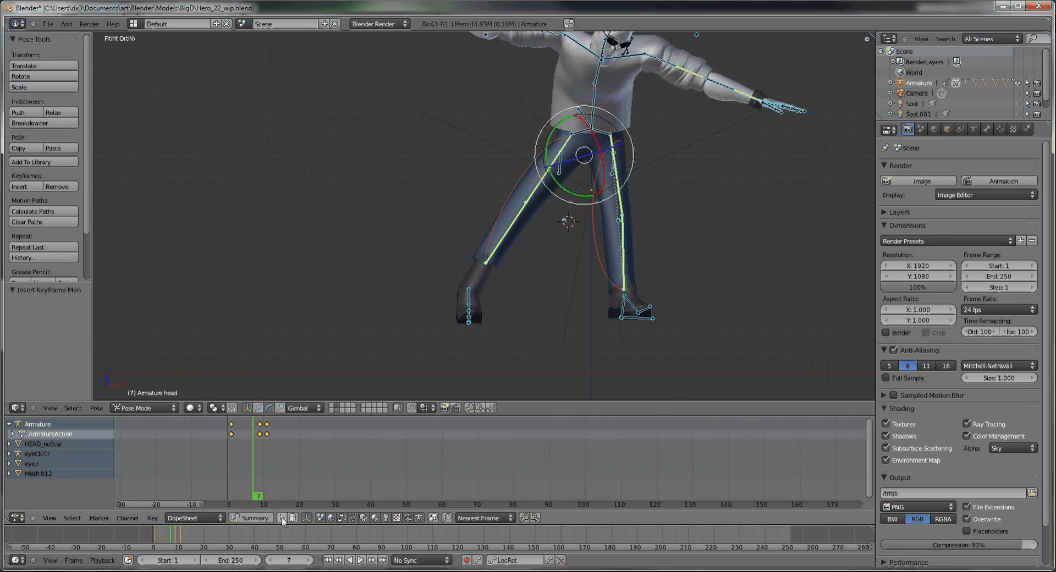
pyautogui.click(232, 436)
pyautogui.click(263, 435)
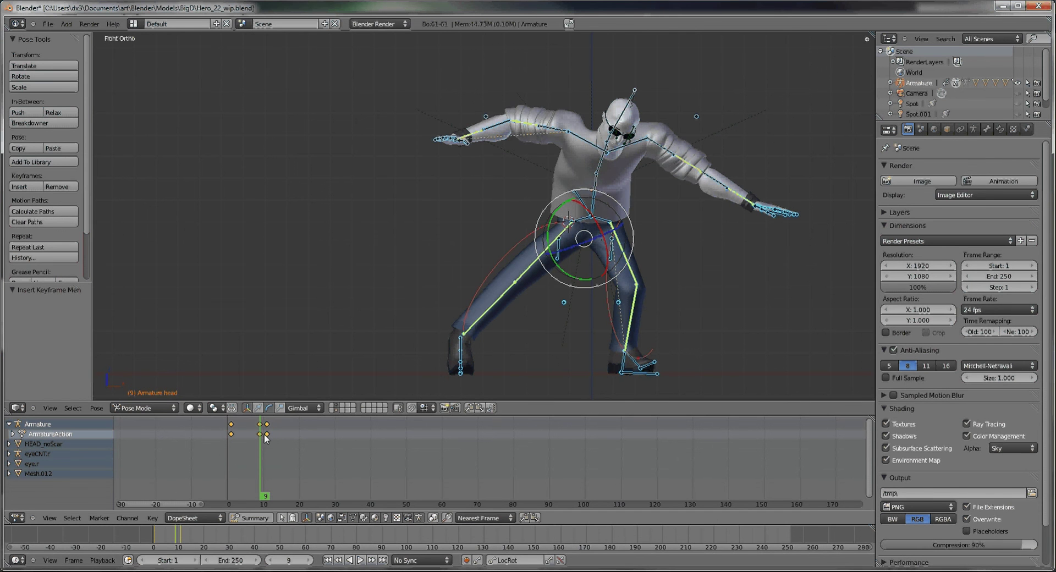
pyautogui.click(284, 517)
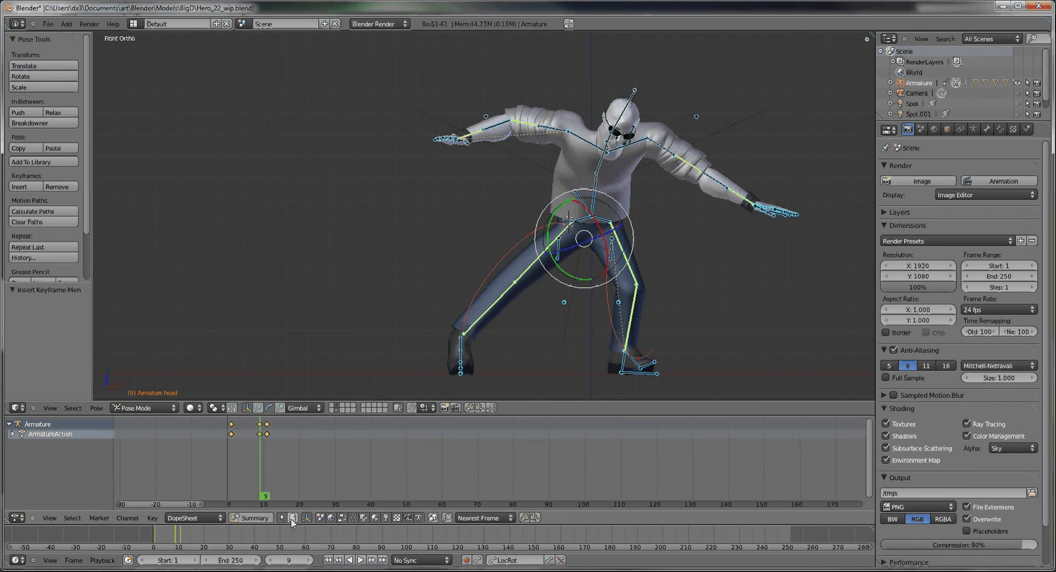
# Select the left shin and foot bones, expand ArmatureAction, and turn off Only Selected
pyautogui.rightClick(501, 315)
pyautogui.click(12, 434)
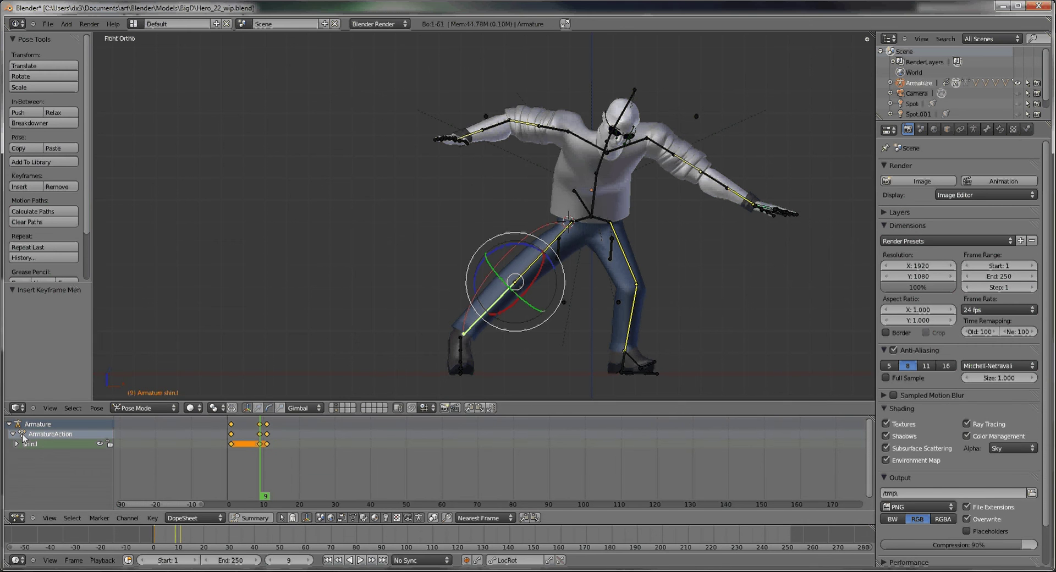
pyautogui.rightClick(461, 376)
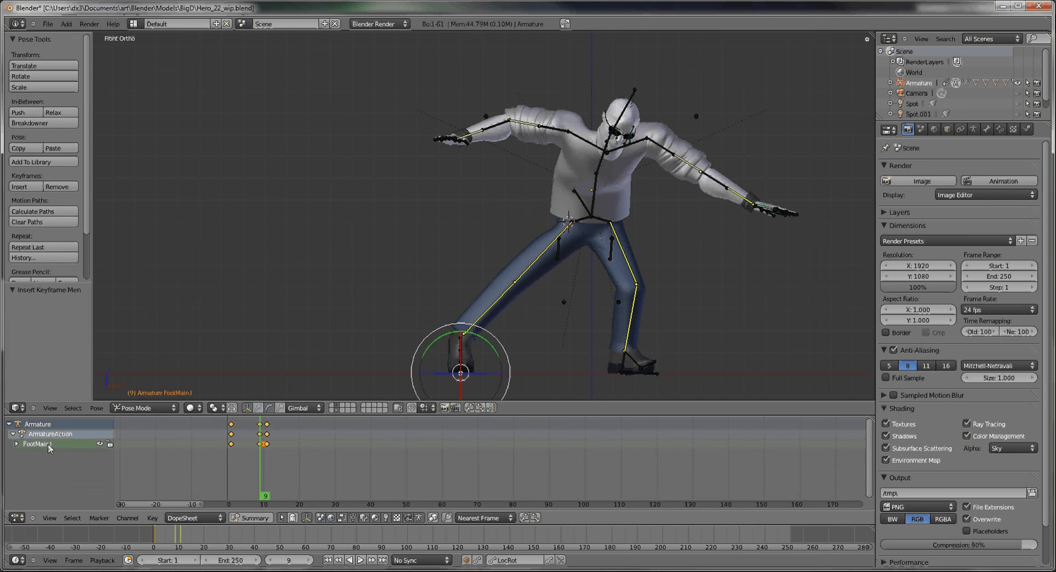
pyautogui.click(282, 518)
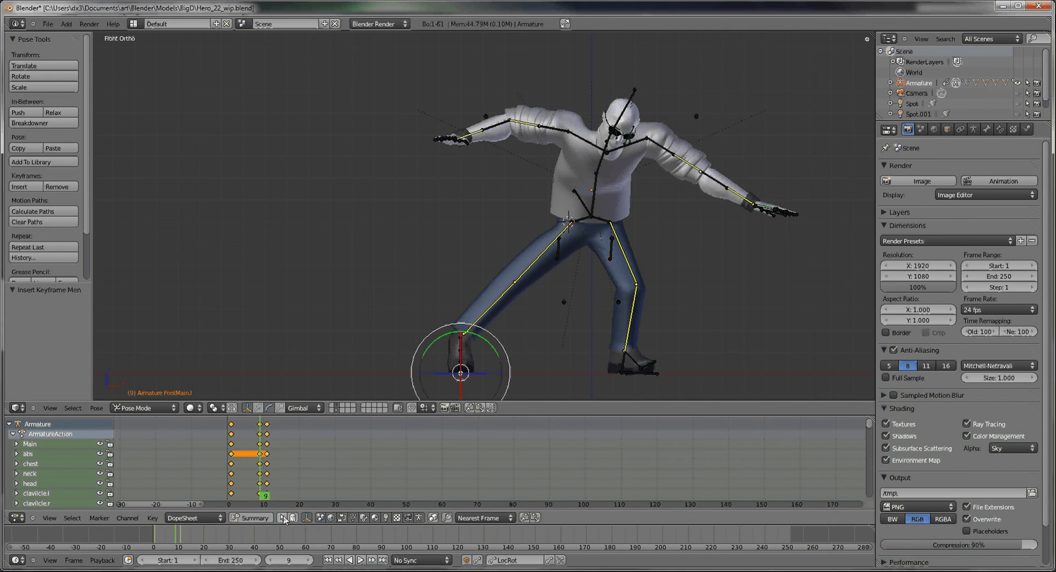
# Recenter the character and deselect all bones and keyframes
pyautogui.keyDown('shift'); pyautogui.moveTo(504, 319); pyautogui.dragTo(489, 274, button='middle'); pyautogui.keyUp('shift')
pyautogui.press('a')
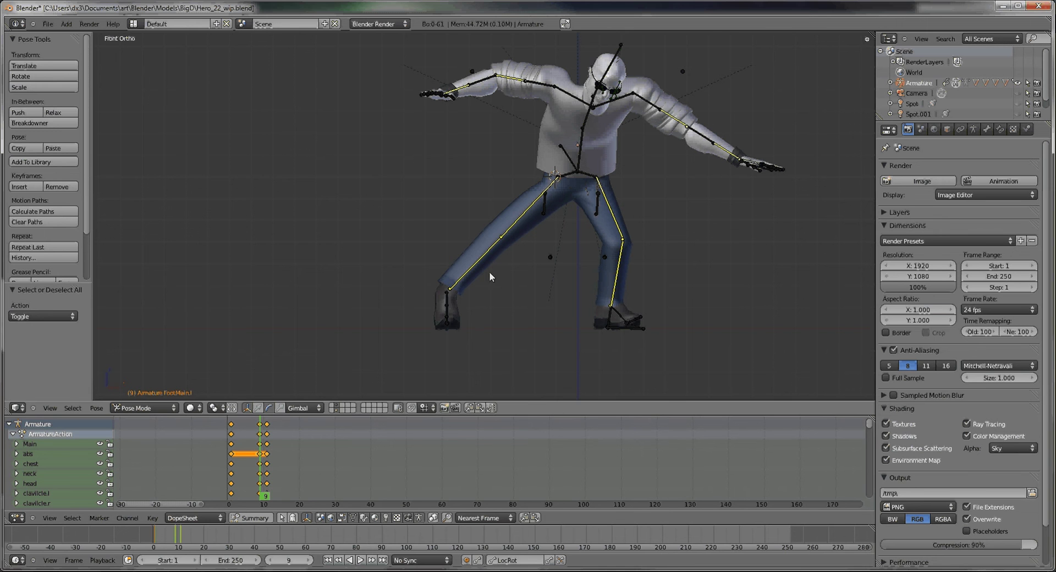
pyautogui.keyDown('shift'); pyautogui.moveTo(557, 281); pyautogui.dragTo(536, 269, button='middle'); pyautogui.keyUp('shift')
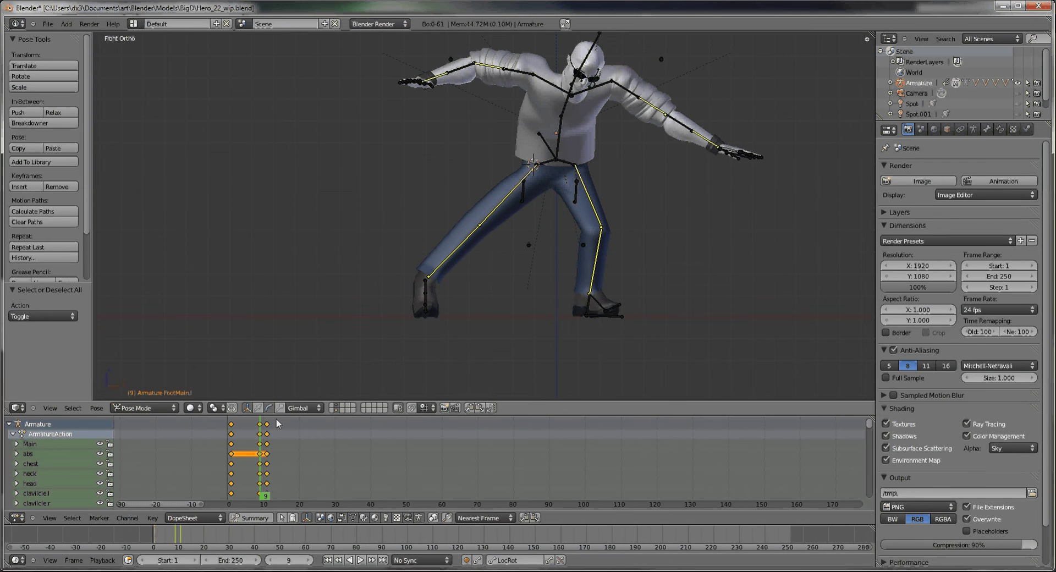
pyautogui.press('a')
# Box-select the frame-9 key column, deselect again, and make the Dope Sheet taller
pyautogui.press('b')
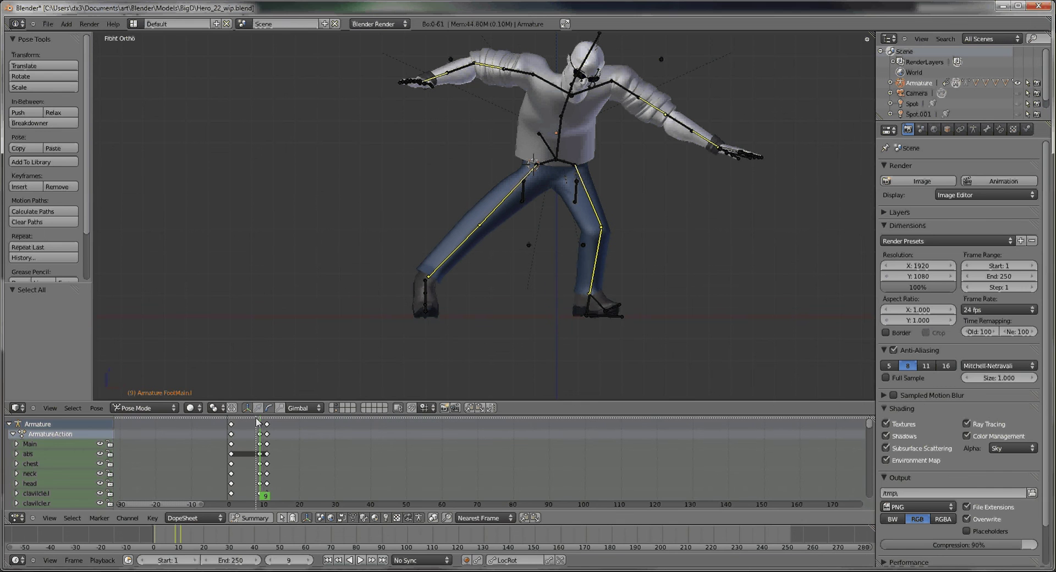
pyautogui.moveTo(257, 422); pyautogui.dragTo(264, 497)
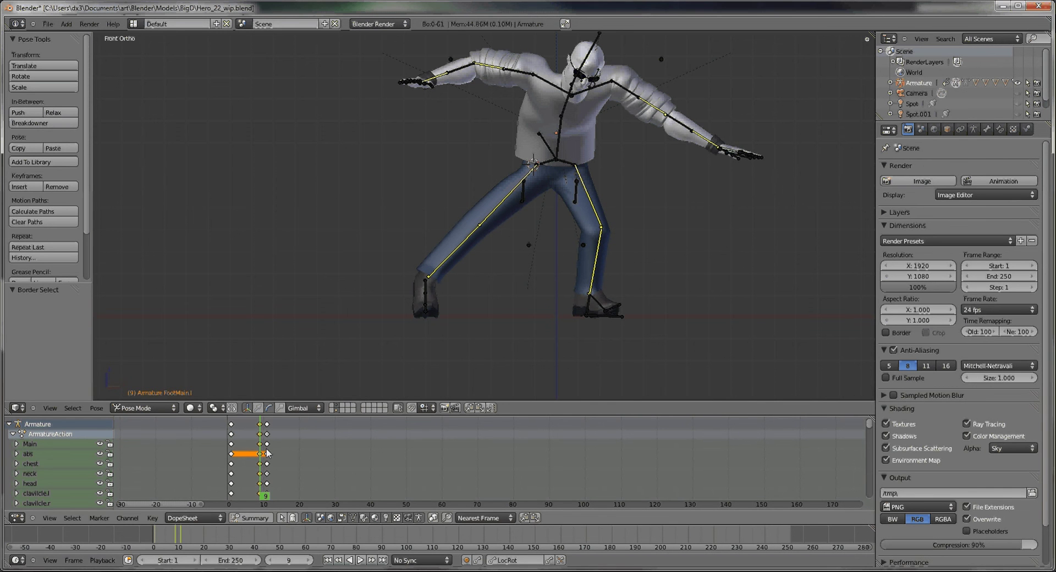
pyautogui.press('a')
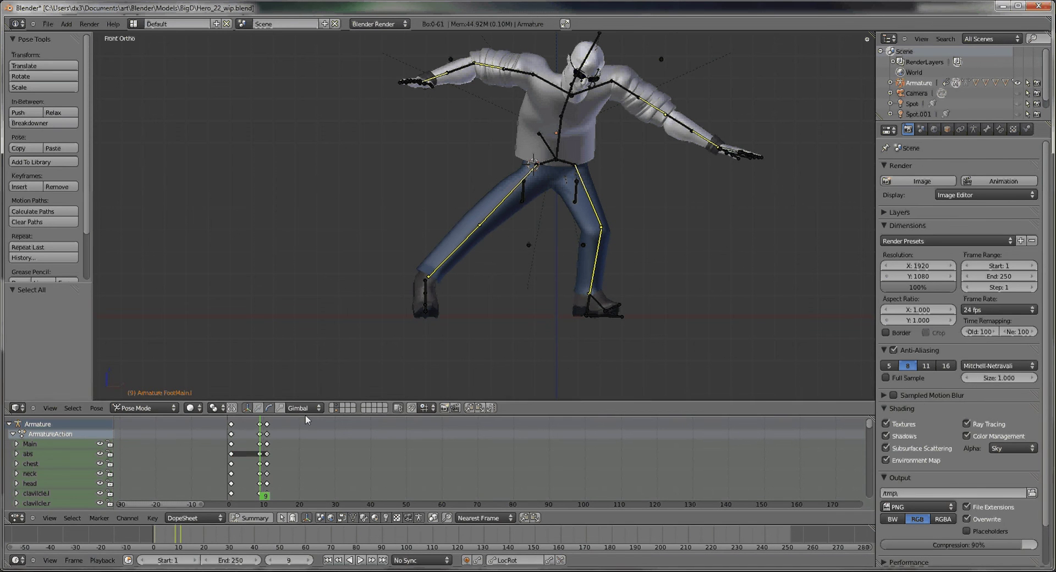
pyautogui.moveTo(302, 415); pyautogui.dragTo(297, 325)
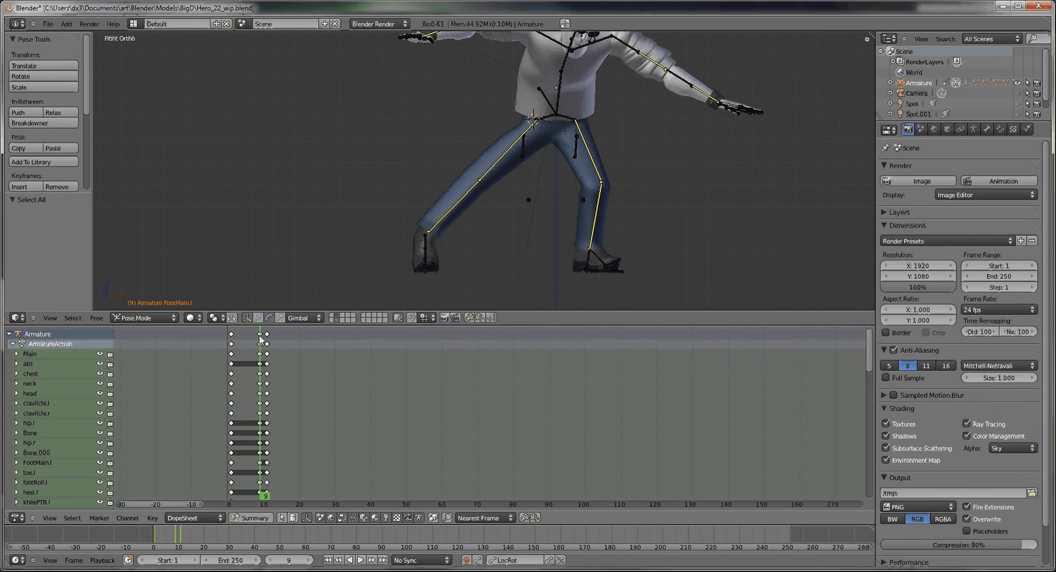
# Select the frame-9 and frame-10 keyframe columns in turn
pyautogui.rightClick(260, 339)
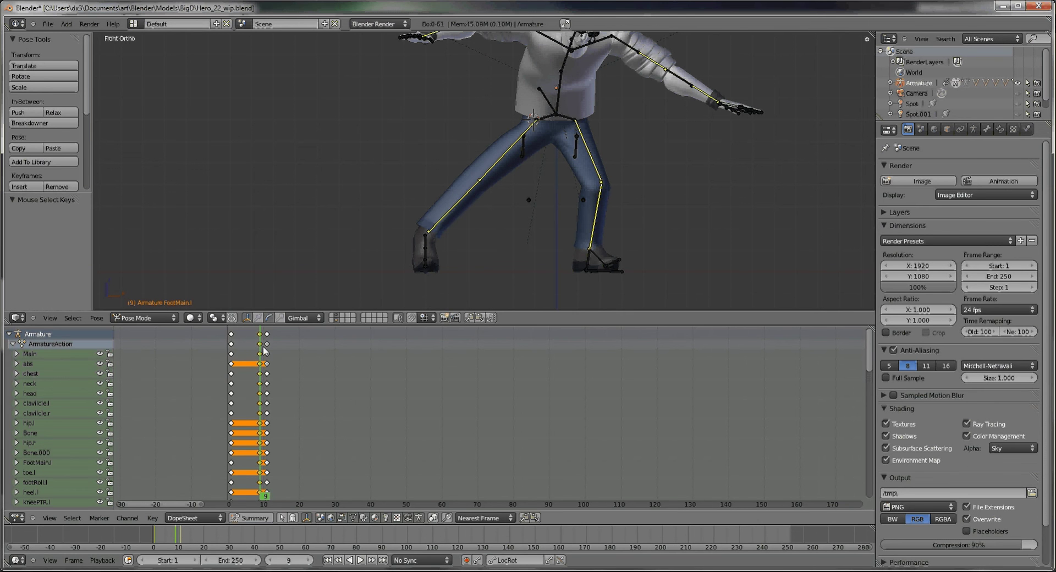
pyautogui.rightClick(267, 335)
pyautogui.rightClick(260, 334)
pyautogui.rightClick(267, 334)
# Test selecting keys before and after frames 6 and 10
pyautogui.moveTo(256, 344); pyautogui.dragTo(251, 338)
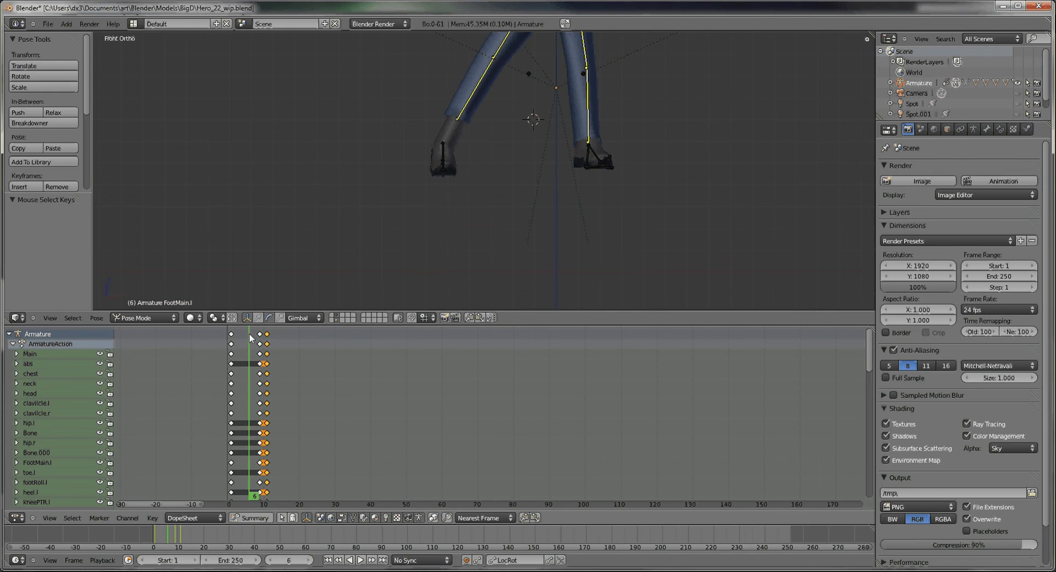
pyautogui.keyDown('ctrl'); pyautogui.rightClick(310, 344); pyautogui.keyUp('ctrl')
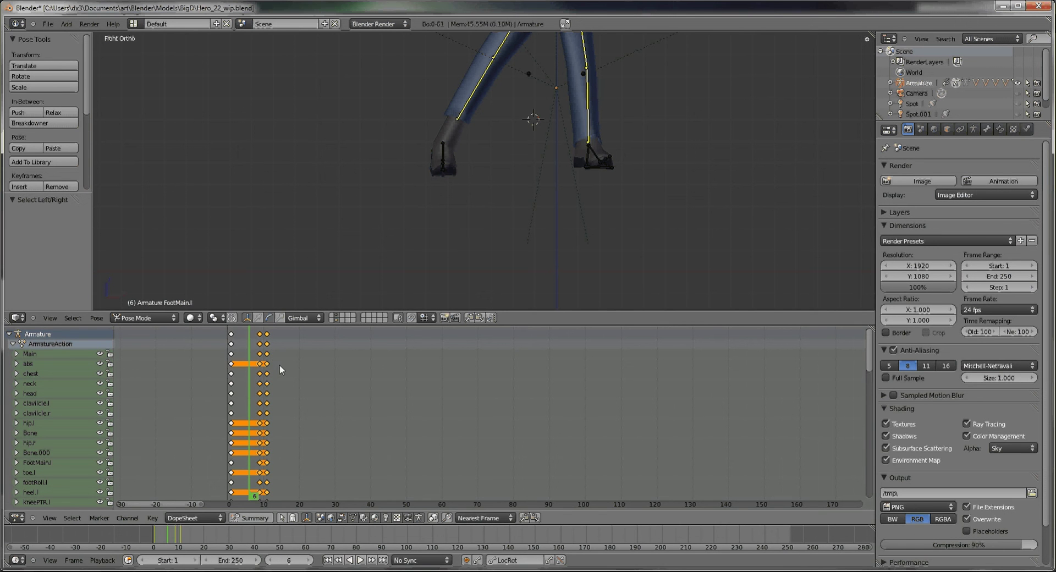
pyautogui.keyDown('ctrl'); pyautogui.rightClick(237, 373); pyautogui.keyUp('ctrl')
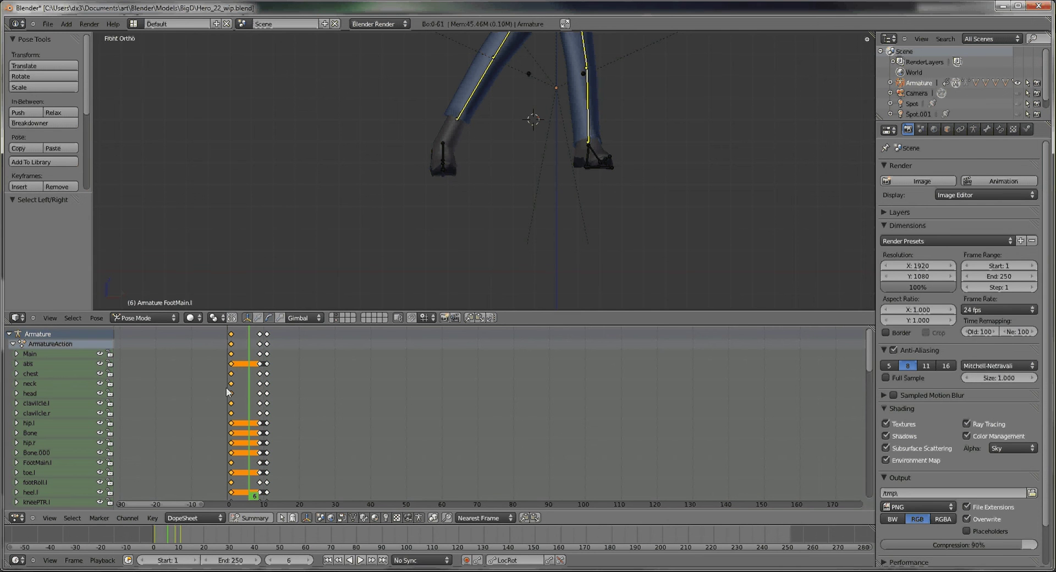
pyautogui.click(264, 361)
pyautogui.keyDown('ctrl'); pyautogui.rightClick(242, 355); pyautogui.keyUp('ctrl')
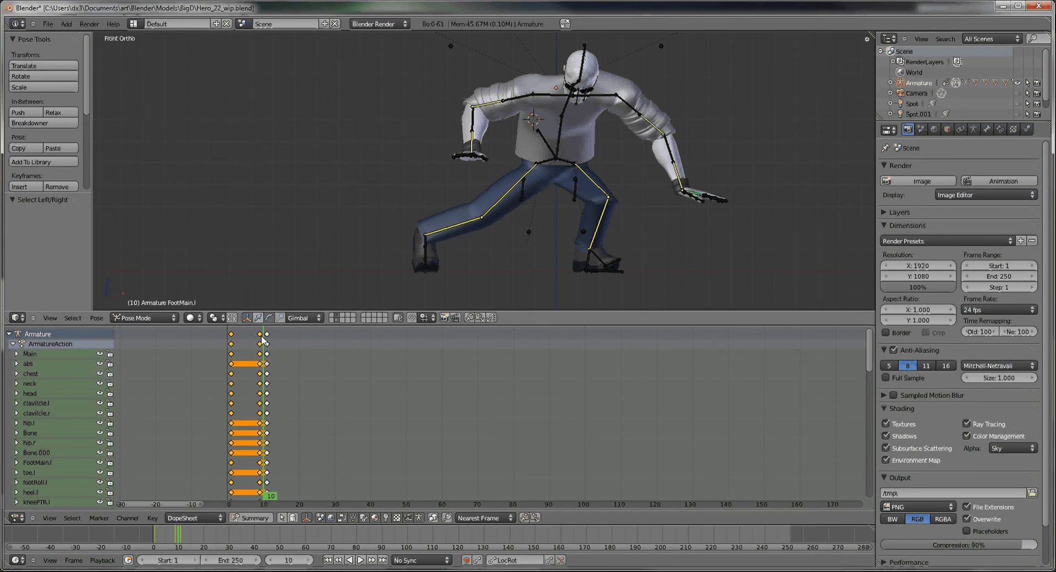
# With the playhead at frame 6, select every key after it
pyautogui.keyDown('ctrl'); pyautogui.rightClick(333, 349); pyautogui.keyUp('ctrl')
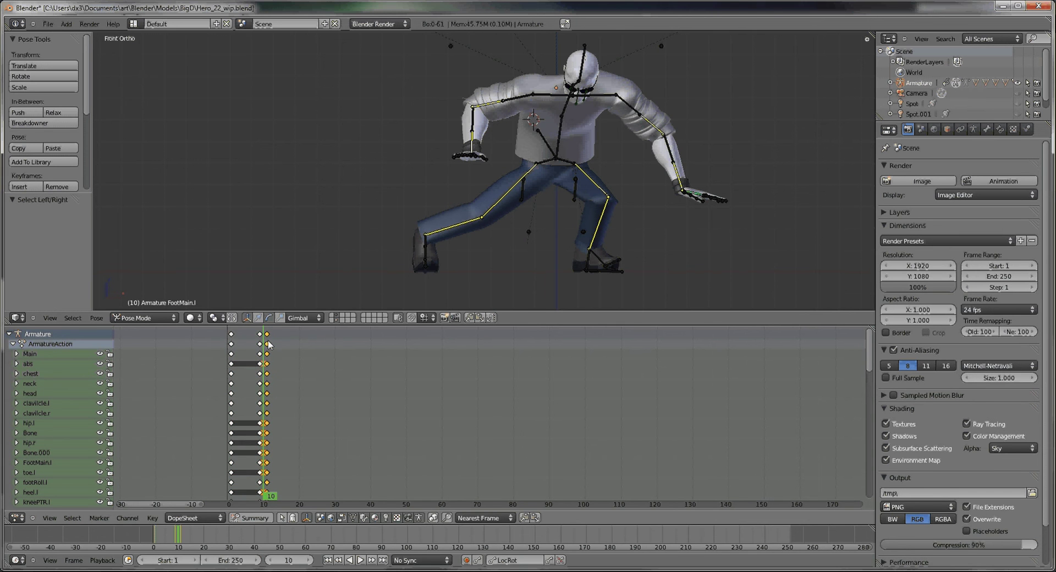
pyautogui.click(250, 344)
pyautogui.keyDown('ctrl'); pyautogui.rightClick(331, 369); pyautogui.keyUp('ctrl')
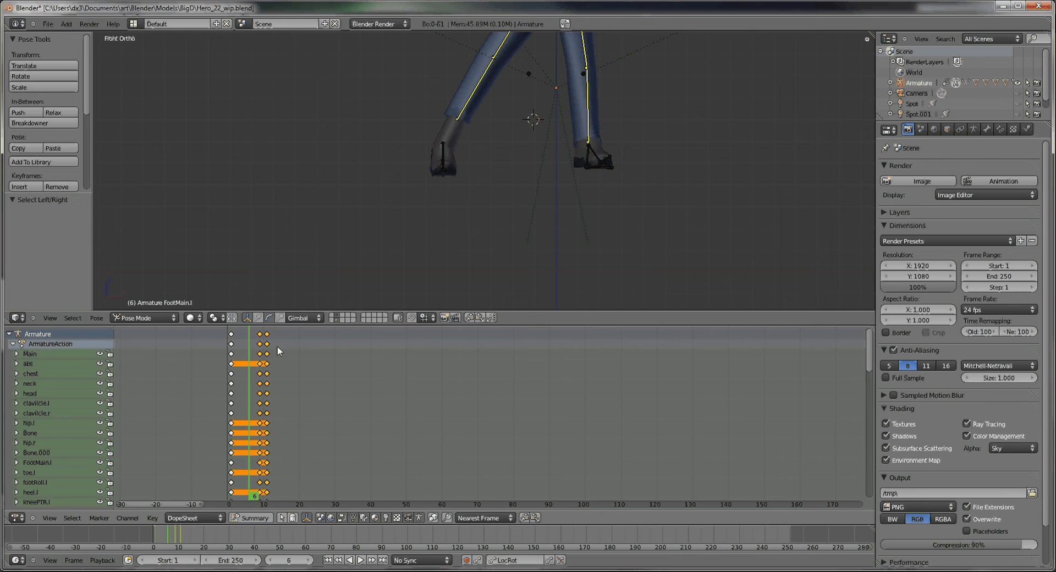
pyautogui.scroll(-3, 522, 278)
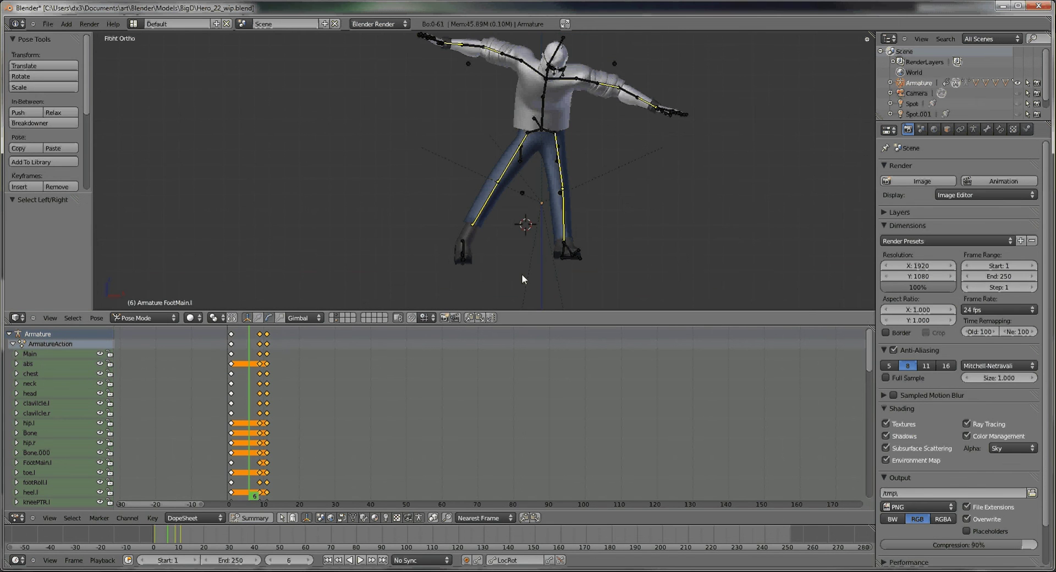
pyautogui.click(265, 364)
pyautogui.click(260, 364)
pyautogui.moveTo(261, 363)
pyautogui.mouseDown()
pyautogui.moveTo(236, 366)
pyautogui.moveTo(265, 373)
pyautogui.moveTo(232, 375)
pyautogui.moveTo(264, 375)
pyautogui.mouseUp()
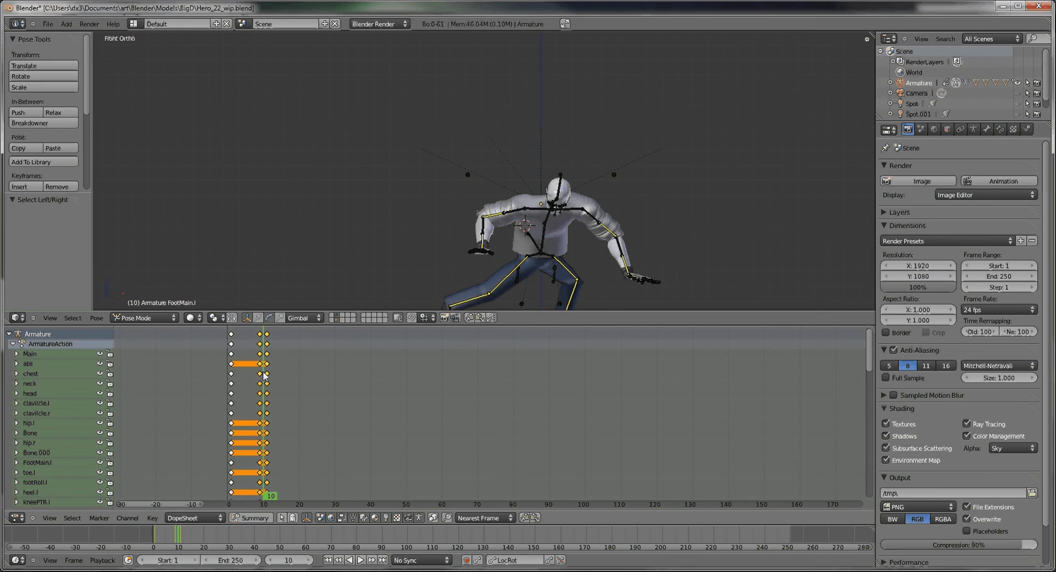
pyautogui.keyDown('ctrl'); pyautogui.rightClick(353, 371); pyautogui.keyUp('ctrl')
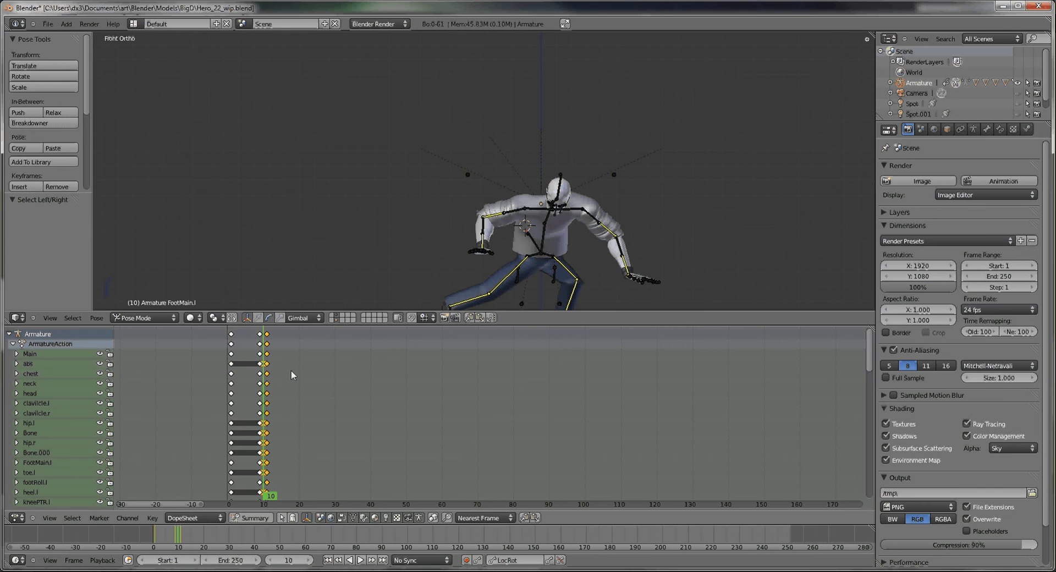
pyautogui.press('g')
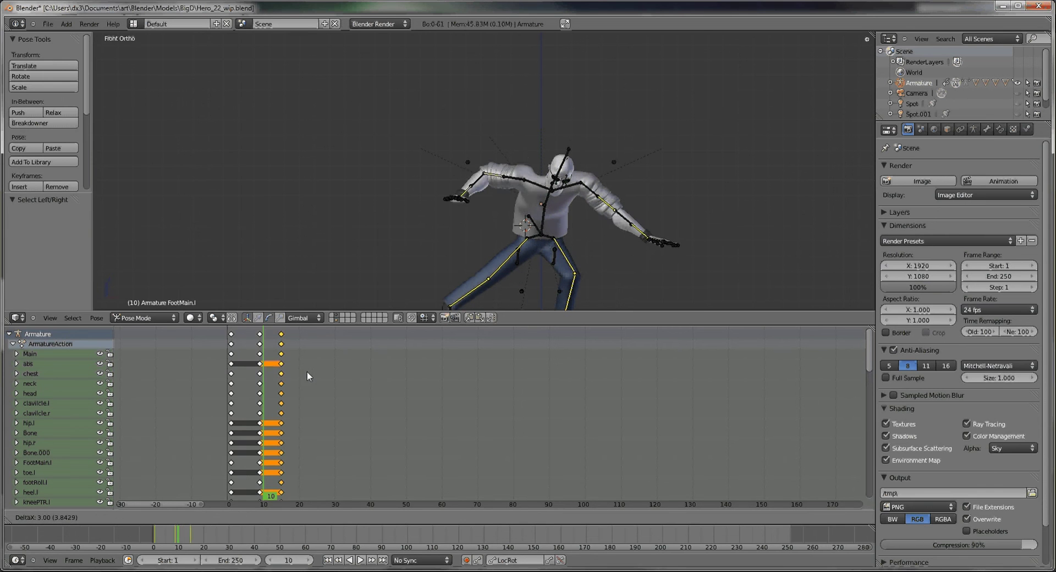
pyautogui.click(348, 377)
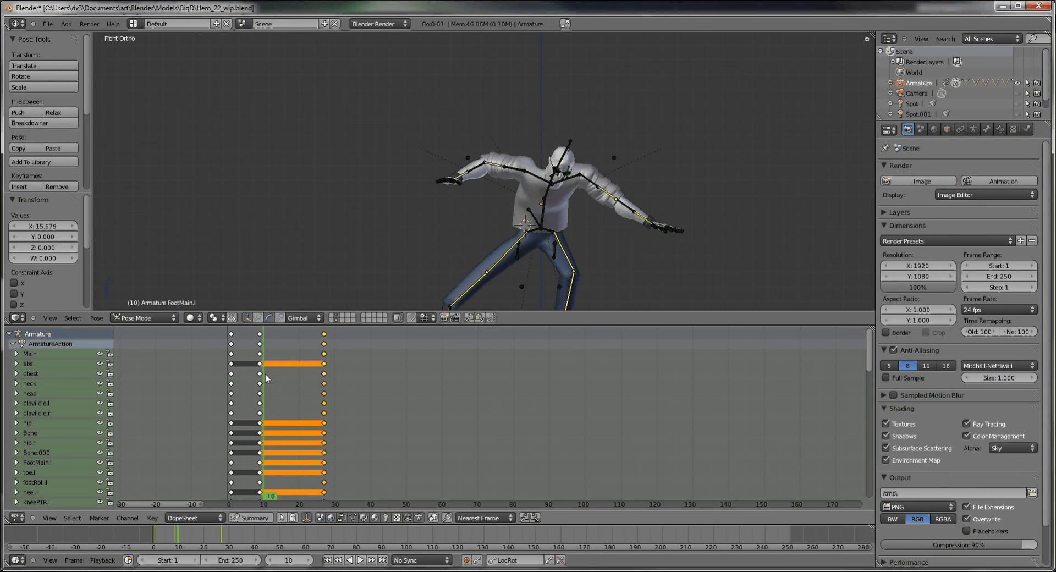
pyautogui.click(227, 382)
pyautogui.moveTo(226, 382); pyautogui.dragTo(286, 409)
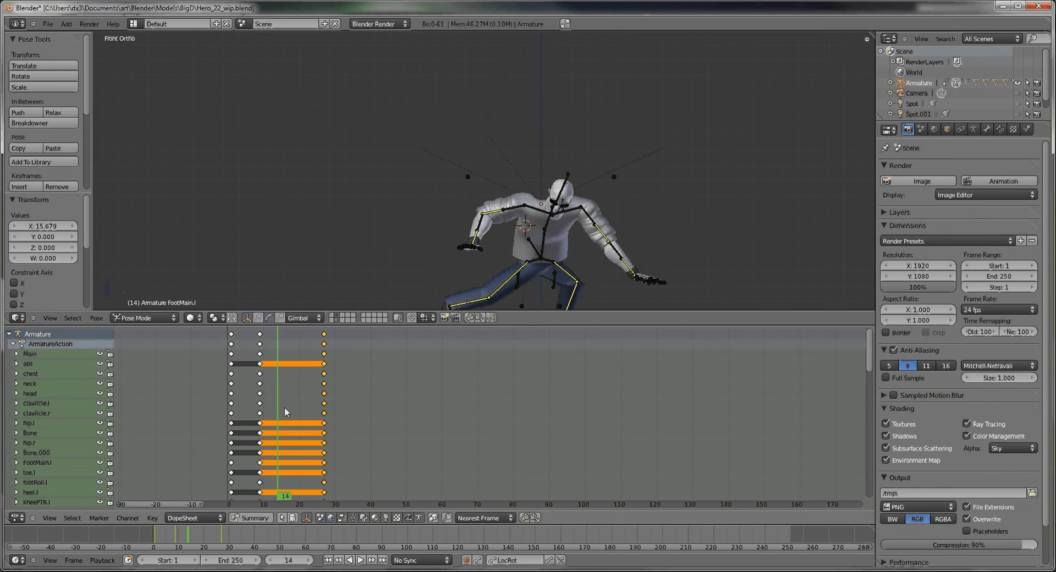
pyautogui.press('g')
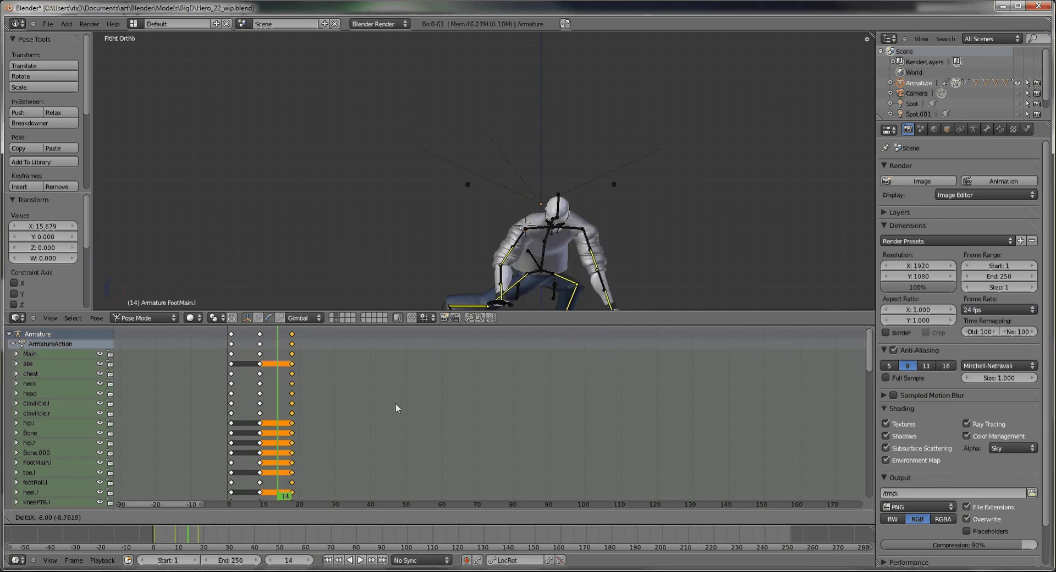
pyautogui.click(372, 409)
pyautogui.moveTo(271, 410); pyautogui.dragTo(243, 411)
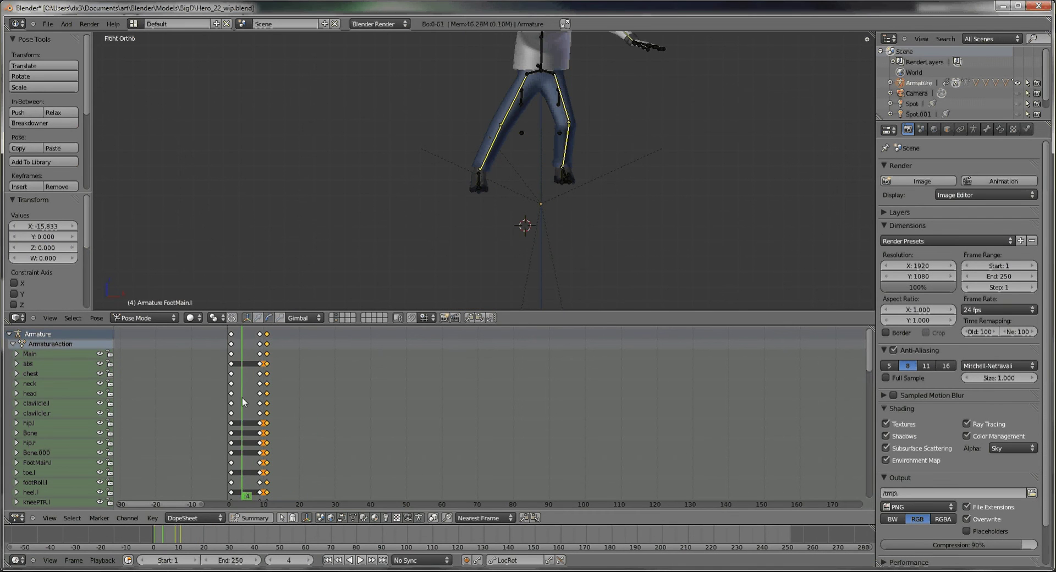
# Shift the keys after frame 4 about 25 frames later, then scrub to preview
pyautogui.keyDown('ctrl'); pyautogui.click(336, 395); pyautogui.keyUp('ctrl')
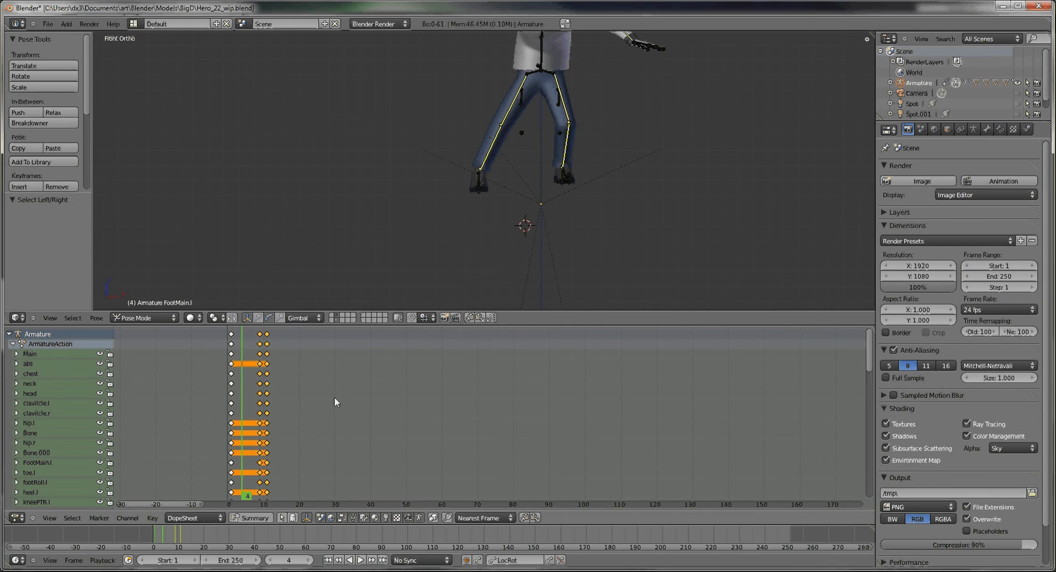
pyautogui.press('g')
pyautogui.click(424, 397)
pyautogui.moveTo(242, 398); pyautogui.dragTo(259, 411)
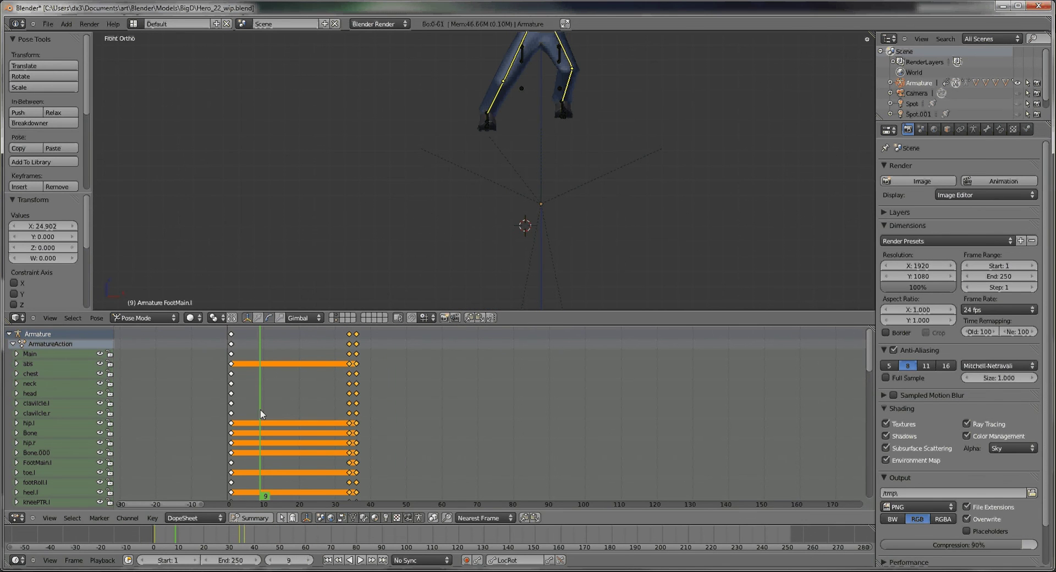
# Select the key columns near frames 34 and 36, then all keys after the playhead
pyautogui.keyDown('ctrl'); pyautogui.rightClick(437, 398); pyautogui.keyUp('ctrl')
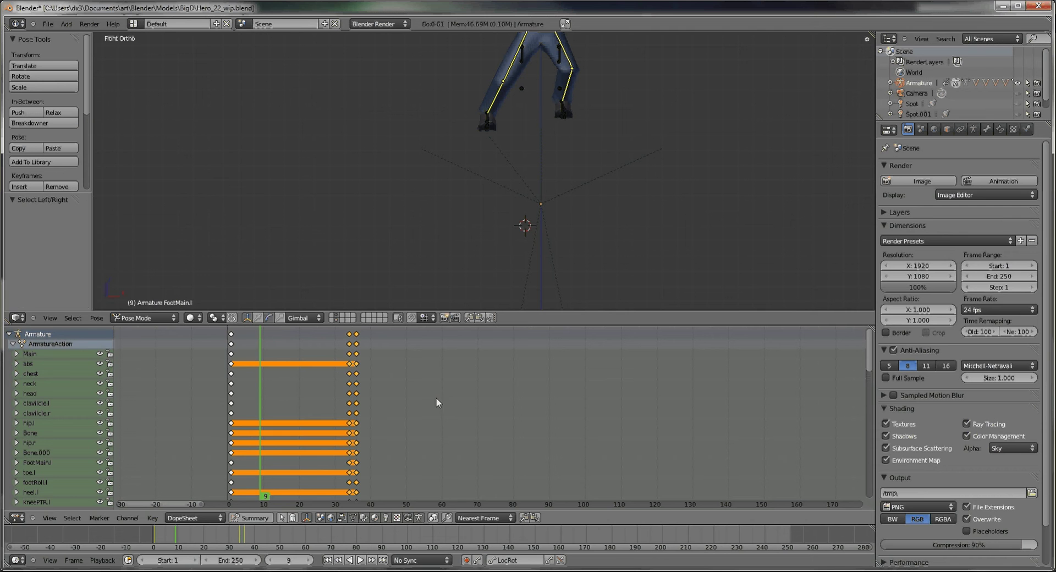
pyautogui.keyDown('alt'); pyautogui.rightClick(349, 352); pyautogui.keyUp('alt')
pyautogui.keyDown('alt'); pyautogui.rightClick(356, 349); pyautogui.keyUp('alt')
pyautogui.keyDown('alt'); pyautogui.click(230, 353); pyautogui.keyUp('alt')
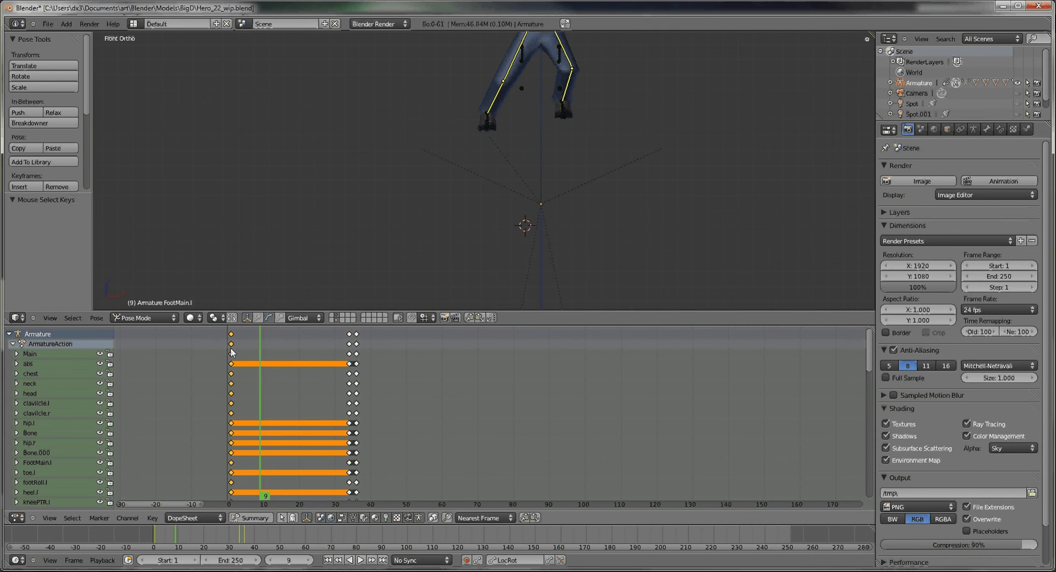
pyautogui.keyDown('ctrl'); pyautogui.rightClick(348, 354); pyautogui.keyUp('ctrl')
pyautogui.keyDown('ctrl'); pyautogui.rightClick(232, 361); pyautogui.keyUp('ctrl')
pyautogui.press(']')
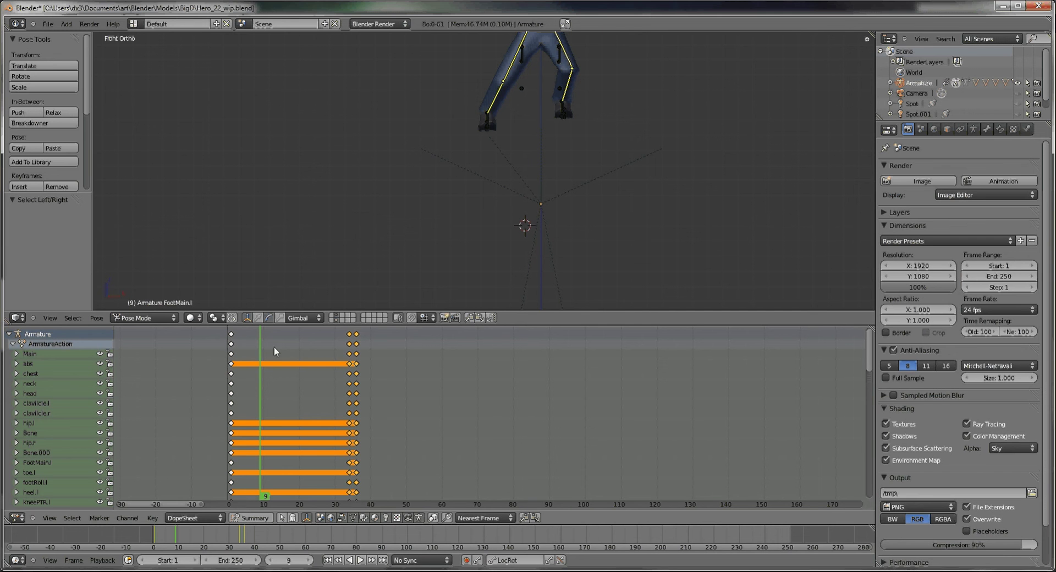
pyautogui.moveTo(261, 339); pyautogui.dragTo(300, 349)
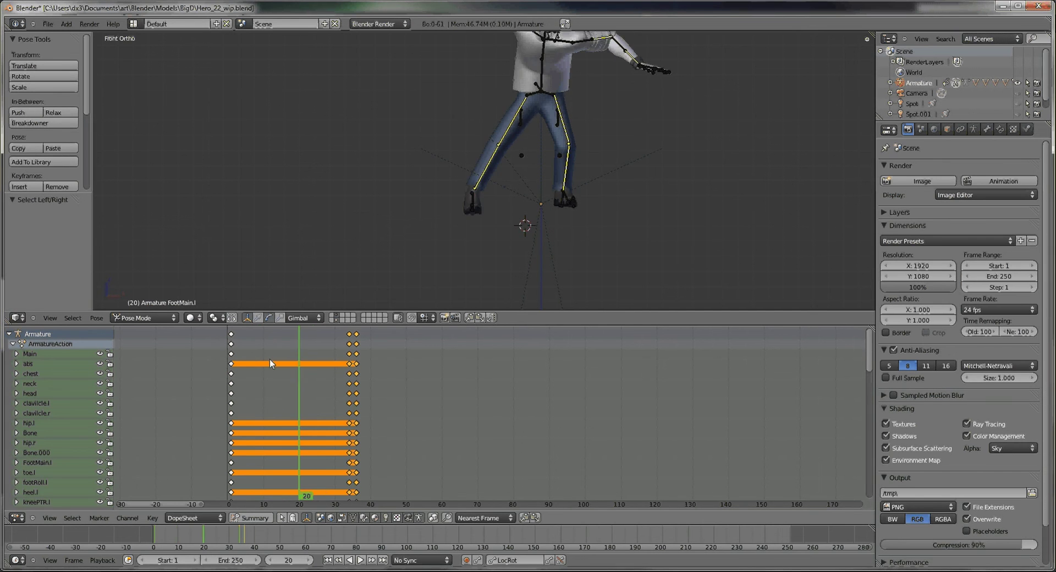
# Reselect the frame-34 key column and deselect the frame-33 keys
pyautogui.rightClick(232, 340)
pyautogui.rightClick(350, 335)
pyautogui.rightClick(358, 336)
pyautogui.rightClick(350, 335)
pyautogui.keyDown('shift'); pyautogui.click(349, 334); pyautogui.keyUp('shift')
pyautogui.keyDown('shift'); pyautogui.click(350, 336); pyautogui.keyUp('shift')
pyautogui.keyDown('shift'); pyautogui.click(350, 337); pyautogui.keyUp('shift')
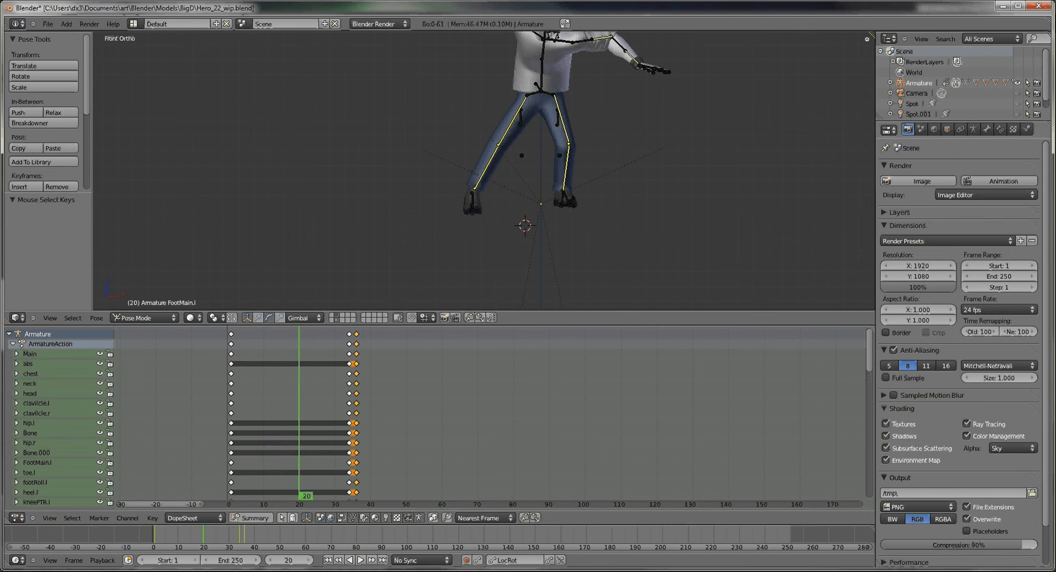
# Return to frame 1 and reframe the character in the front view
pyautogui.keyDown('shift'); pyautogui.moveTo(585, 113); pyautogui.dragTo(566, 165, button='middle'); pyautogui.keyUp('shift')
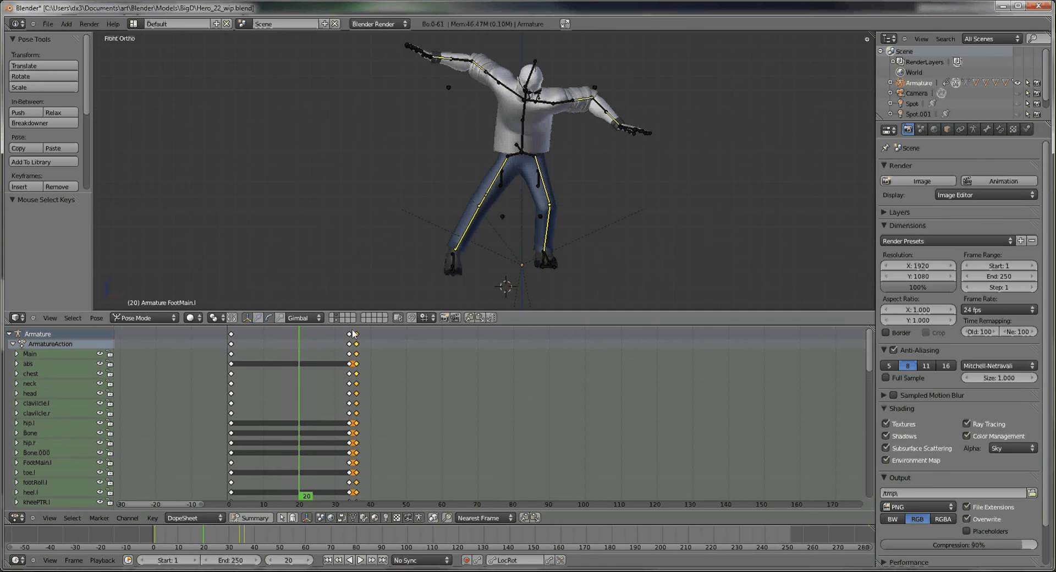
pyautogui.moveTo(298, 375); pyautogui.dragTo(231, 372)
pyautogui.scroll(-2, 574, 93)
pyautogui.keyDown('shift'); pyautogui.moveTo(574, 92); pyautogui.dragTo(521, 132, button='middle'); pyautogui.keyUp('shift')
pyautogui.press('KP_1')
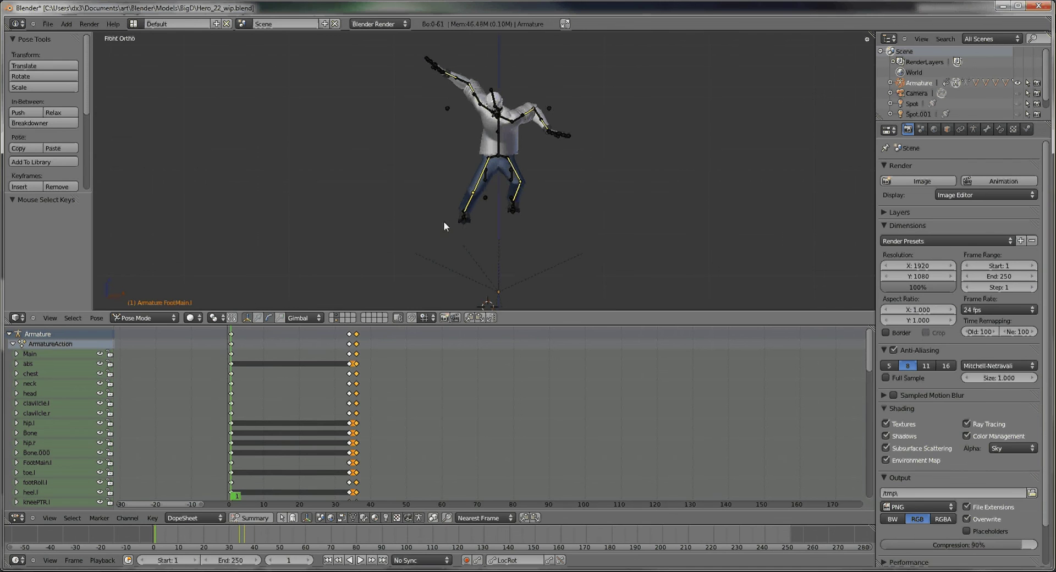
# Lean the character forward by rotating the abs and chest bones
pyautogui.moveTo(294, 358); pyautogui.dragTo(231, 360)
pyautogui.rightClick(498, 127)
pyautogui.rightClick(497, 144)
pyautogui.moveTo(519, 124); pyautogui.dragTo(548, 112)
pyautogui.click(528, 132)
pyautogui.rightClick(527, 130)
pyautogui.scroll(2, 528, 118)
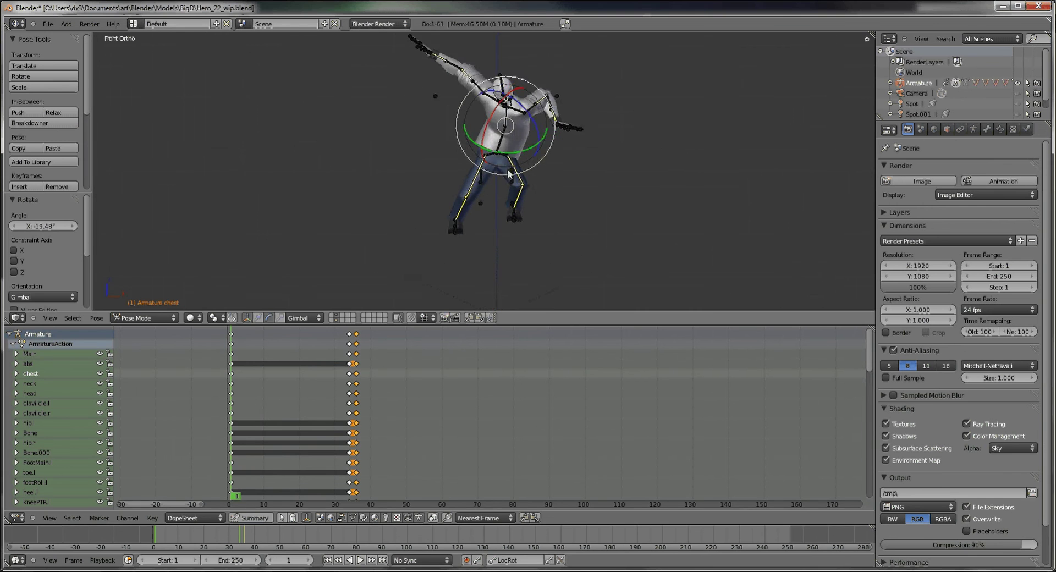
pyautogui.keyDown('shift'); pyautogui.moveTo(520, 119); pyautogui.dragTo(485, 163, button='middle'); pyautogui.keyUp('shift')
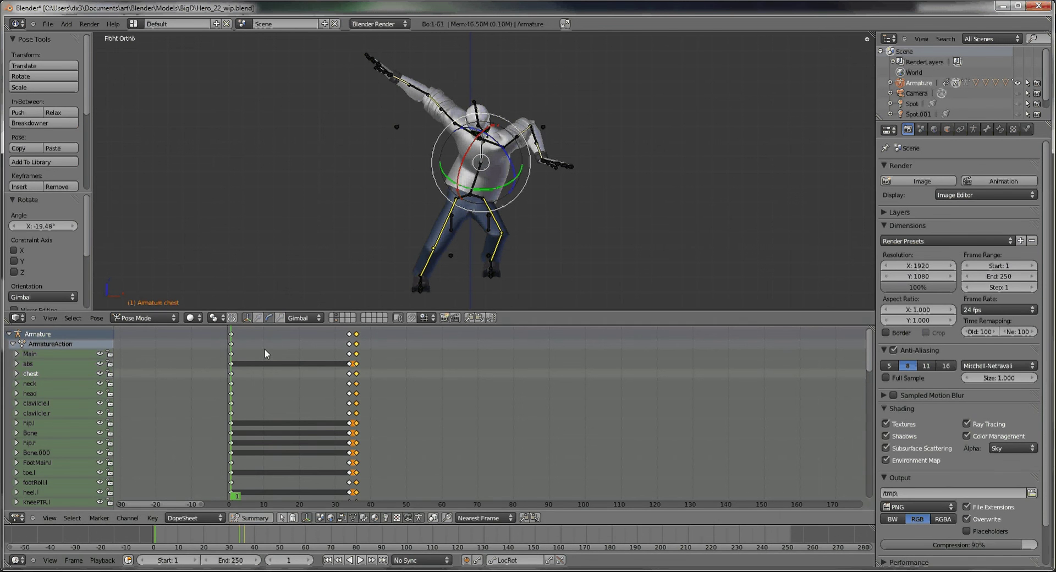
# Key LocRot on the posed bones and scrub through the animation to review it
pyautogui.keyDown('shift'); pyautogui.rightClick(482, 179); pyautogui.keyUp('shift')
pyautogui.press('i')
pyautogui.moveTo(240, 364); pyautogui.dragTo(350, 376)
pyautogui.scroll(-5, 460, 216)
pyautogui.keyDown('shift'); pyautogui.moveTo(461, 216); pyautogui.dragTo(473, 105, button='middle'); pyautogui.keyUp('shift')
pyautogui.scroll(4, 476, 200)
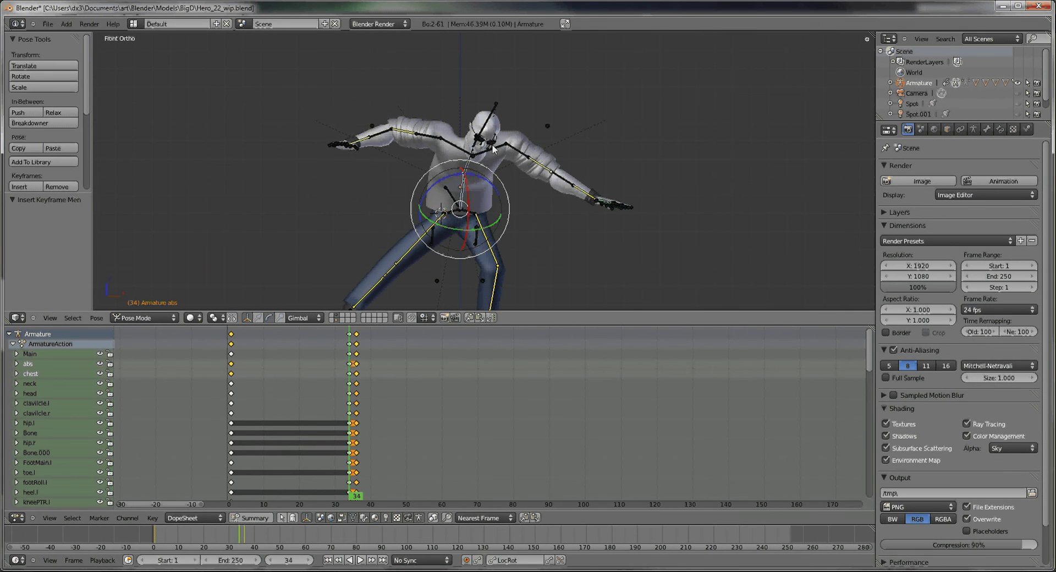
pyautogui.moveTo(319, 342); pyautogui.dragTo(239, 342)
pyautogui.scroll(-3, 467, 98)
pyautogui.keyDown('shift'); pyautogui.moveTo(477, 79); pyautogui.dragTo(412, 180, button='middle'); pyautogui.keyUp('shift')
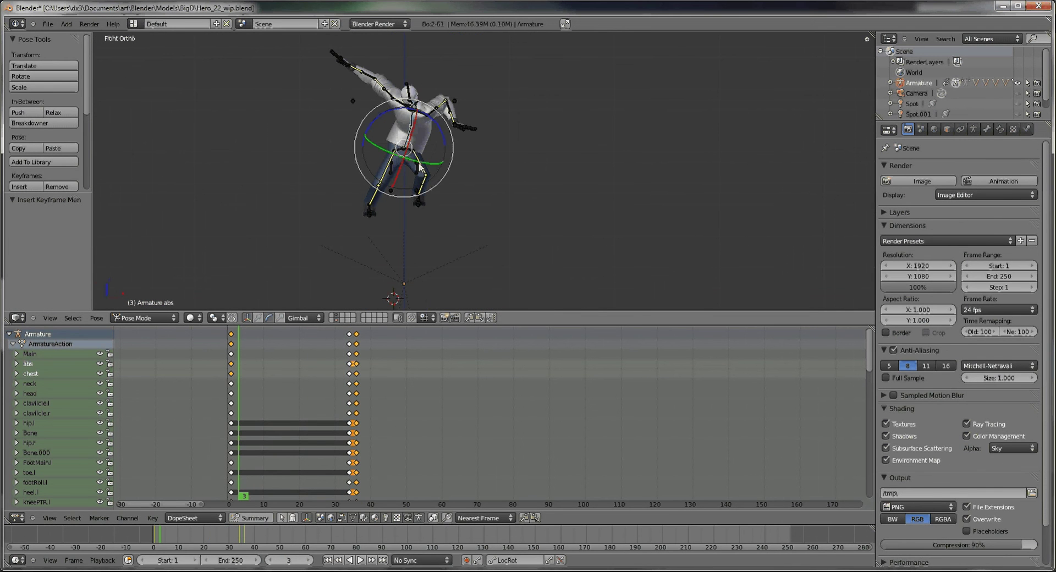